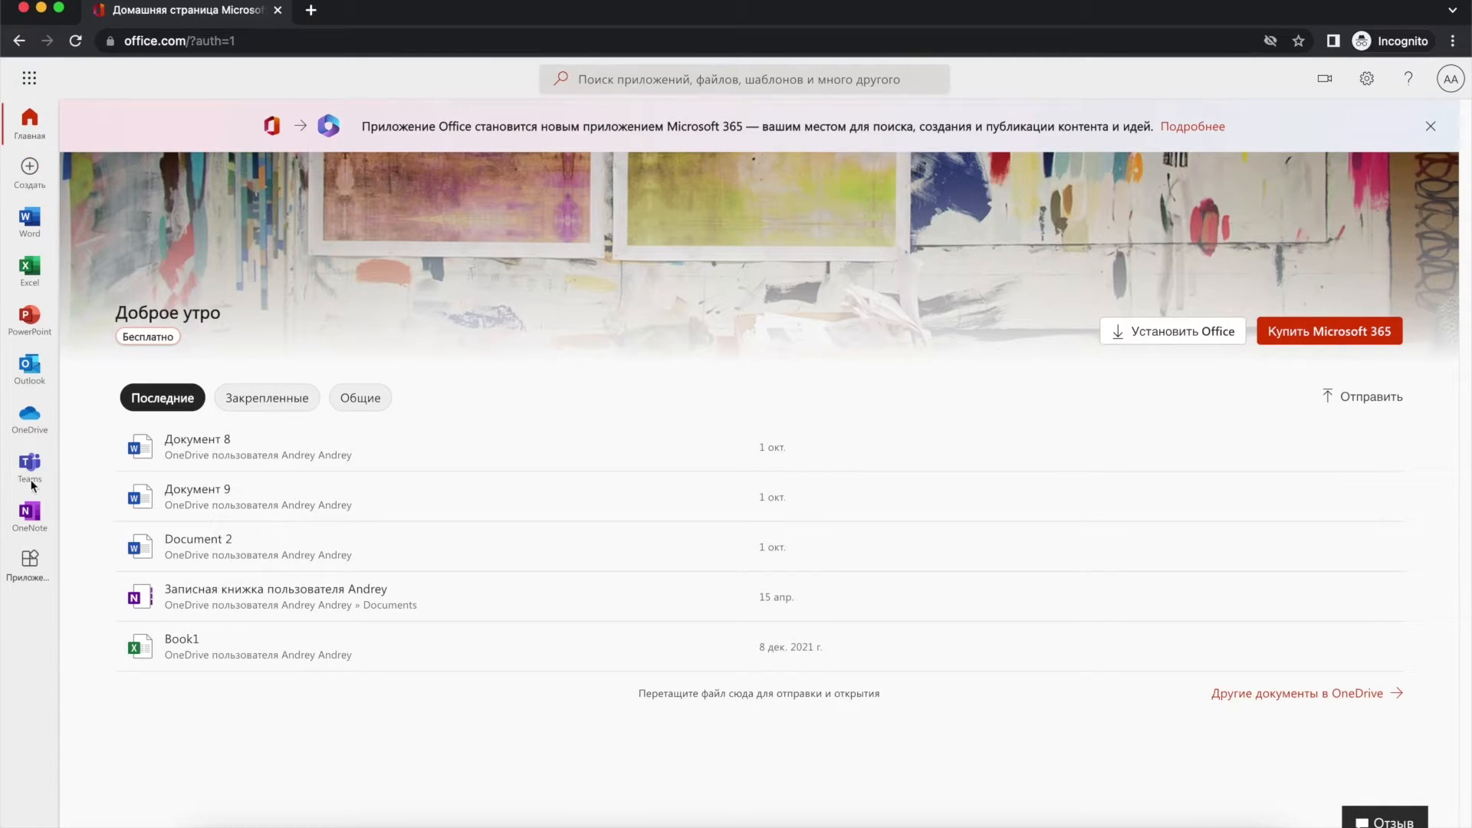
# Open Clipchamp from the Office home page and sign in with the personal Microsoft account, accepting all cookies
pyautogui.click(30, 578)
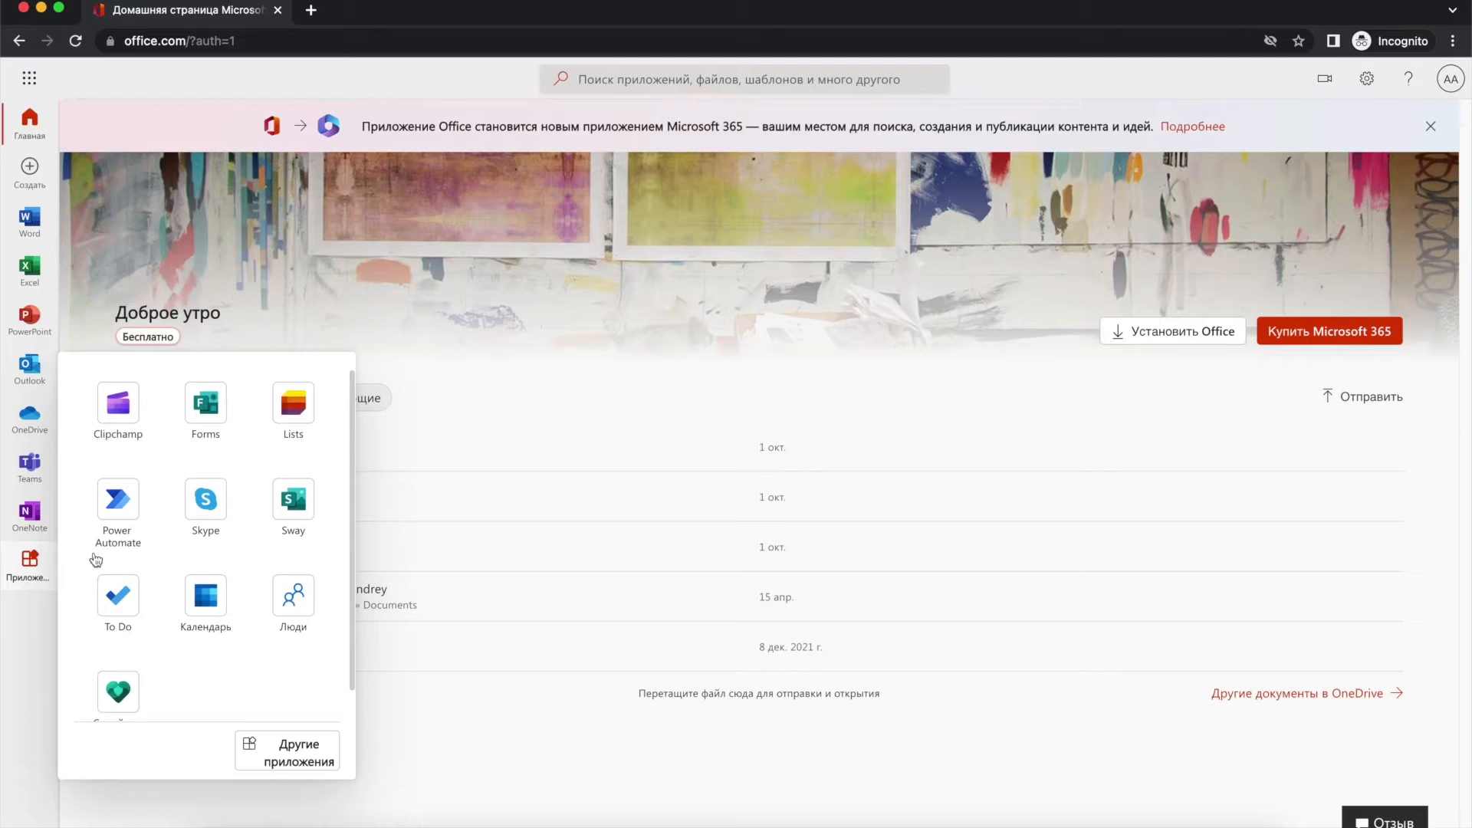
pyautogui.click(111, 422)
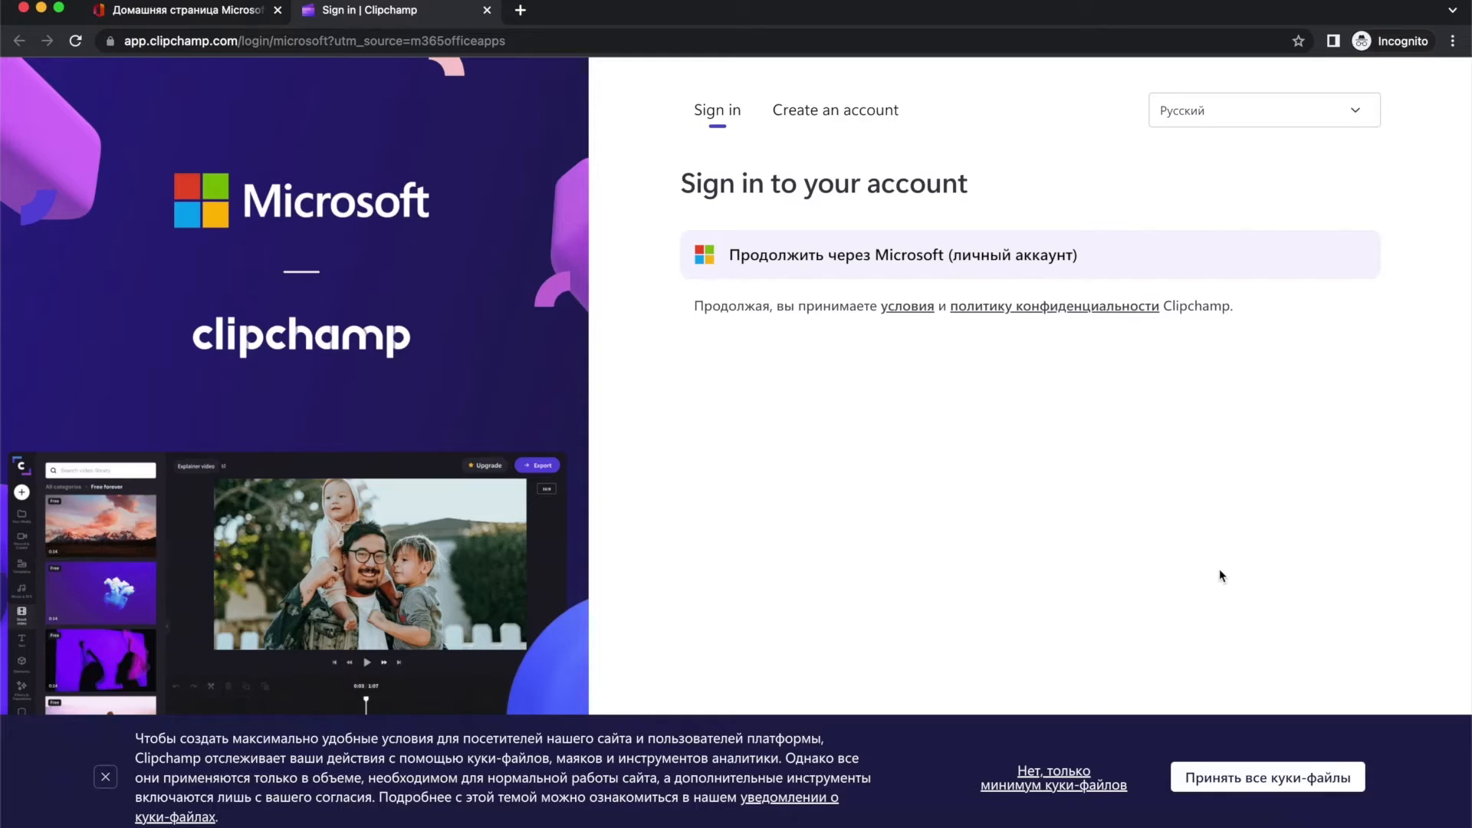
pyautogui.click(1264, 790)
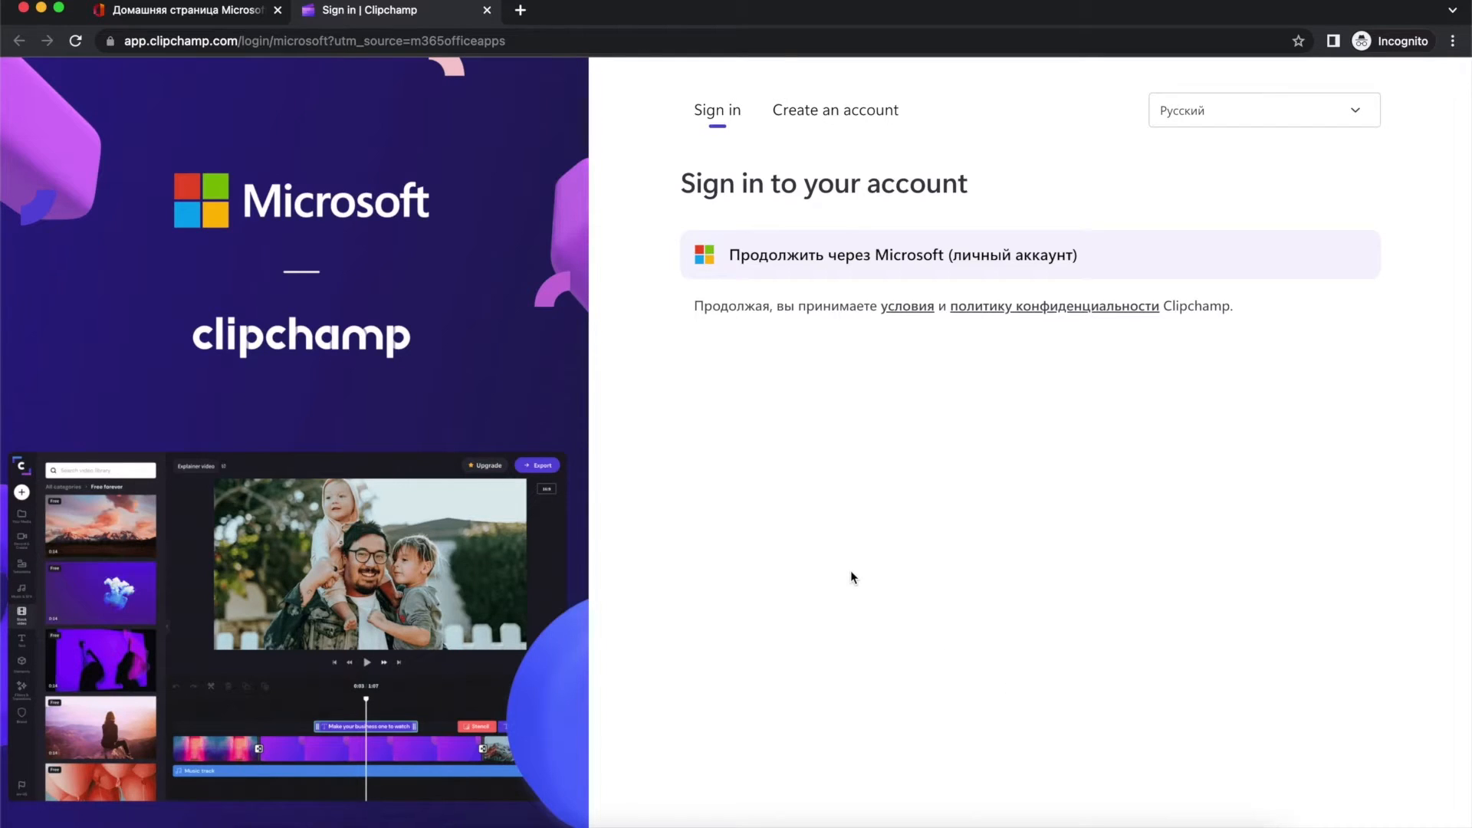
pyautogui.click(839, 252)
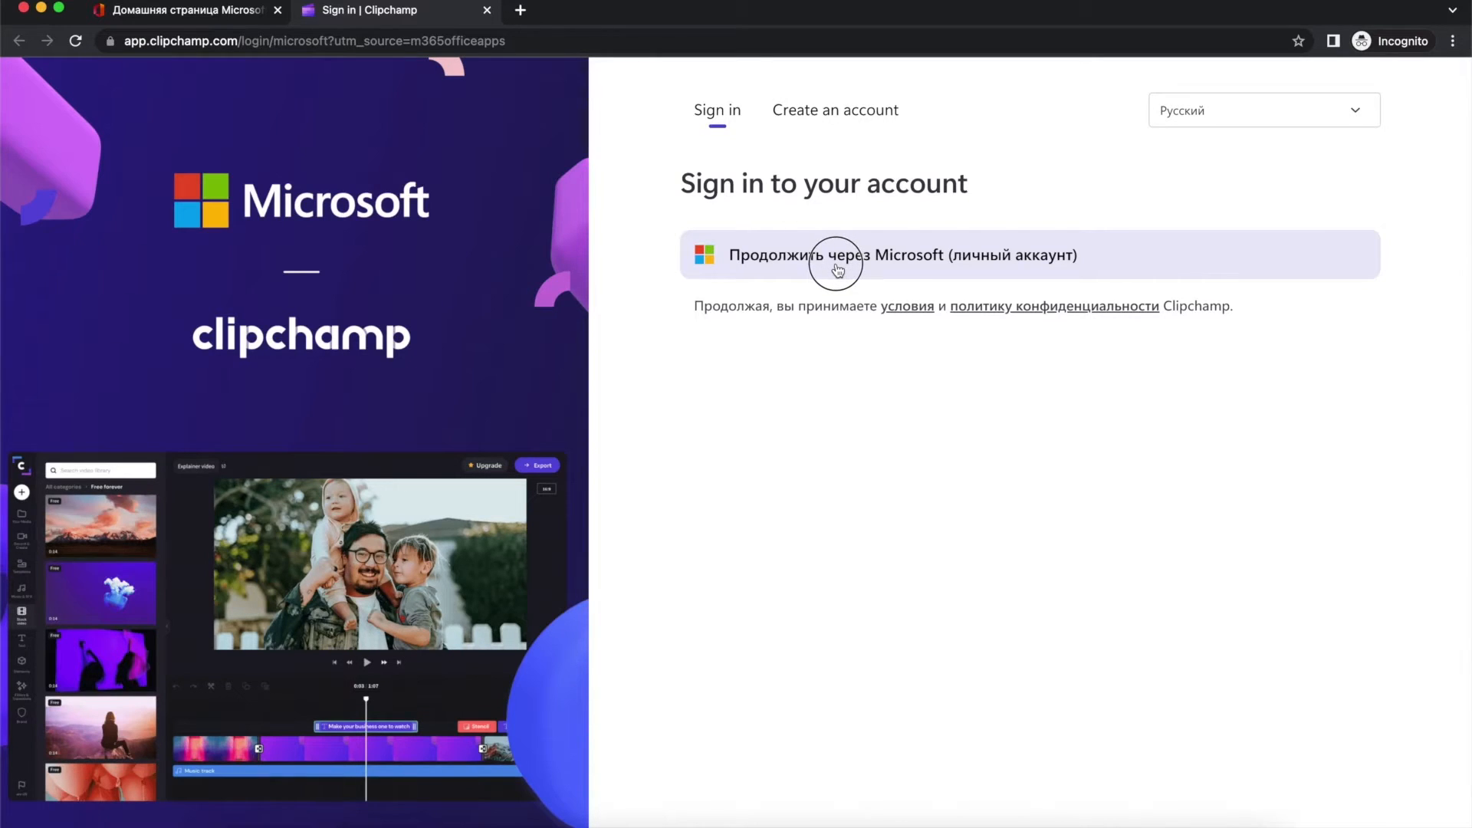
pyautogui.click(837, 269)
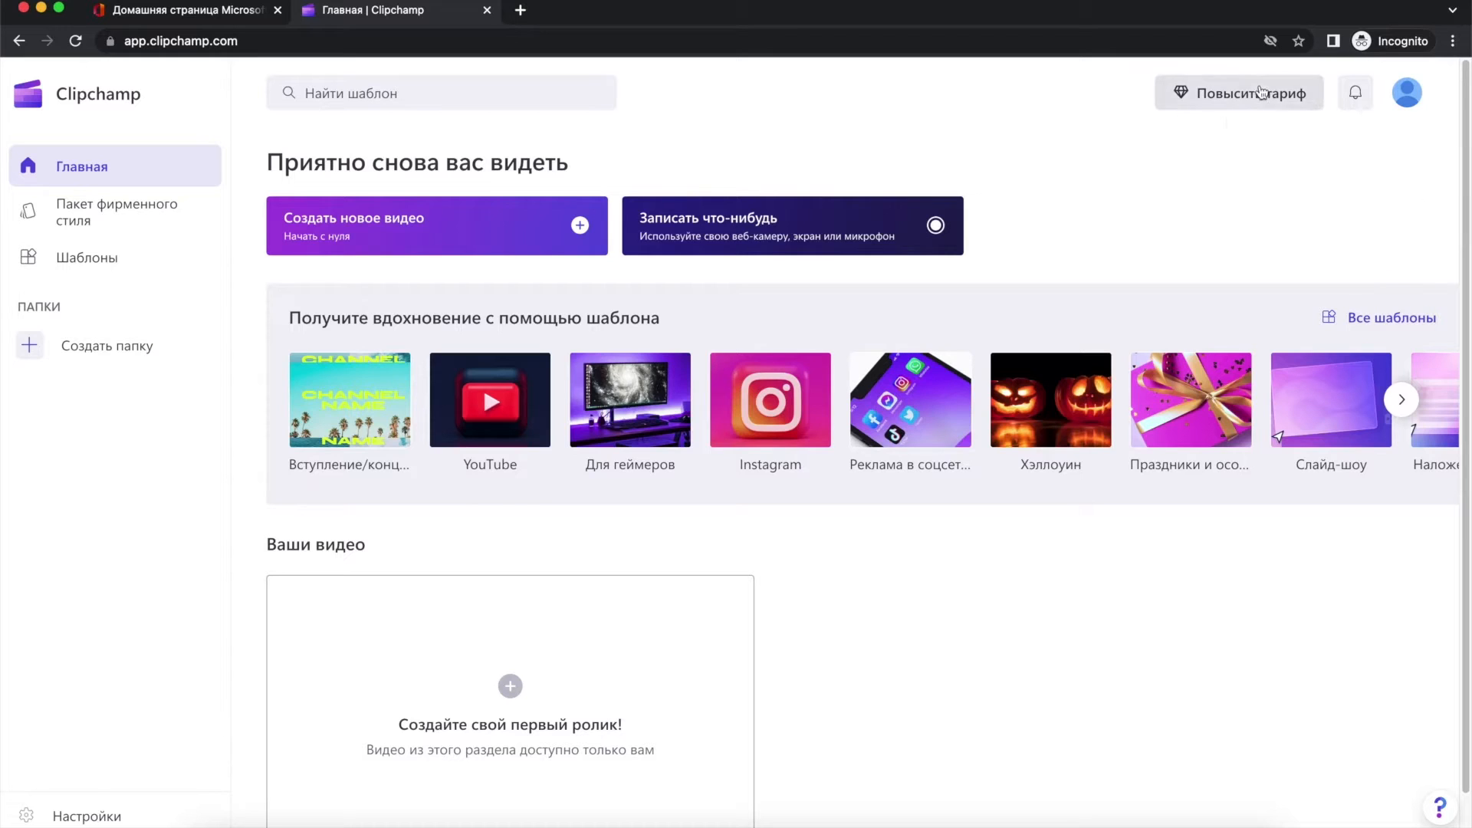
# Review the comparison of the Free and Essentials plans and close it
pyautogui.click(1227, 102)
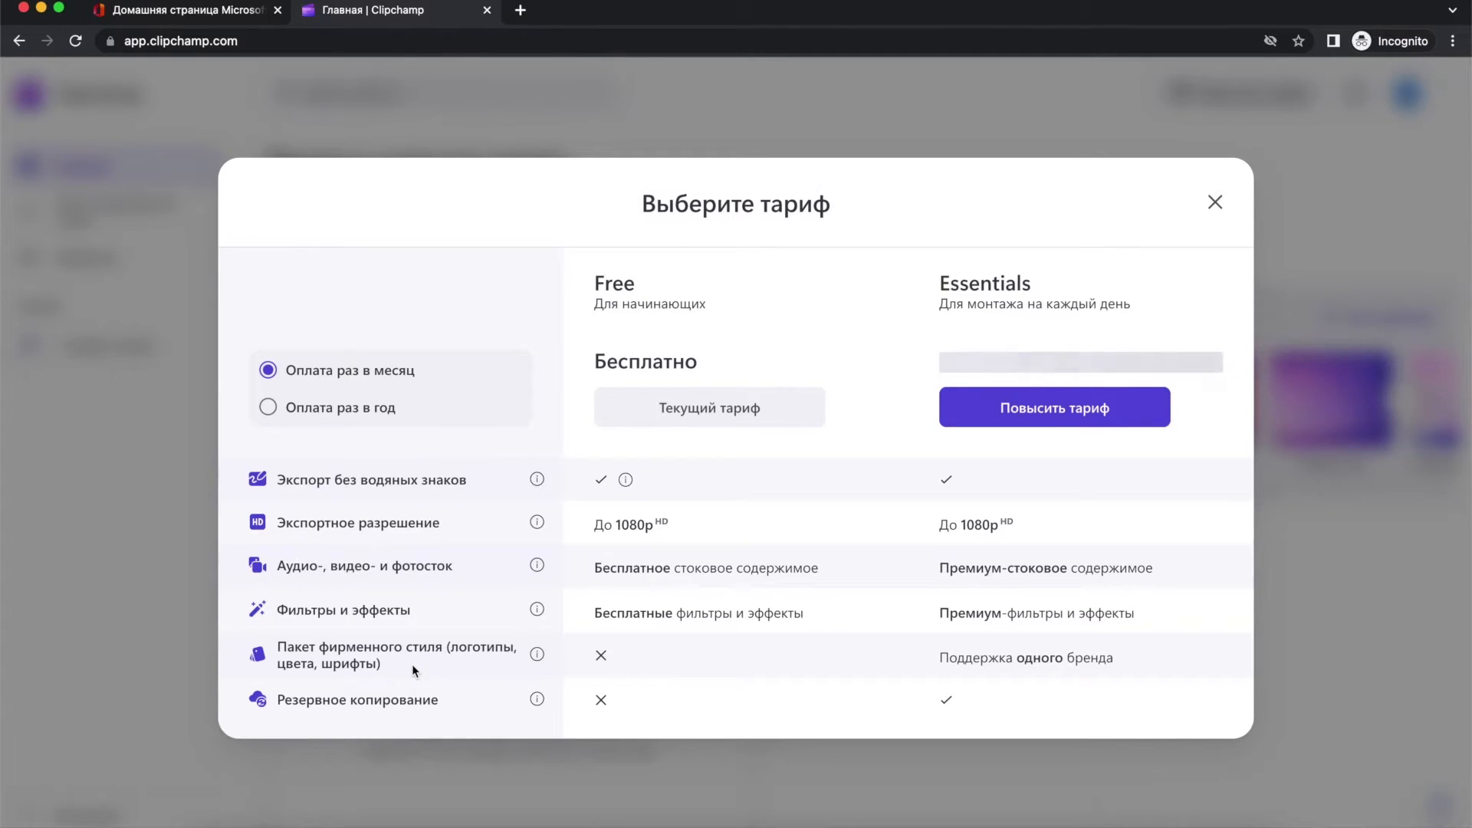
pyautogui.click(1216, 202)
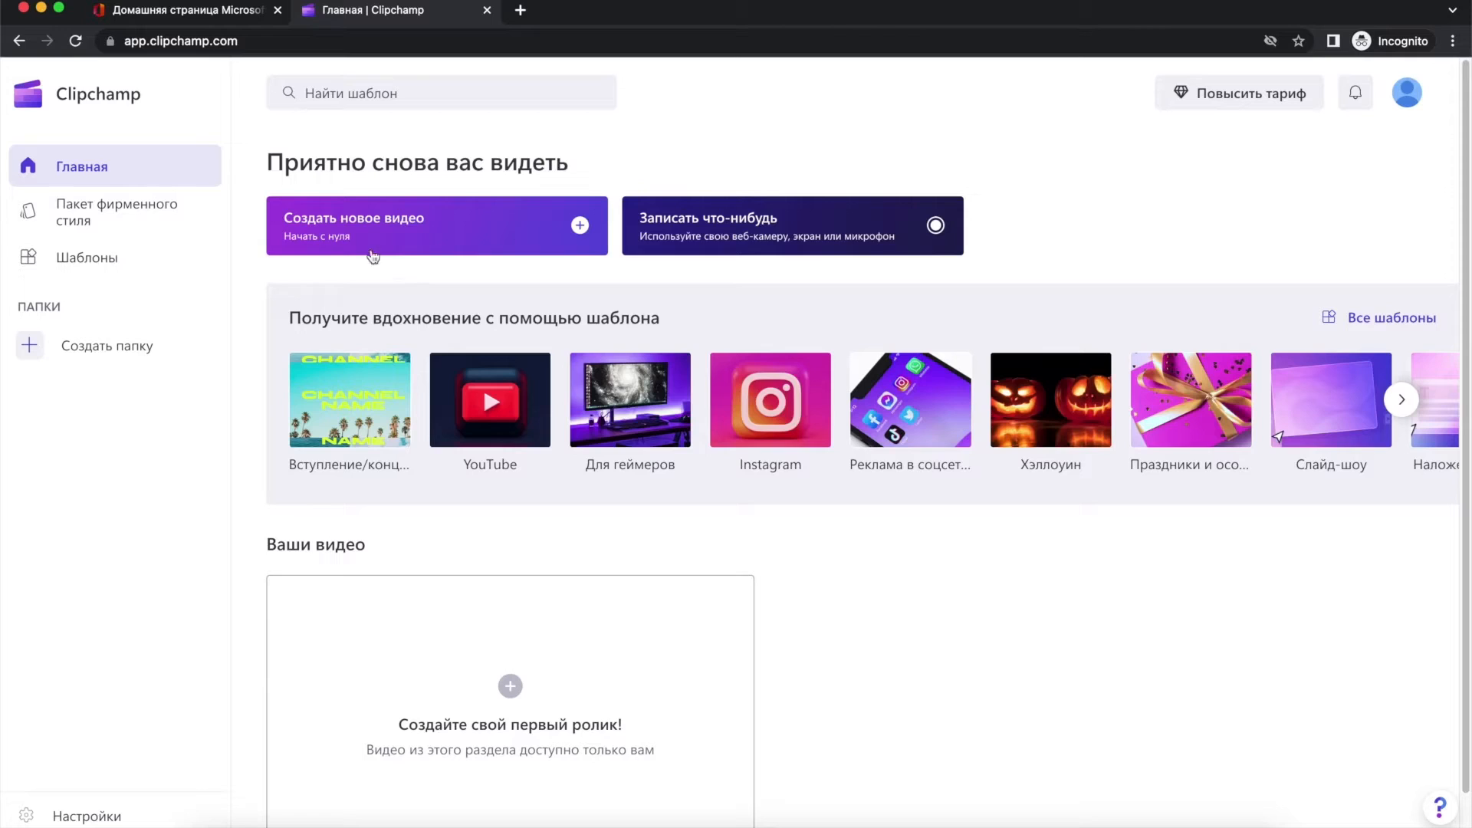
# Create a new empty video project and reopen it from the video list on the home page
pyautogui.click(485, 238)
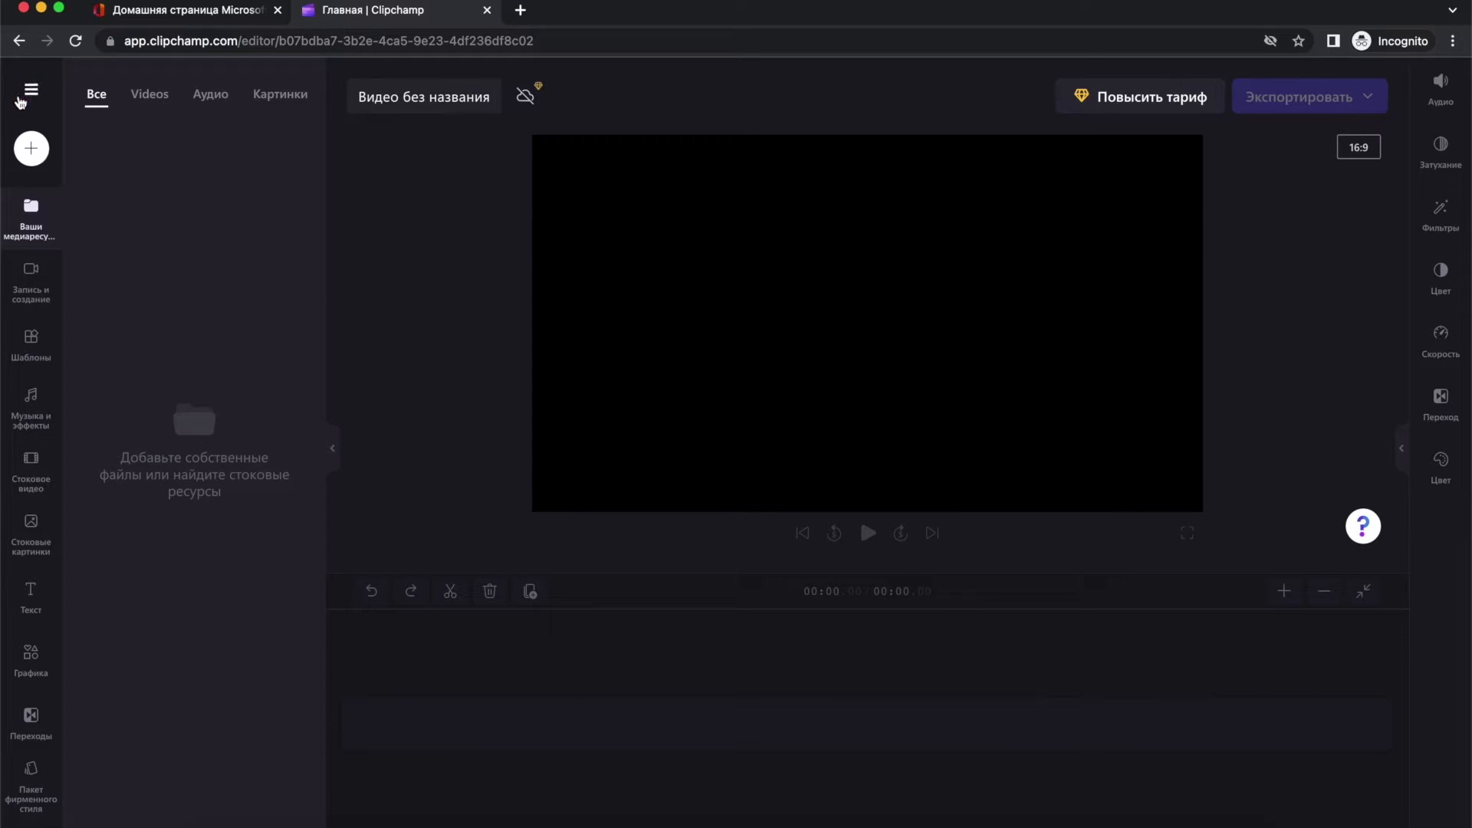
pyautogui.click(32, 92)
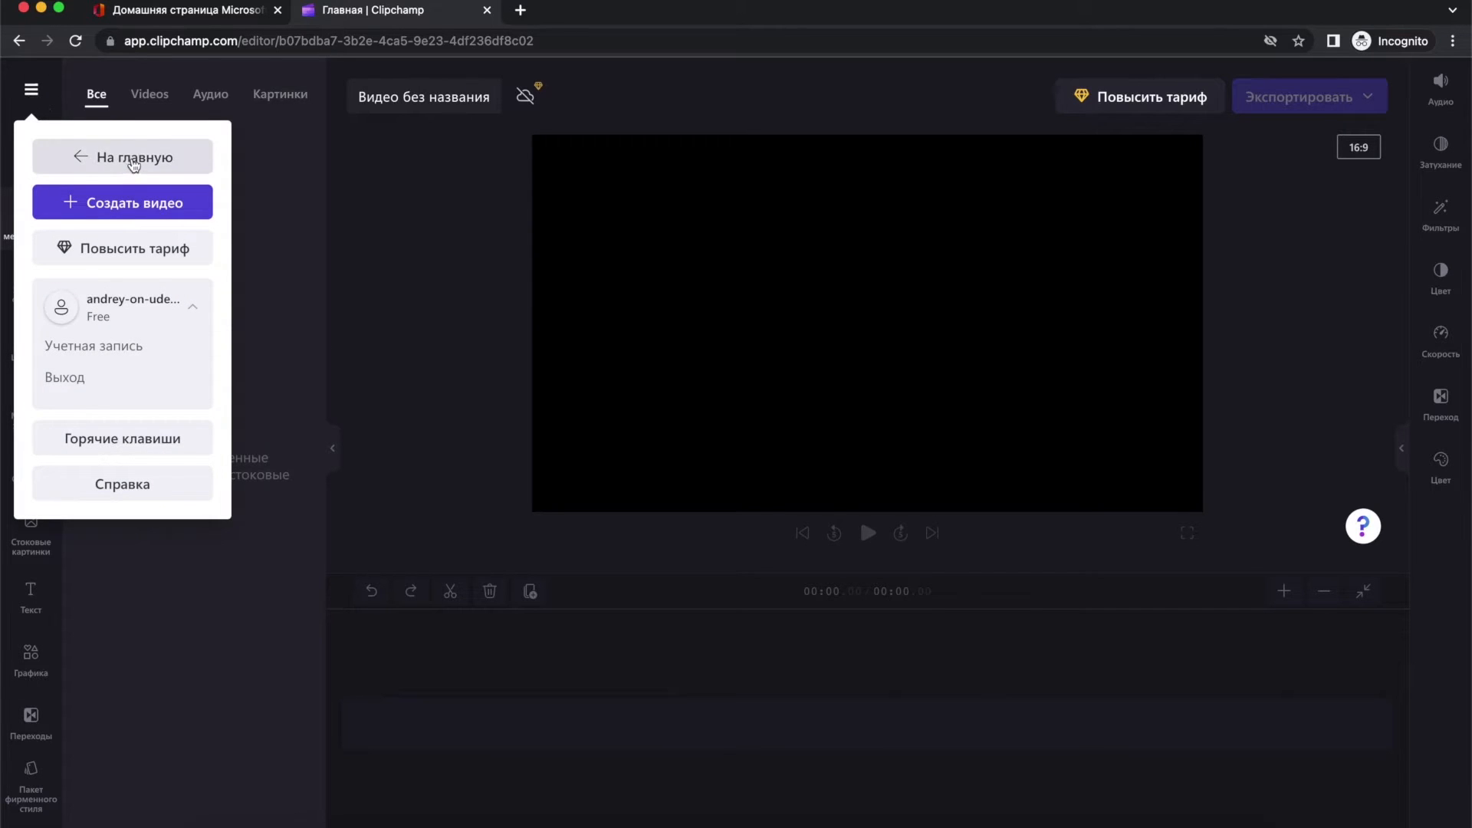
pyautogui.click(56, 152)
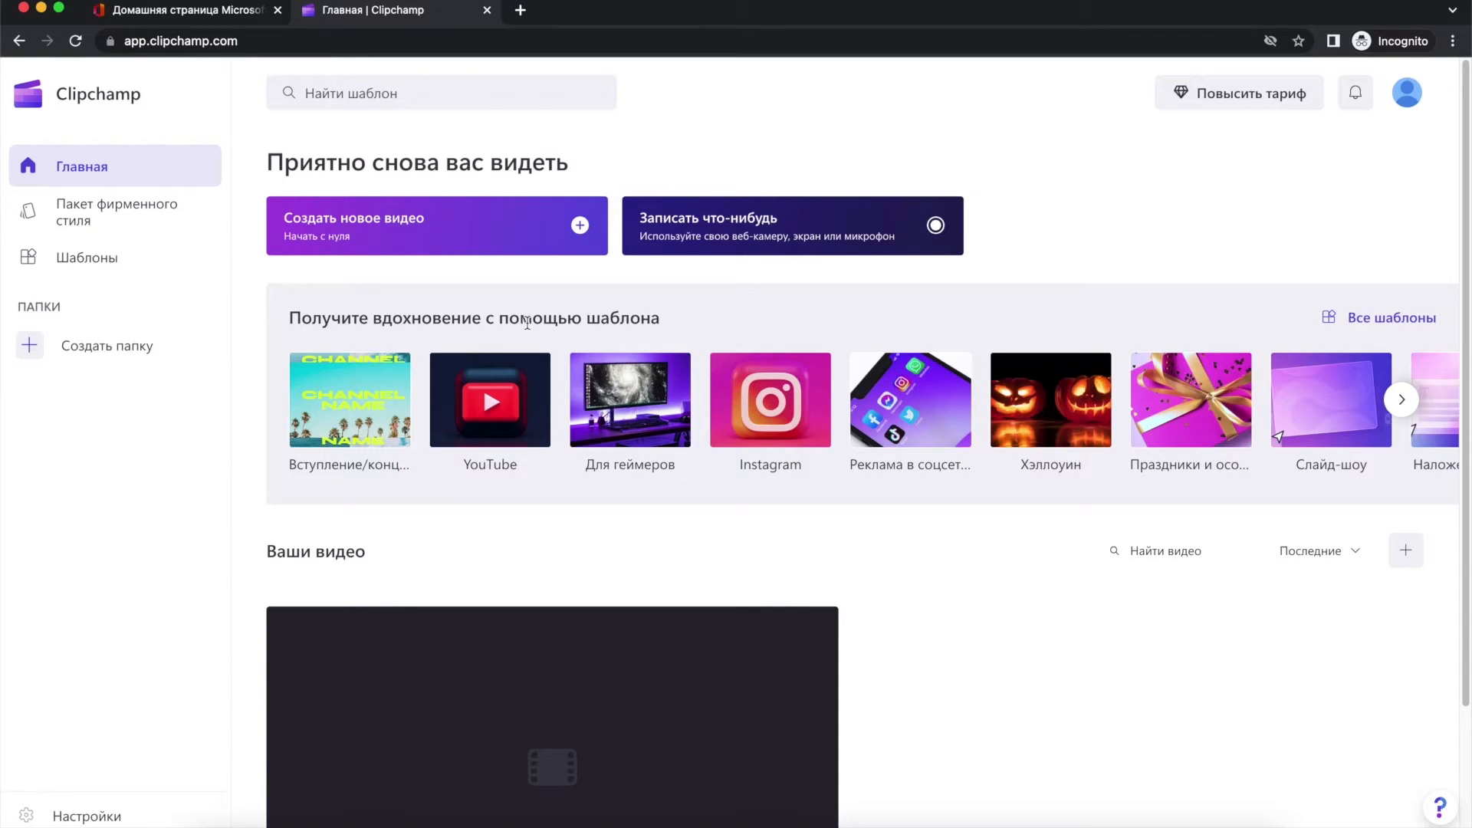
pyautogui.scroll(-3, 528, 323)
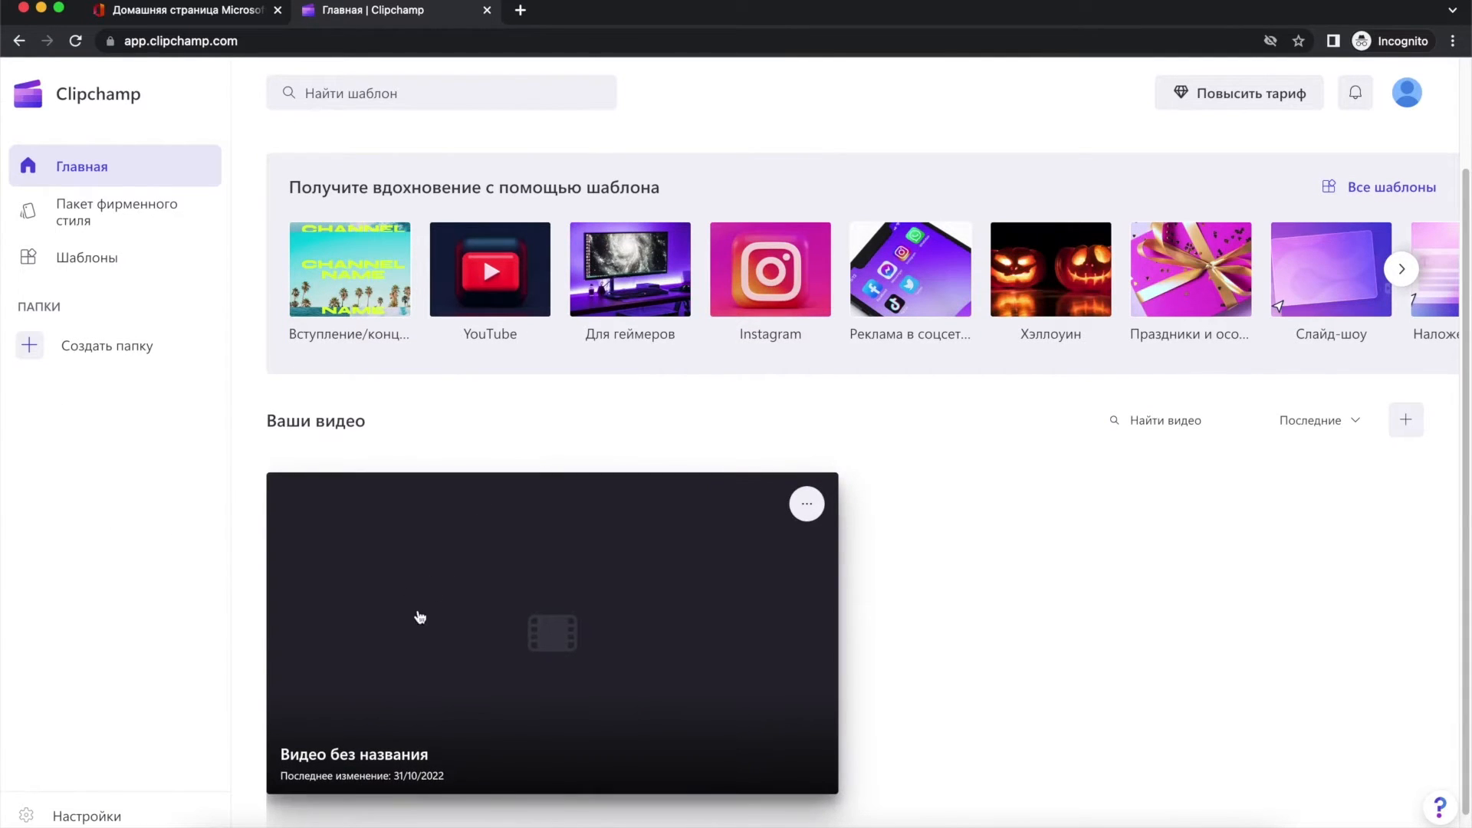
pyautogui.click(482, 652)
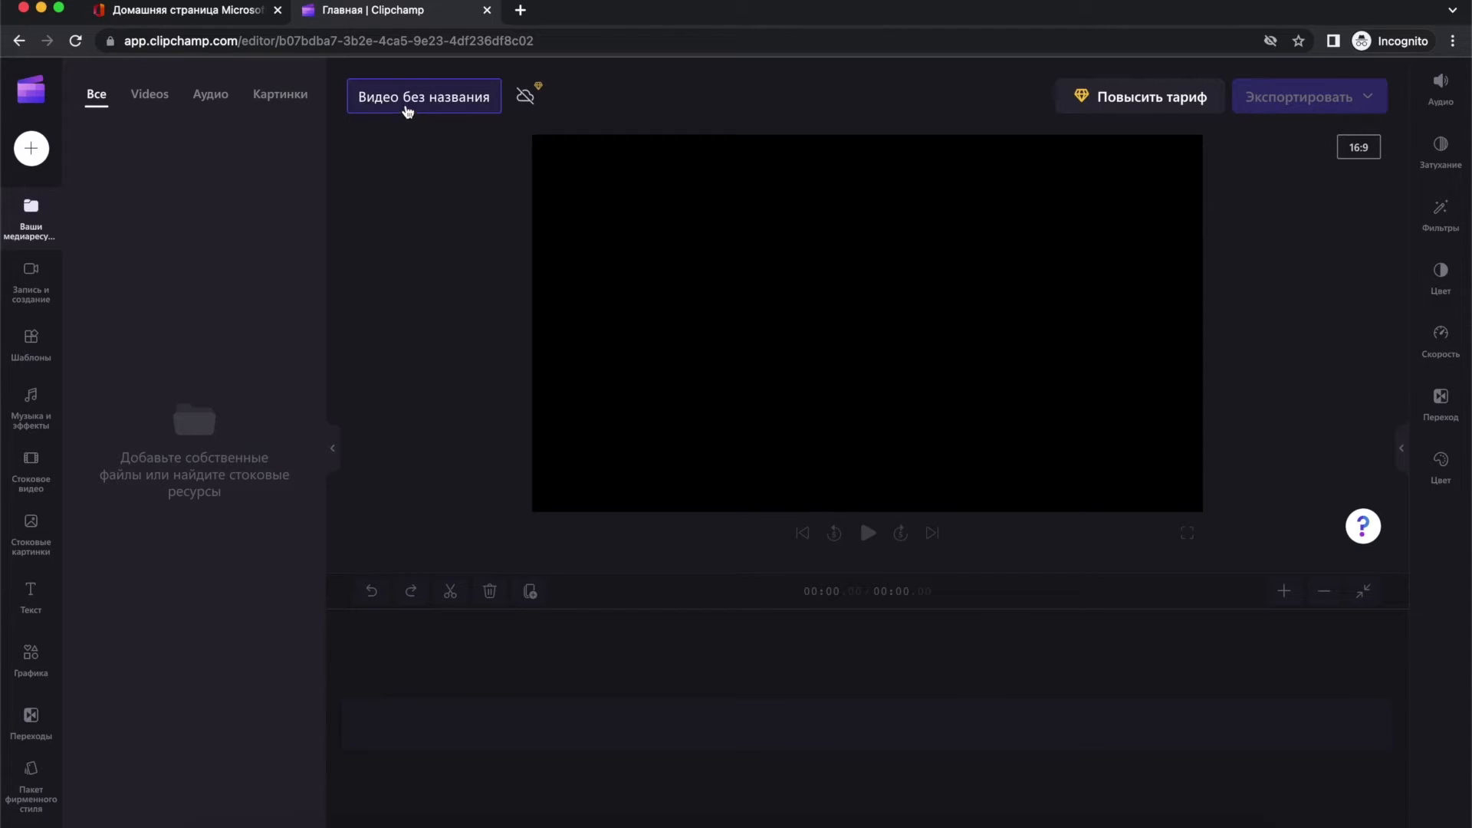
# Rename the untitled video project as Поезд
pyautogui.click(404, 106)
pyautogui.write('Поез')
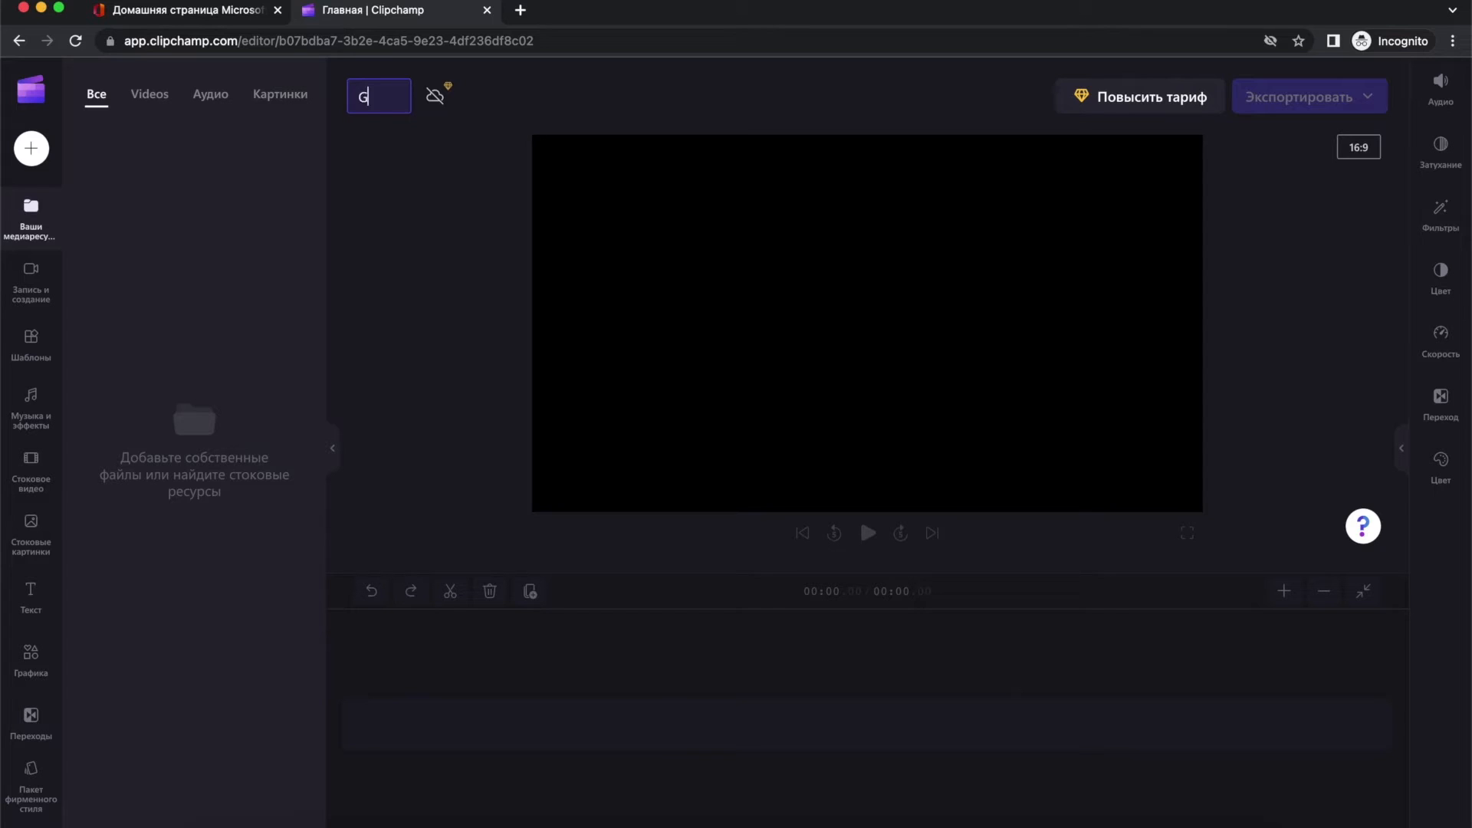
pyautogui.write('д')
pyautogui.press('Return')
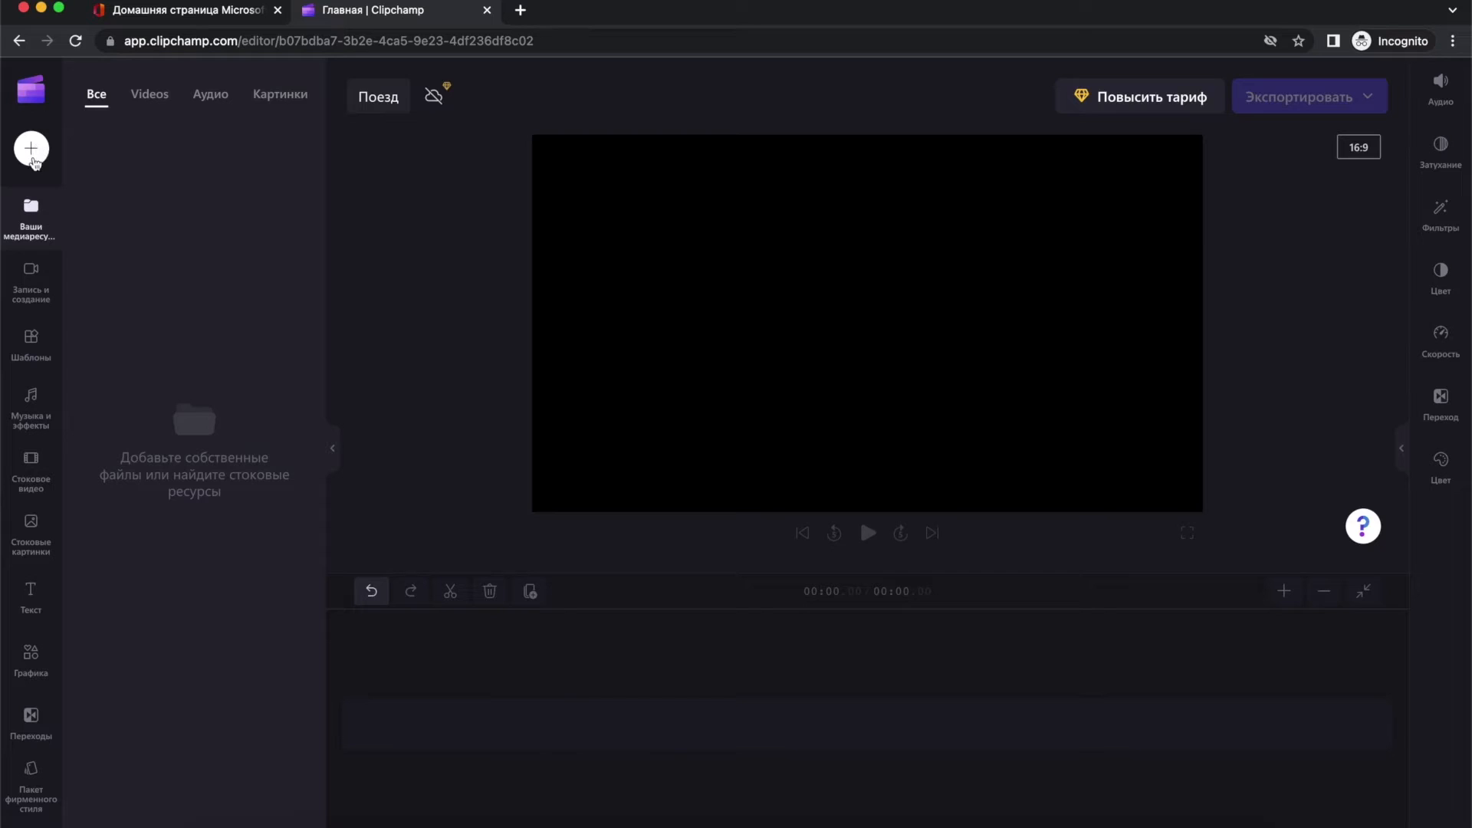
# Import the two train videos from the phone's files into the project using the phone upload option
pyautogui.click(32, 153)
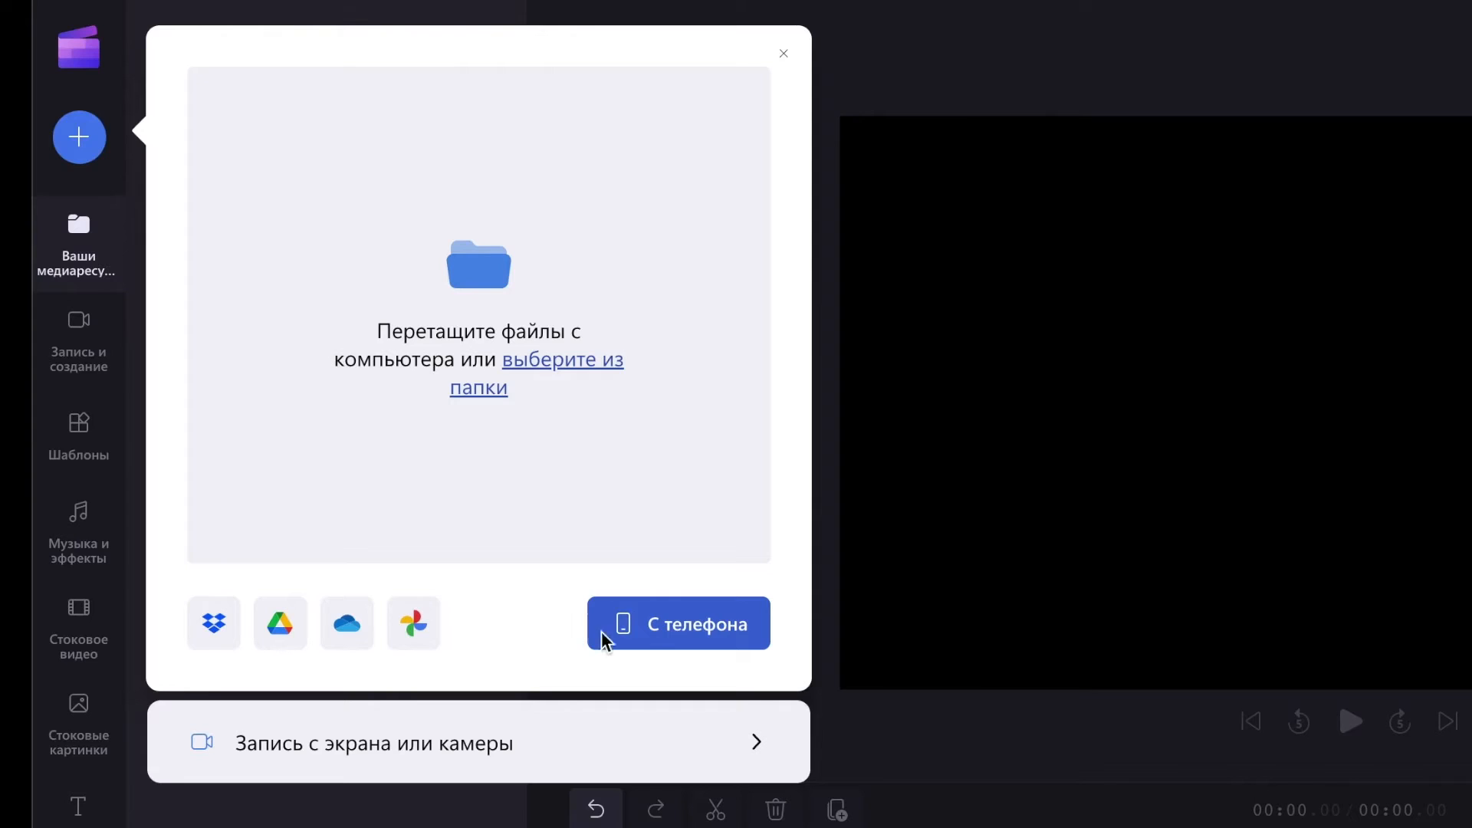
pyautogui.click(709, 645)
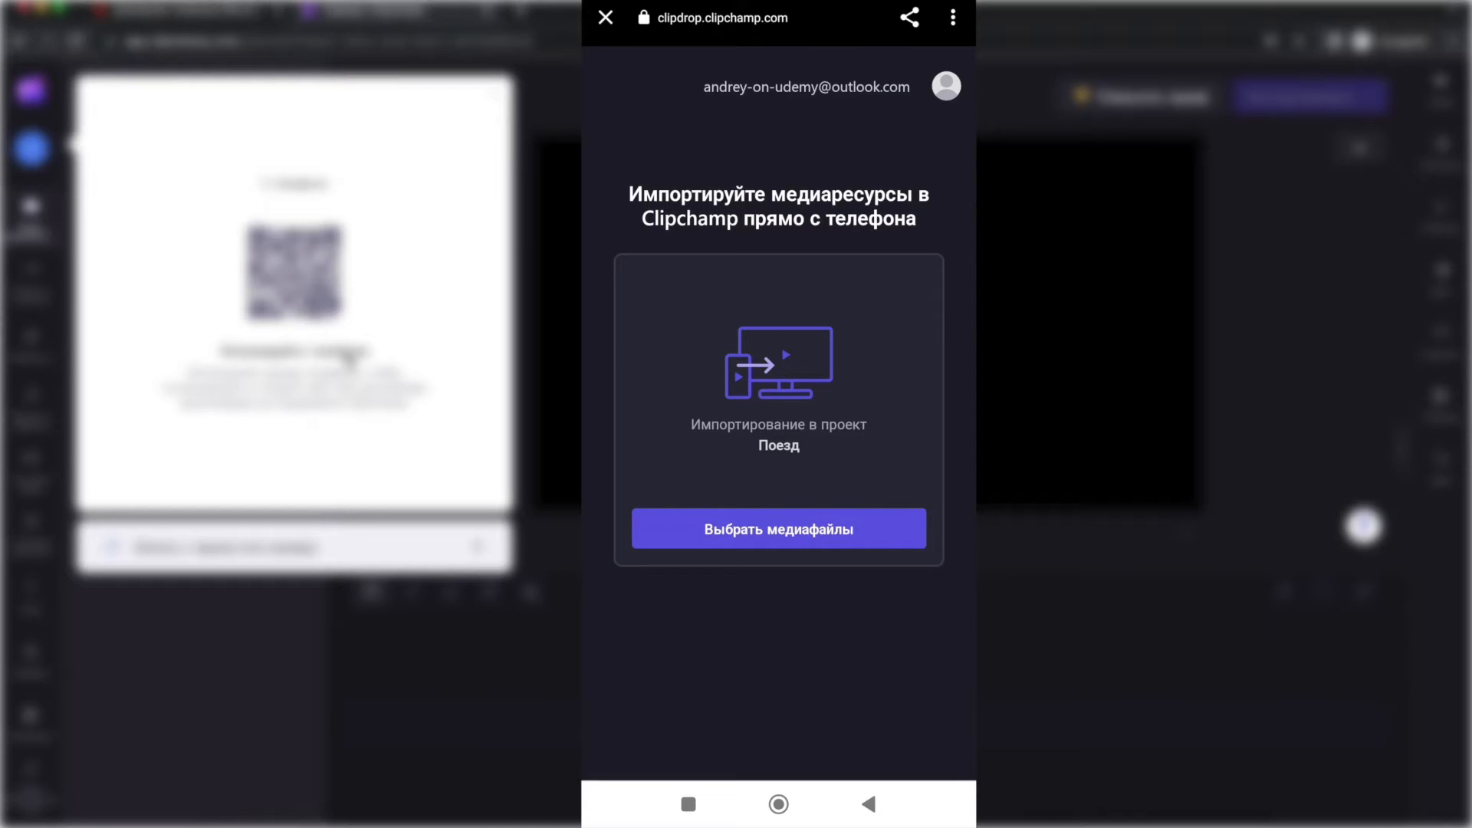
pyautogui.click(657, 533)
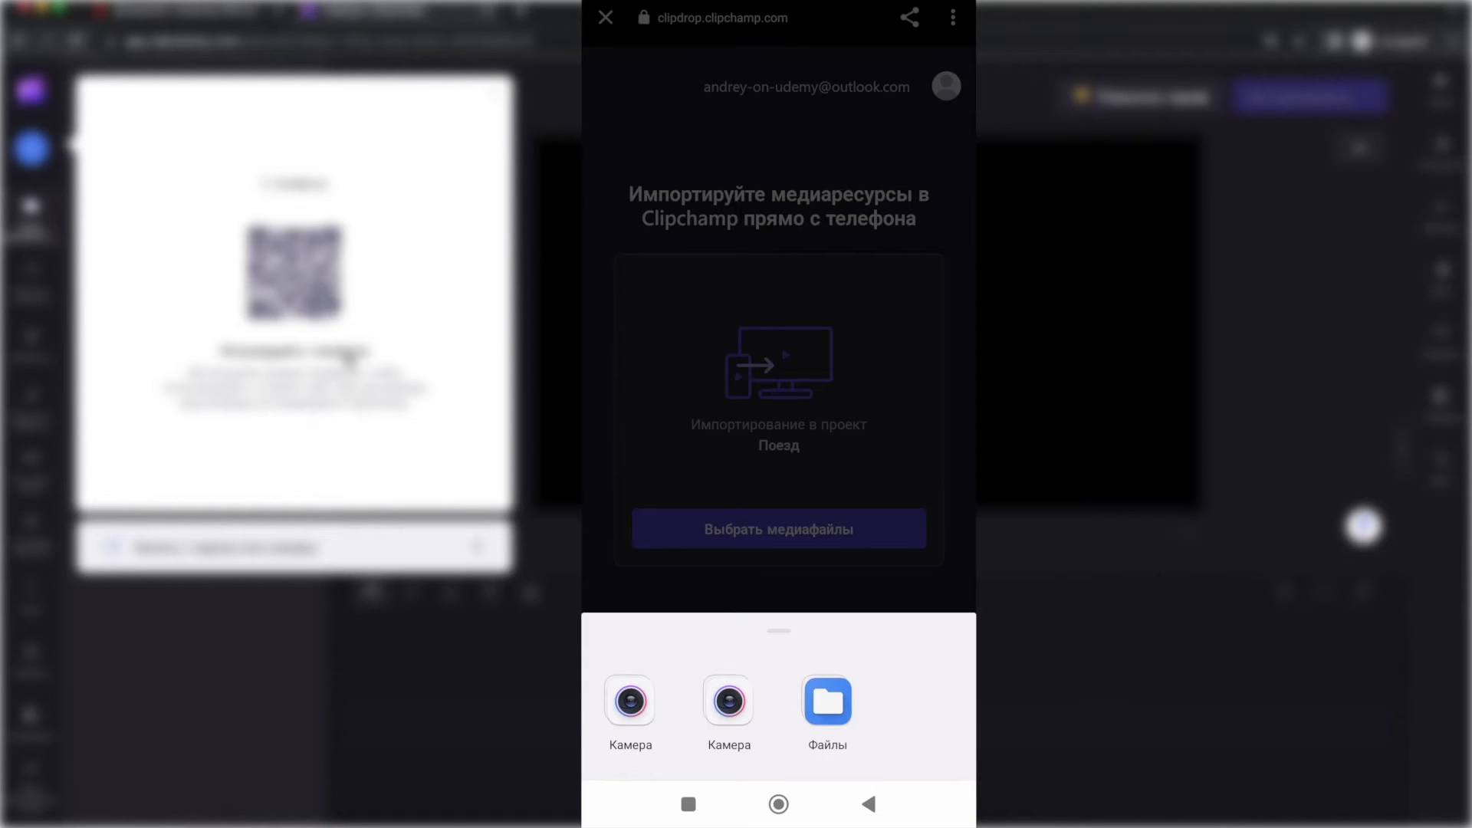
pyautogui.click(828, 701)
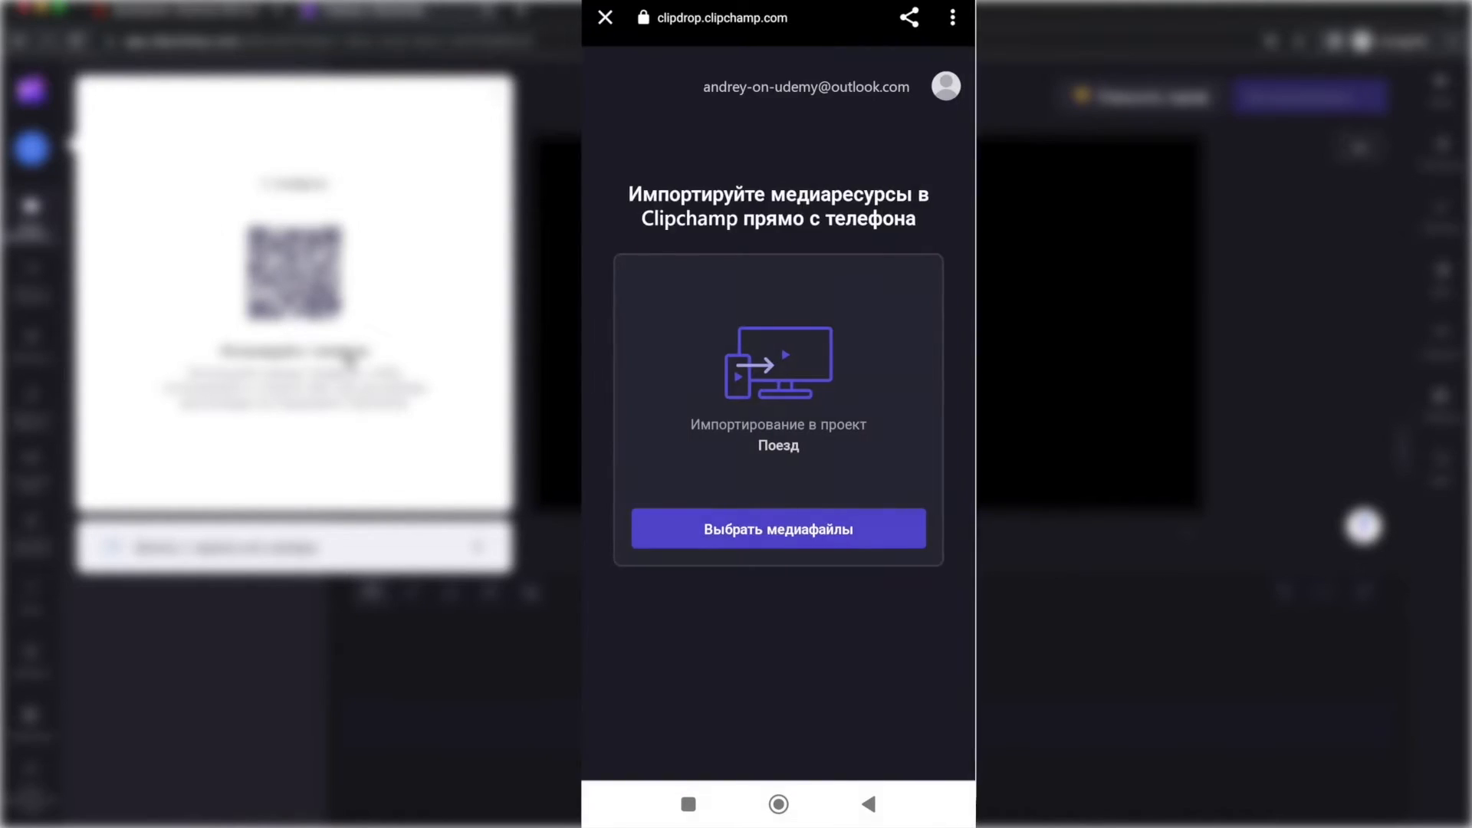
pyautogui.click(722, 754)
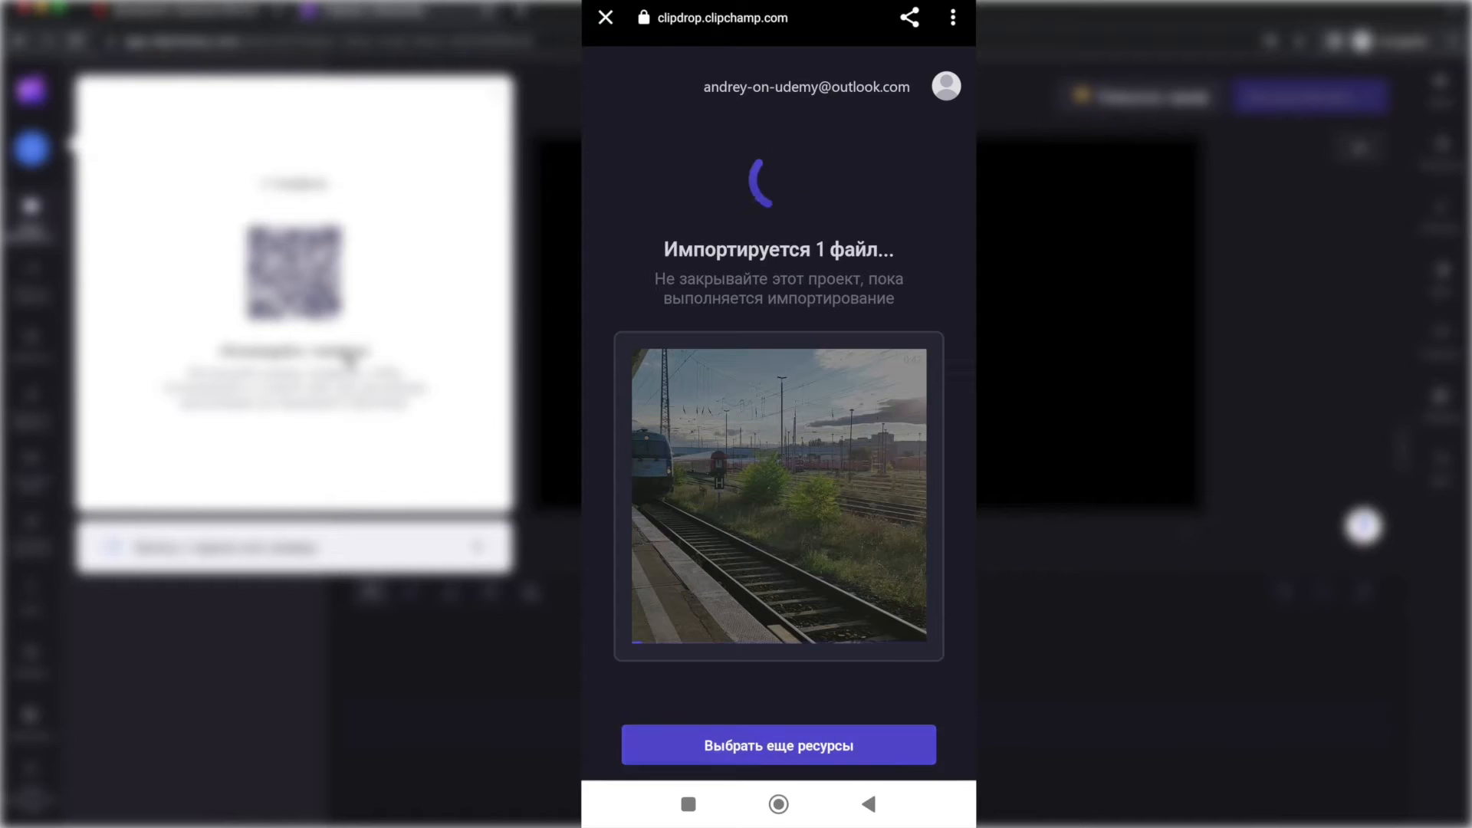
pyautogui.click(819, 714)
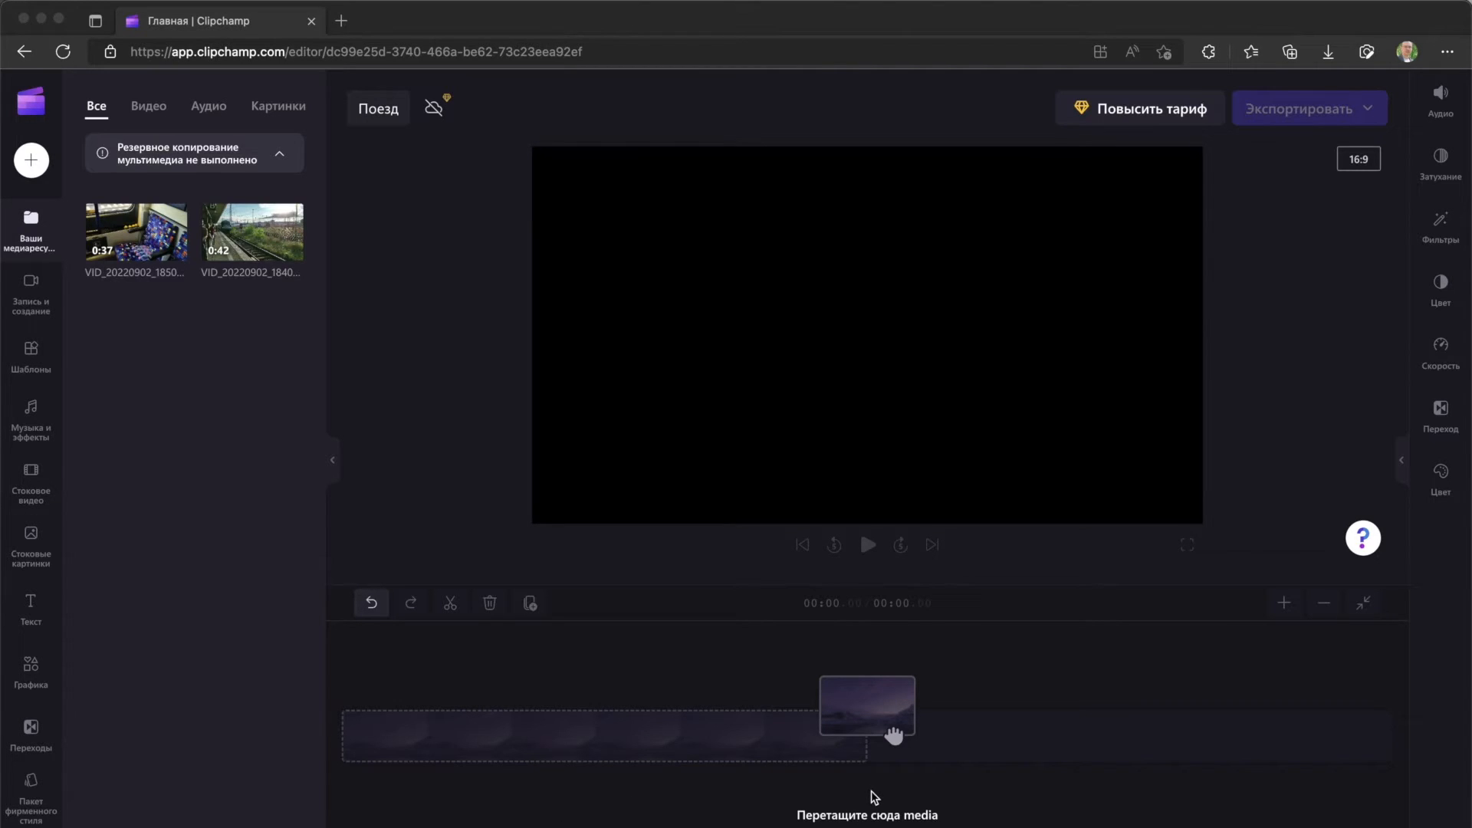
# Place the 0:42 station platform clip at the timeline's start and the 0:37 train interior clip directly after it
pyautogui.click(249, 245)
pyautogui.moveTo(250, 245); pyautogui.dragTo(392, 733)
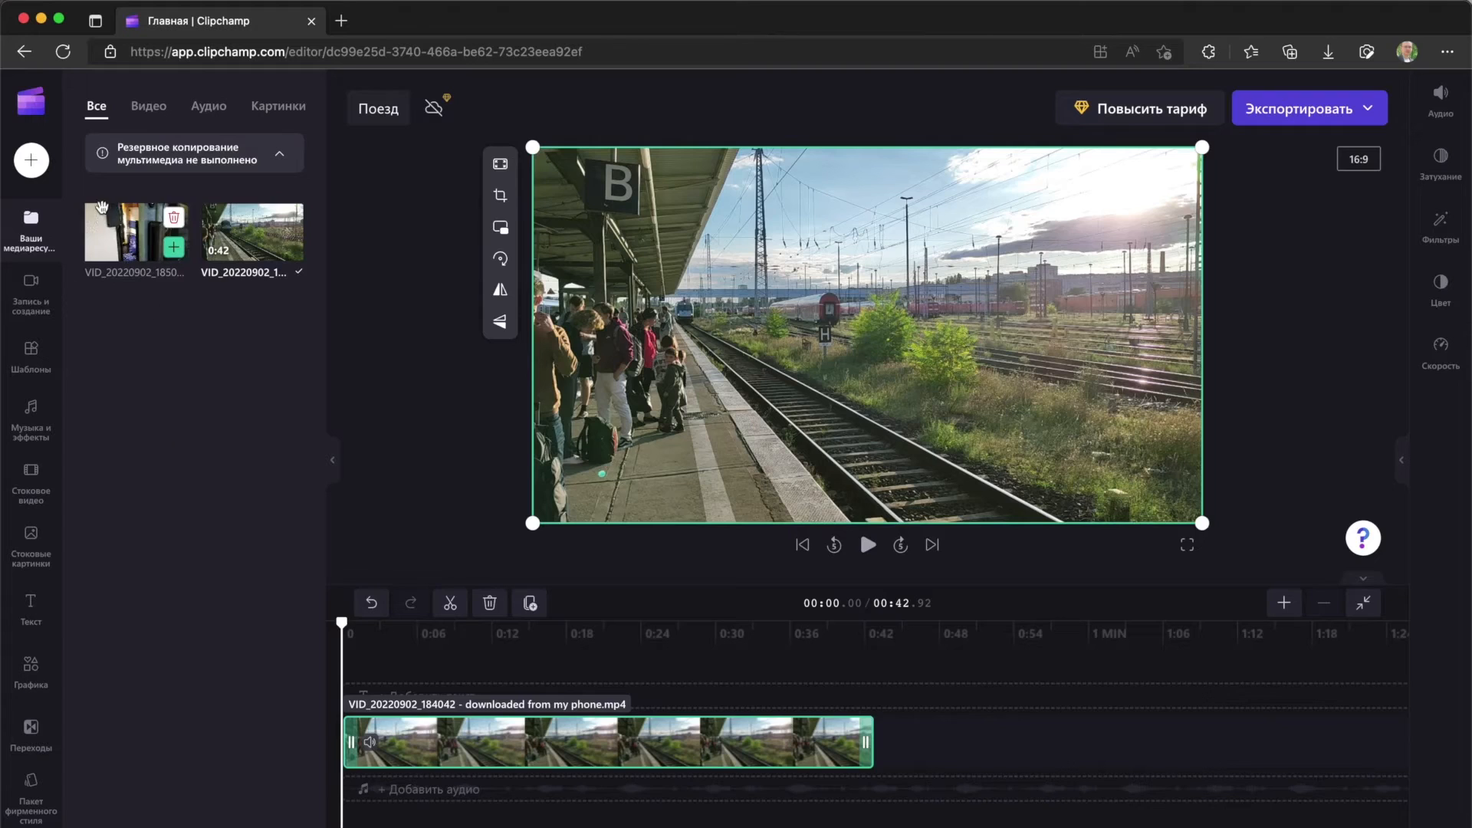
pyautogui.moveTo(105, 227); pyautogui.dragTo(896, 732)
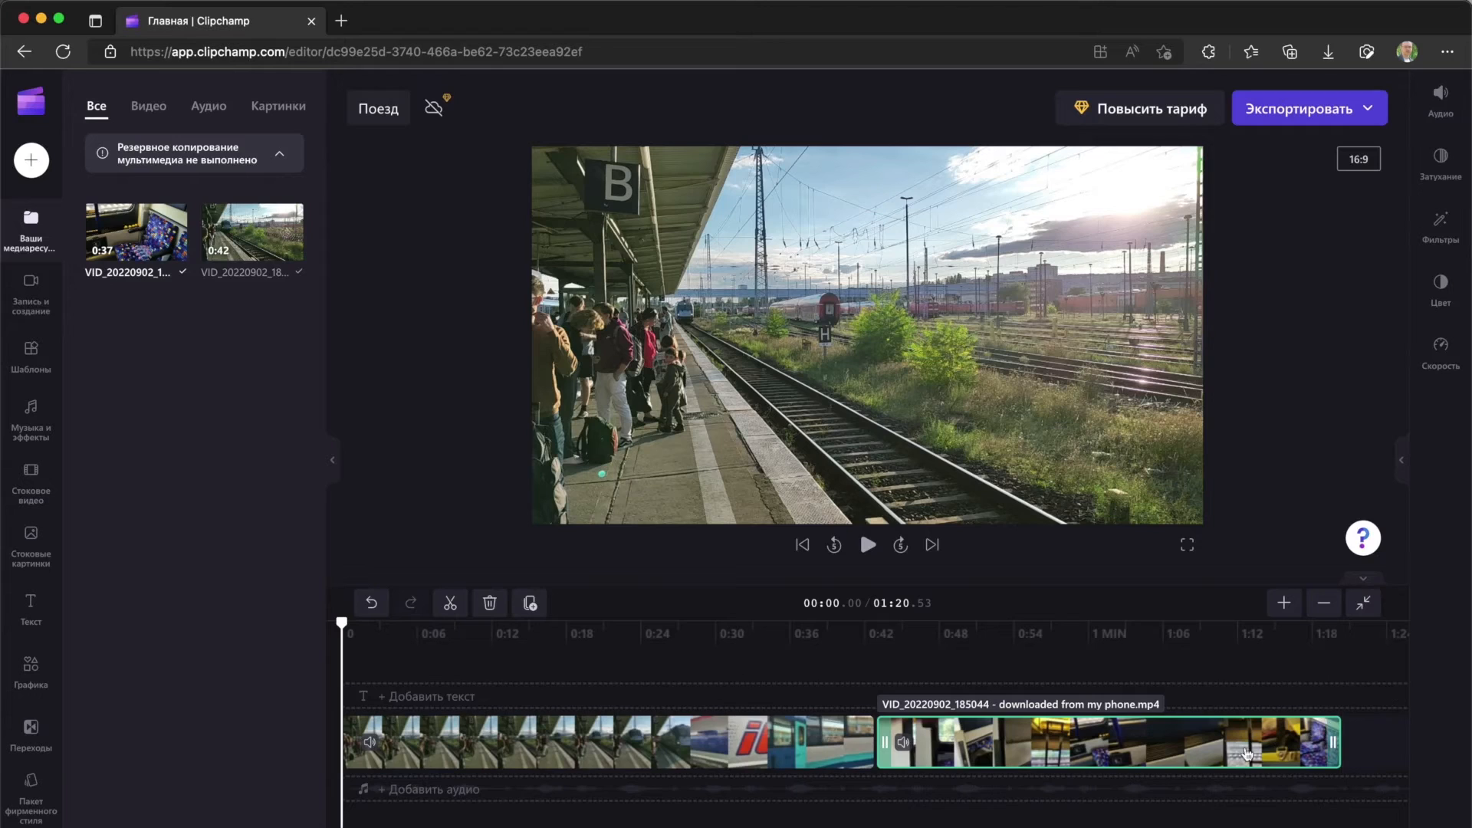
pyautogui.click(1325, 606)
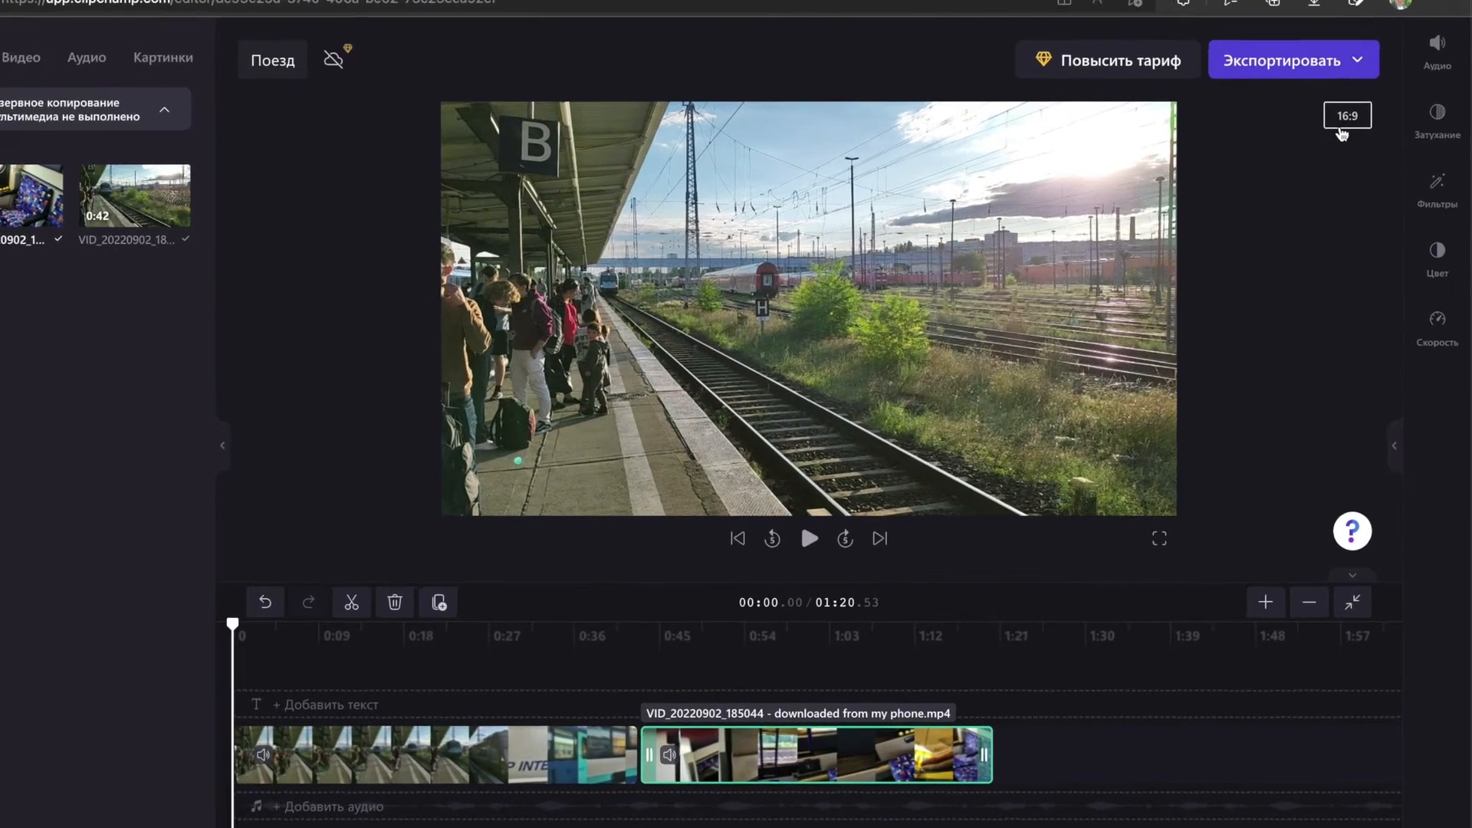
# Set the project's aspect ratio to 9:16 portrait
pyautogui.click(1354, 170)
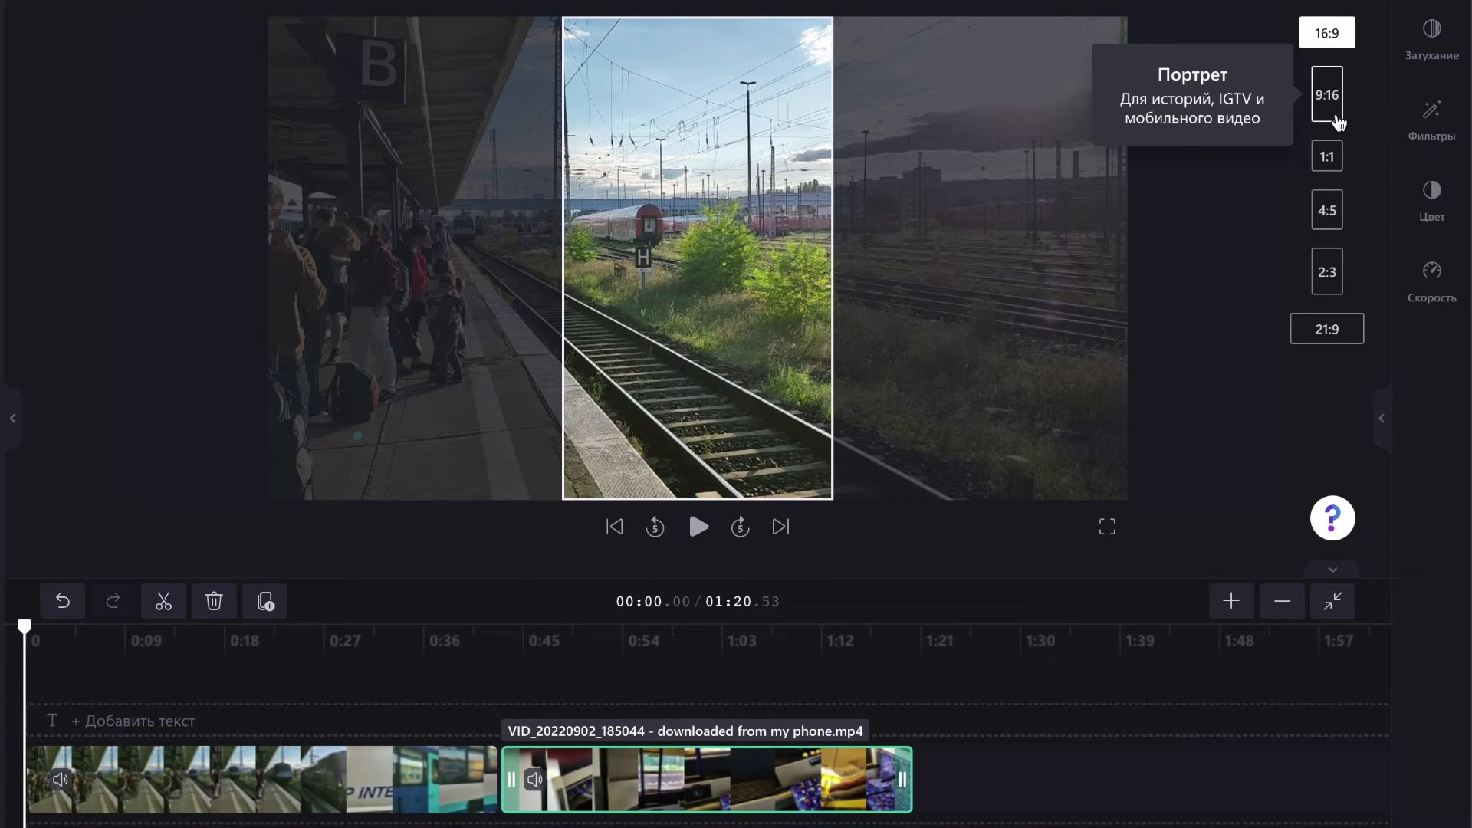
pyautogui.click(1338, 121)
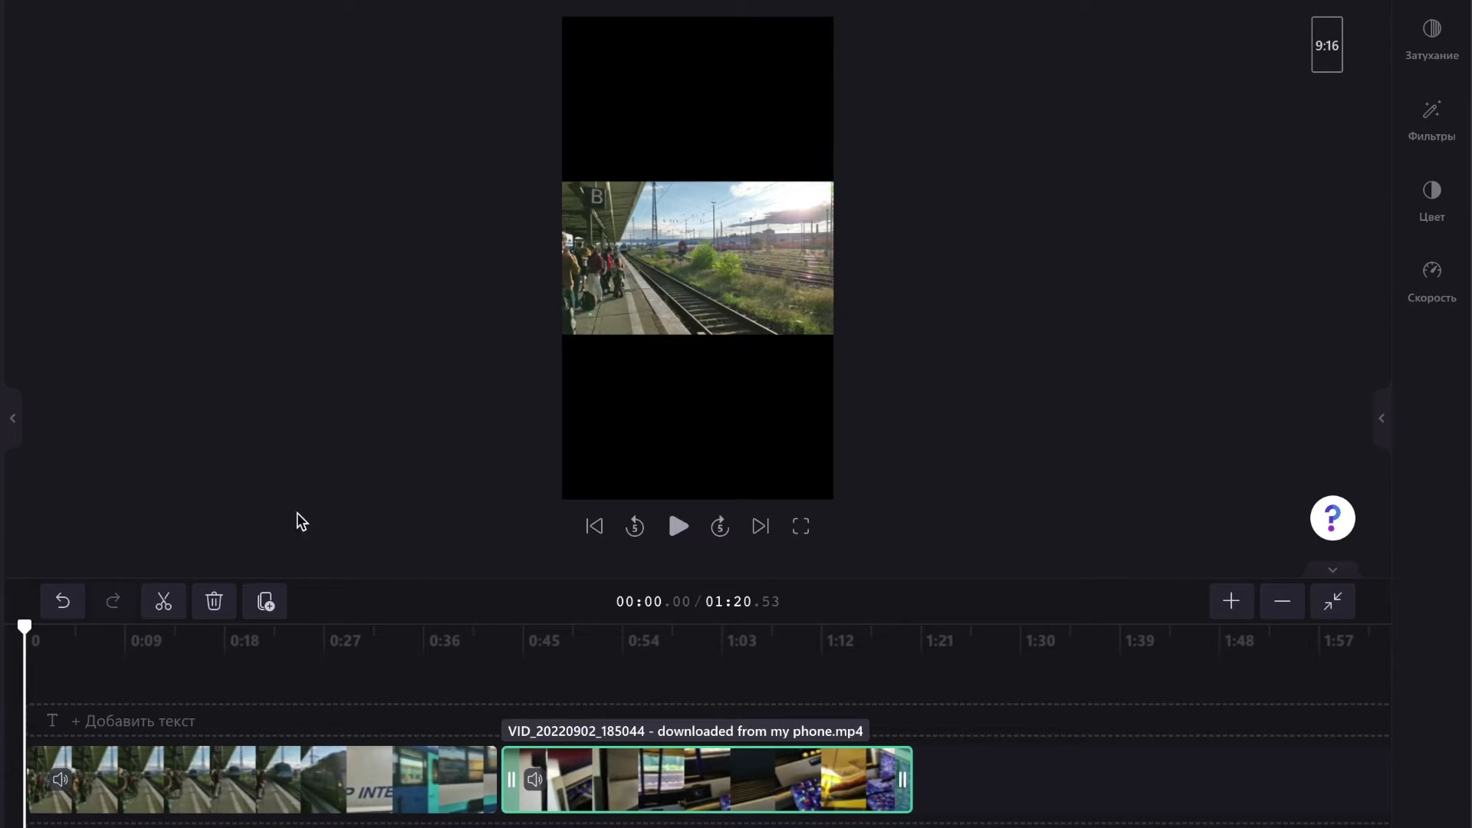
# At about 0:57, enlarge and reposition the train interior clip in the preview, and fit it back to the frame
pyautogui.moveTo(25, 627); pyautogui.dragTo(656, 691)
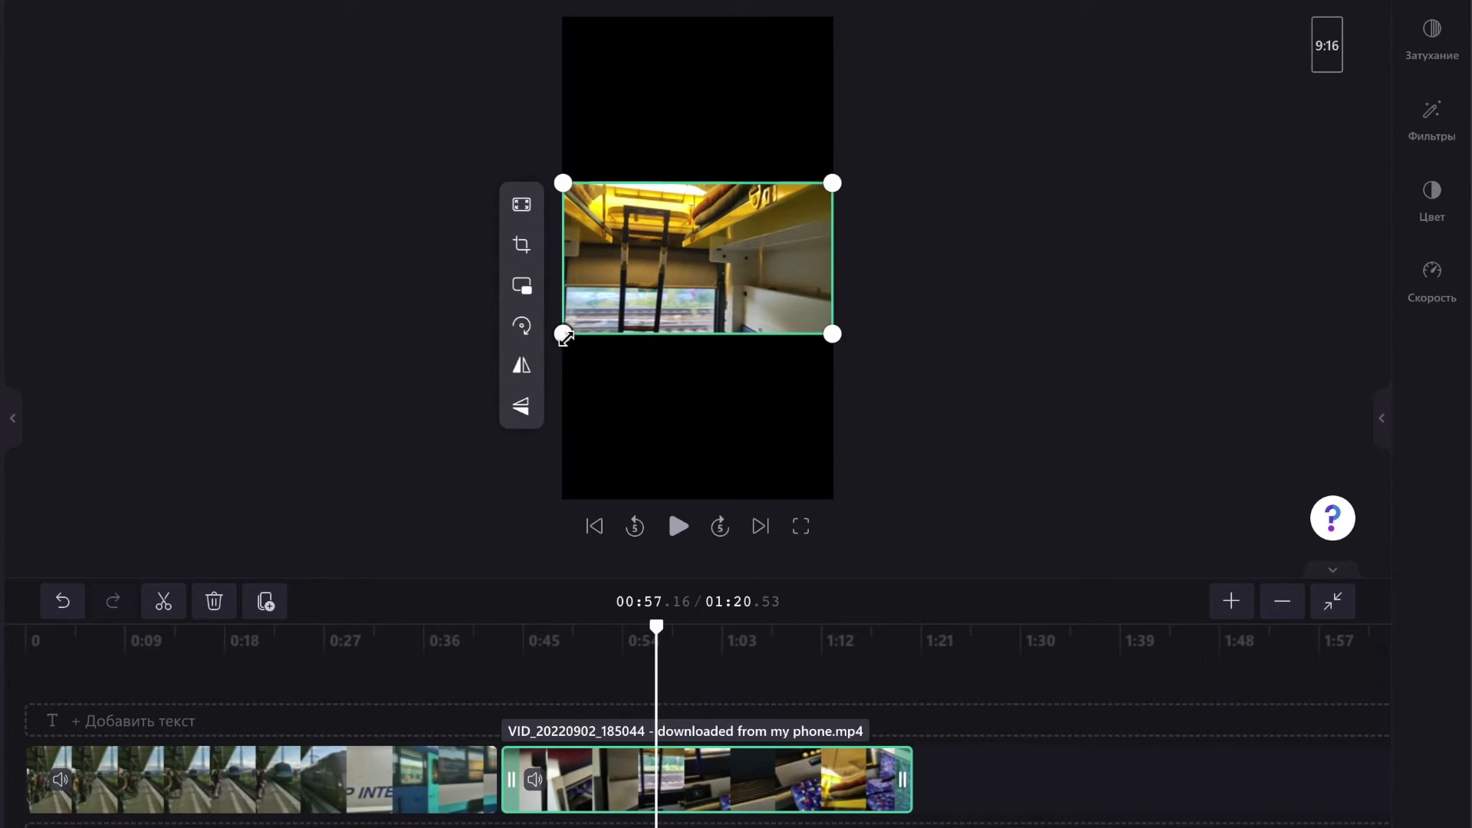
pyautogui.moveTo(832, 334); pyautogui.dragTo(1062, 462)
pyautogui.moveTo(566, 185); pyautogui.dragTo(366, 14)
pyautogui.moveTo(624, 223); pyautogui.dragTo(682, 216)
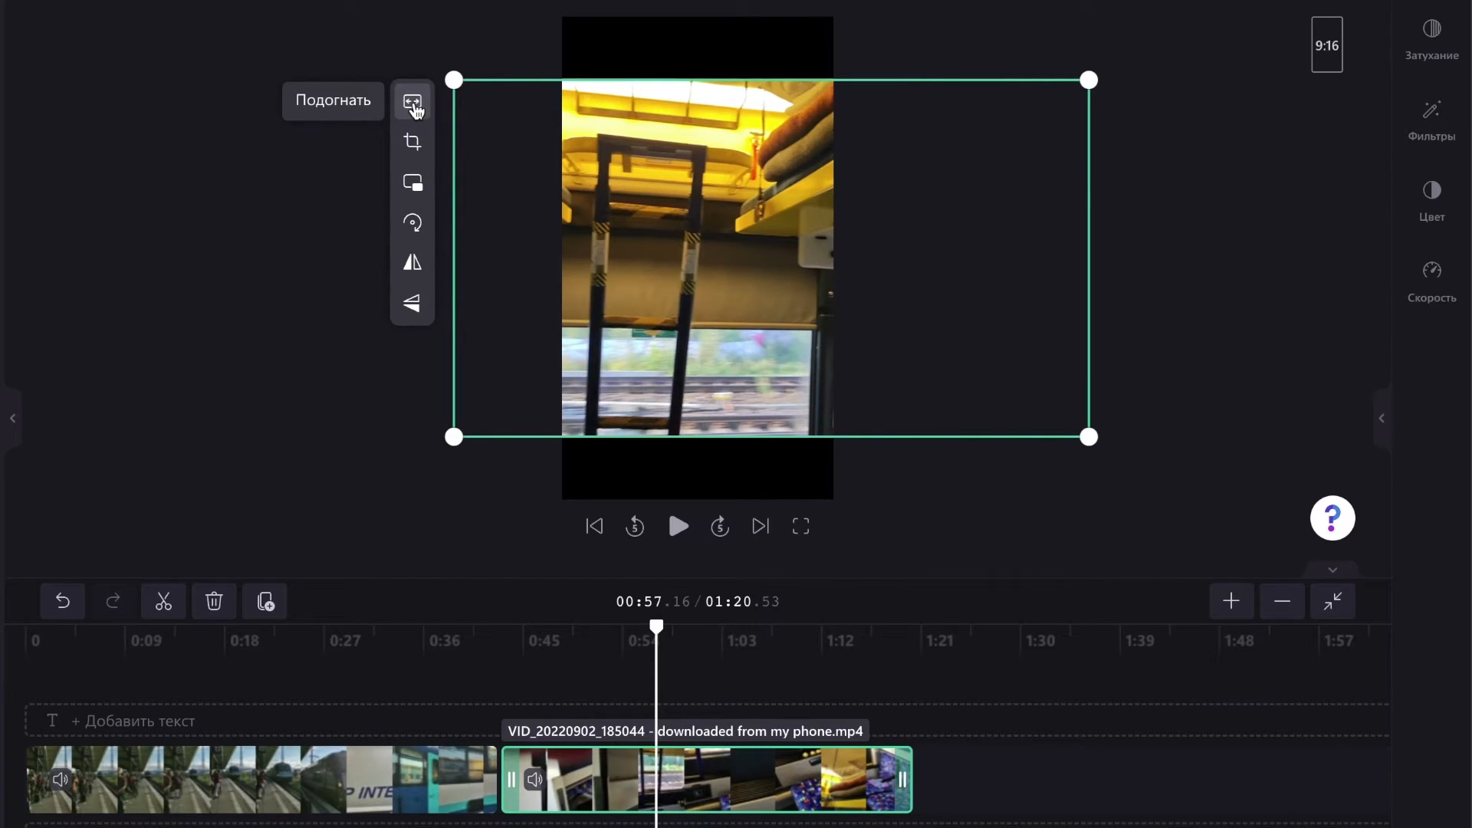
pyautogui.click(412, 104)
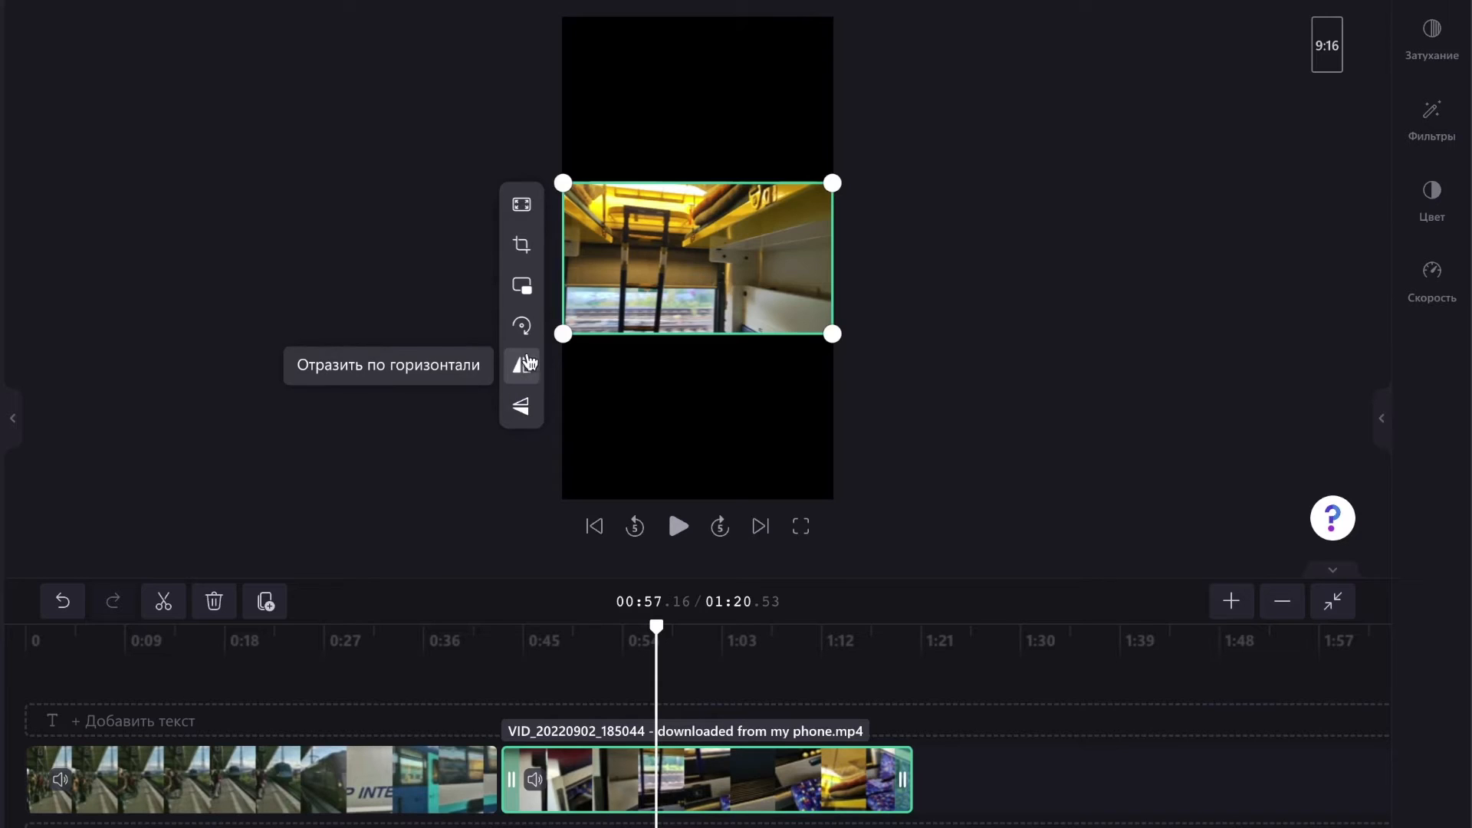
# Rotate the train interior clip through a full turn in four 90-degree steps
pyautogui.click(525, 325)
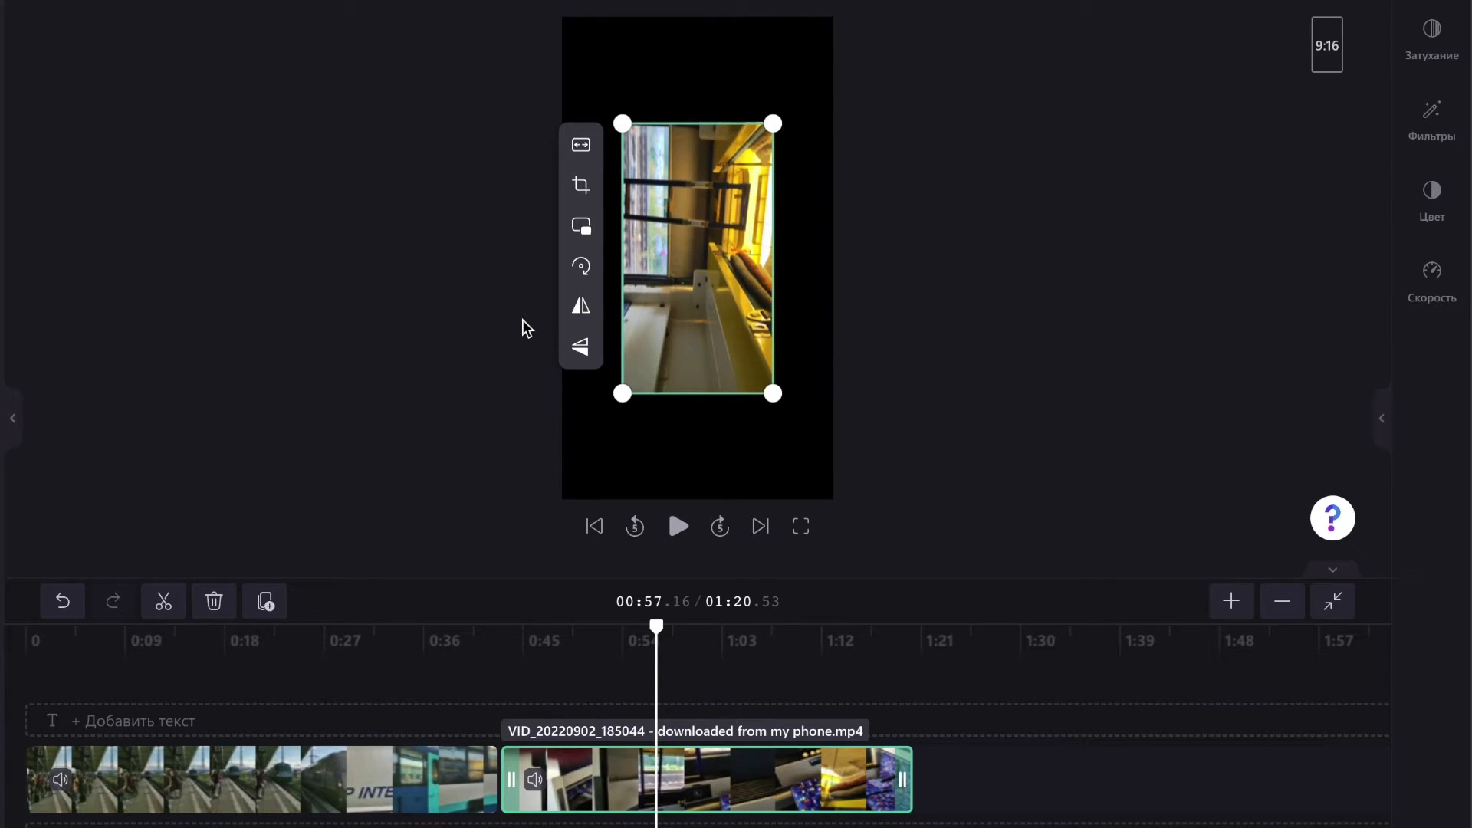
pyautogui.click(580, 266)
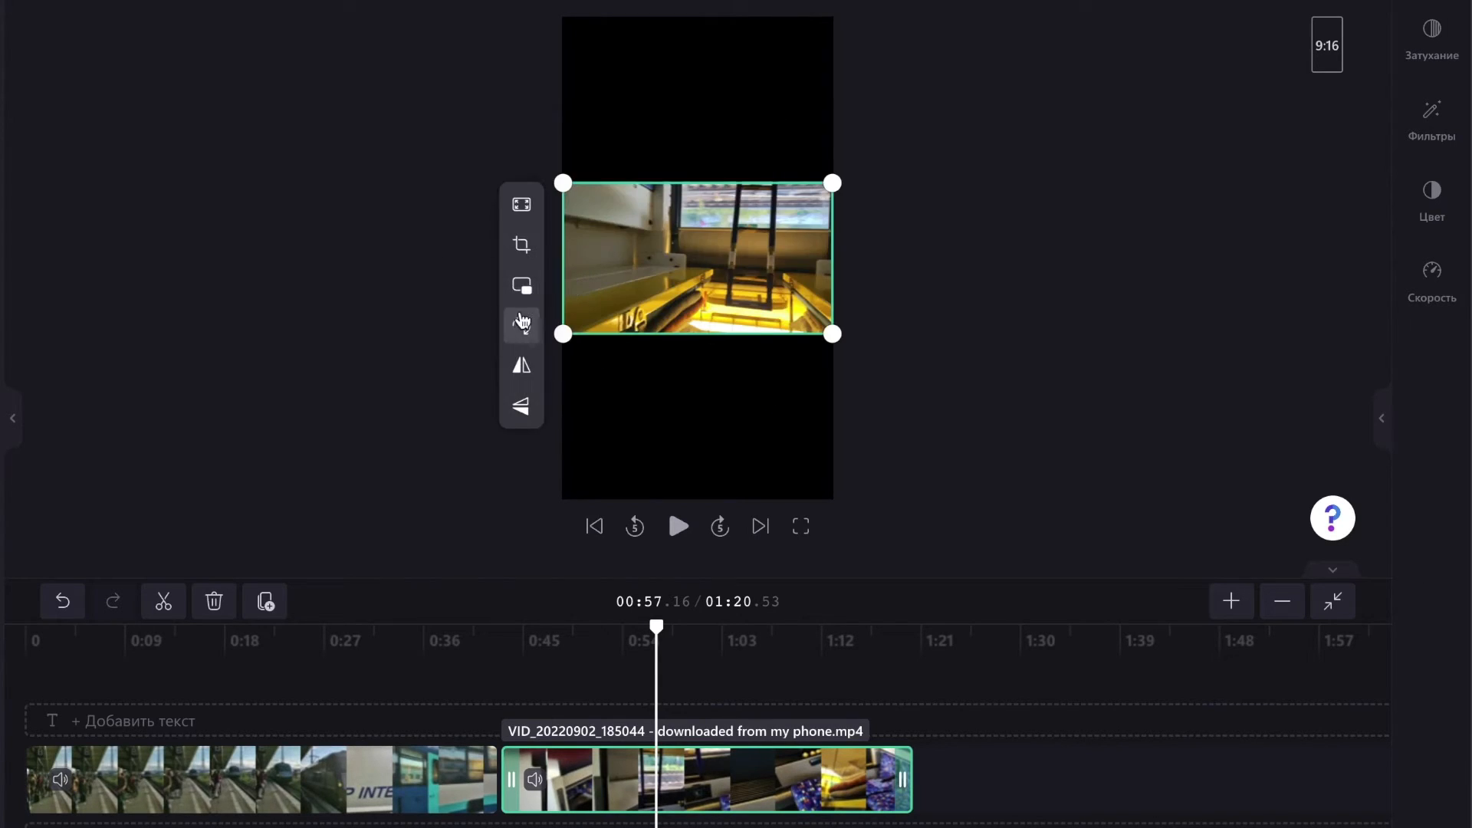
pyautogui.click(521, 326)
pyautogui.click(579, 275)
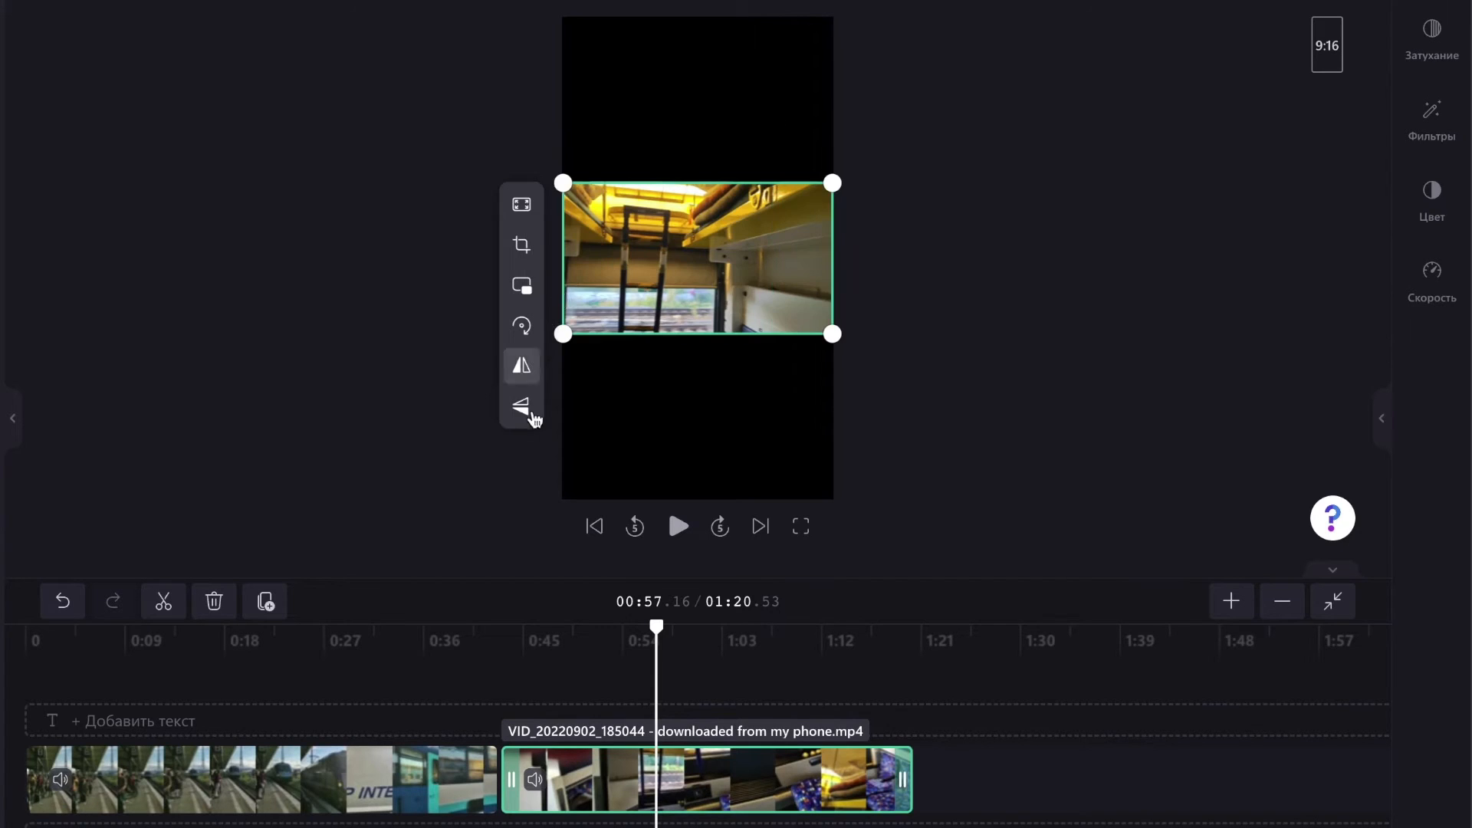
# Try the horizontal and vertical flips on the train interior clip, reversing each one
pyautogui.click(520, 374)
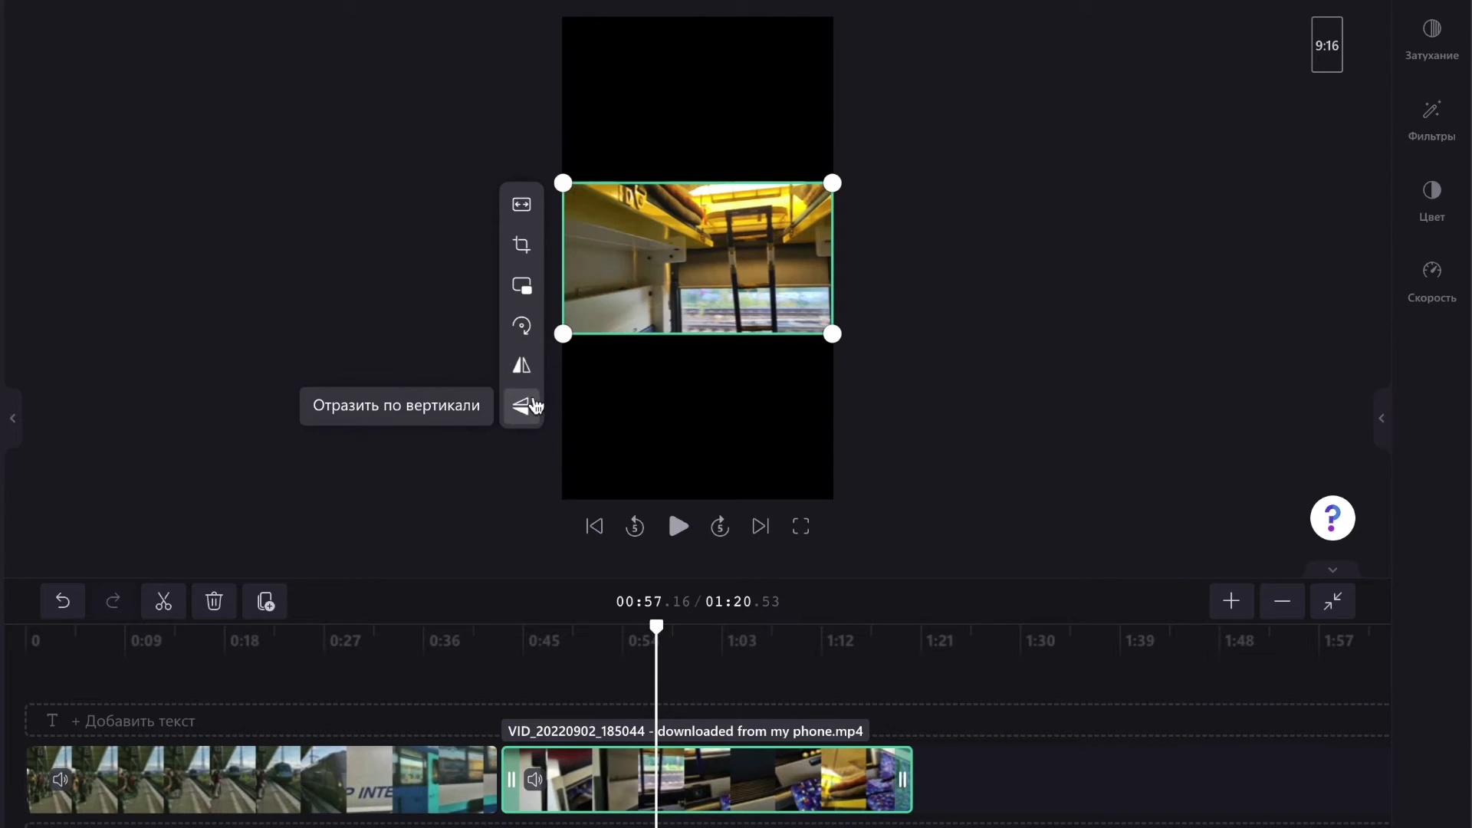
pyautogui.click(525, 369)
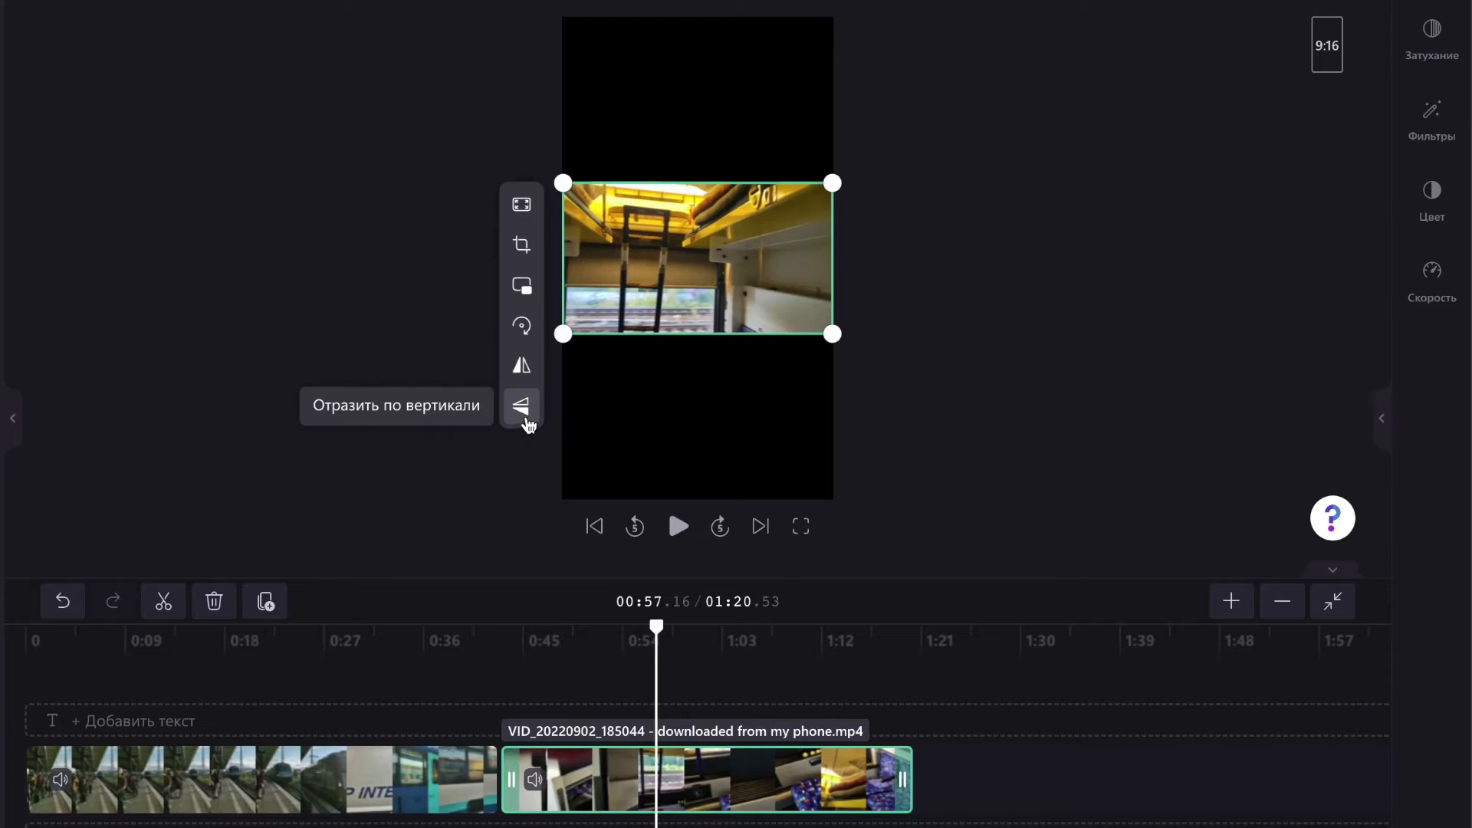
pyautogui.click(525, 413)
pyautogui.click(525, 413)
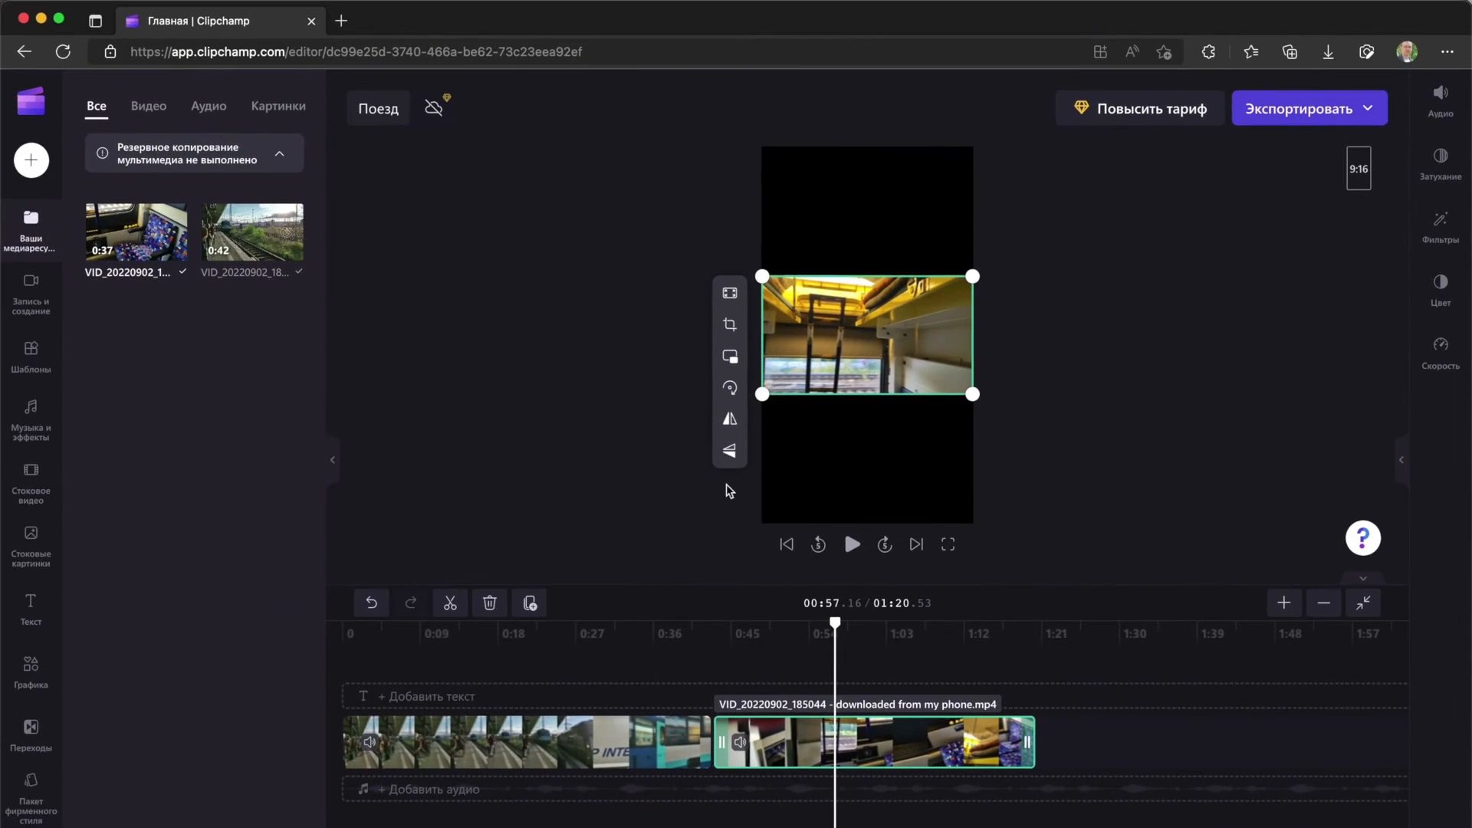
# Set the project's aspect ratio to 16:9 widescreen and fit the train interior clip to the frame
pyautogui.click(1363, 176)
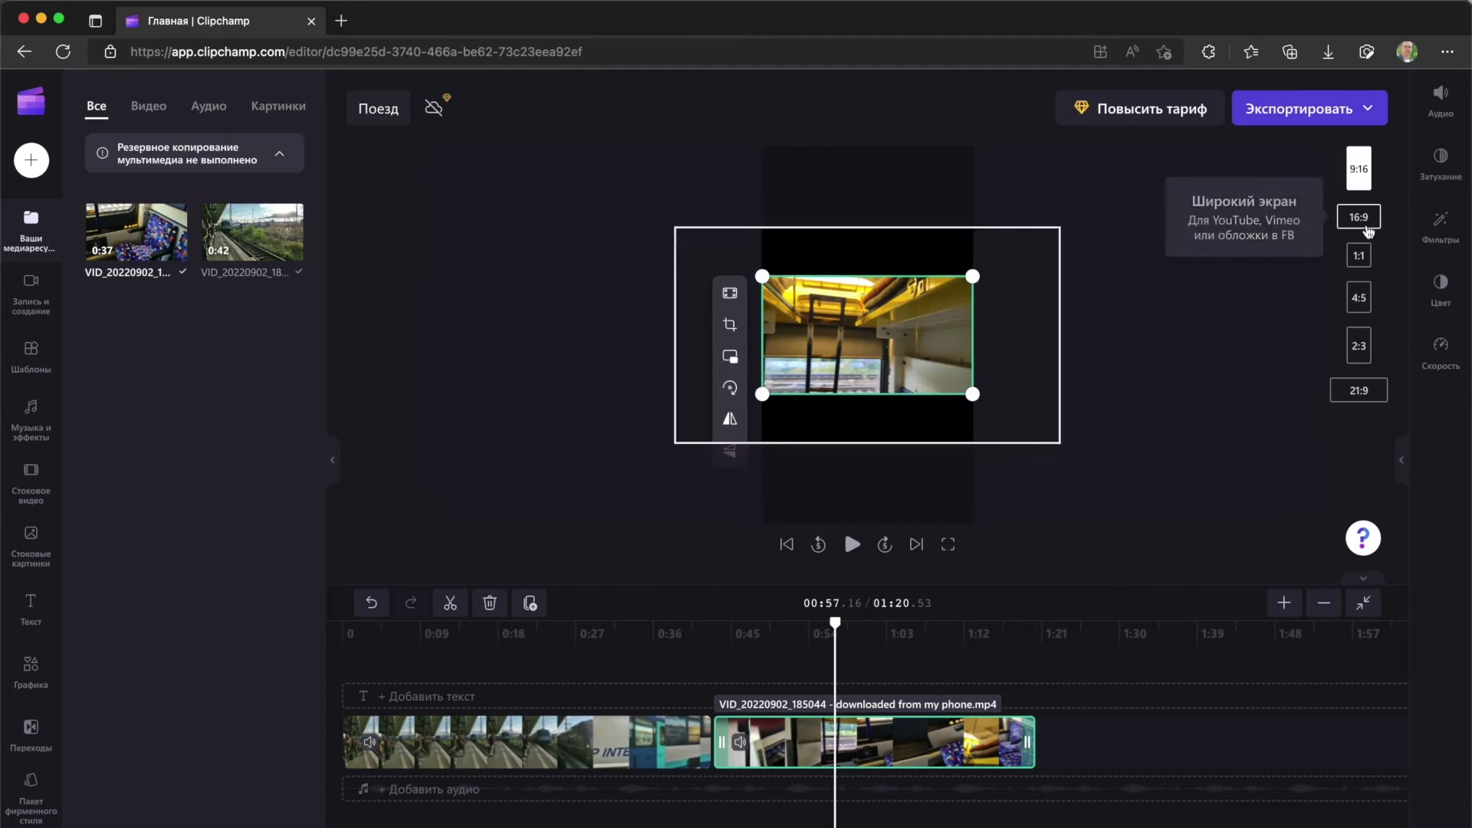
pyautogui.click(1359, 217)
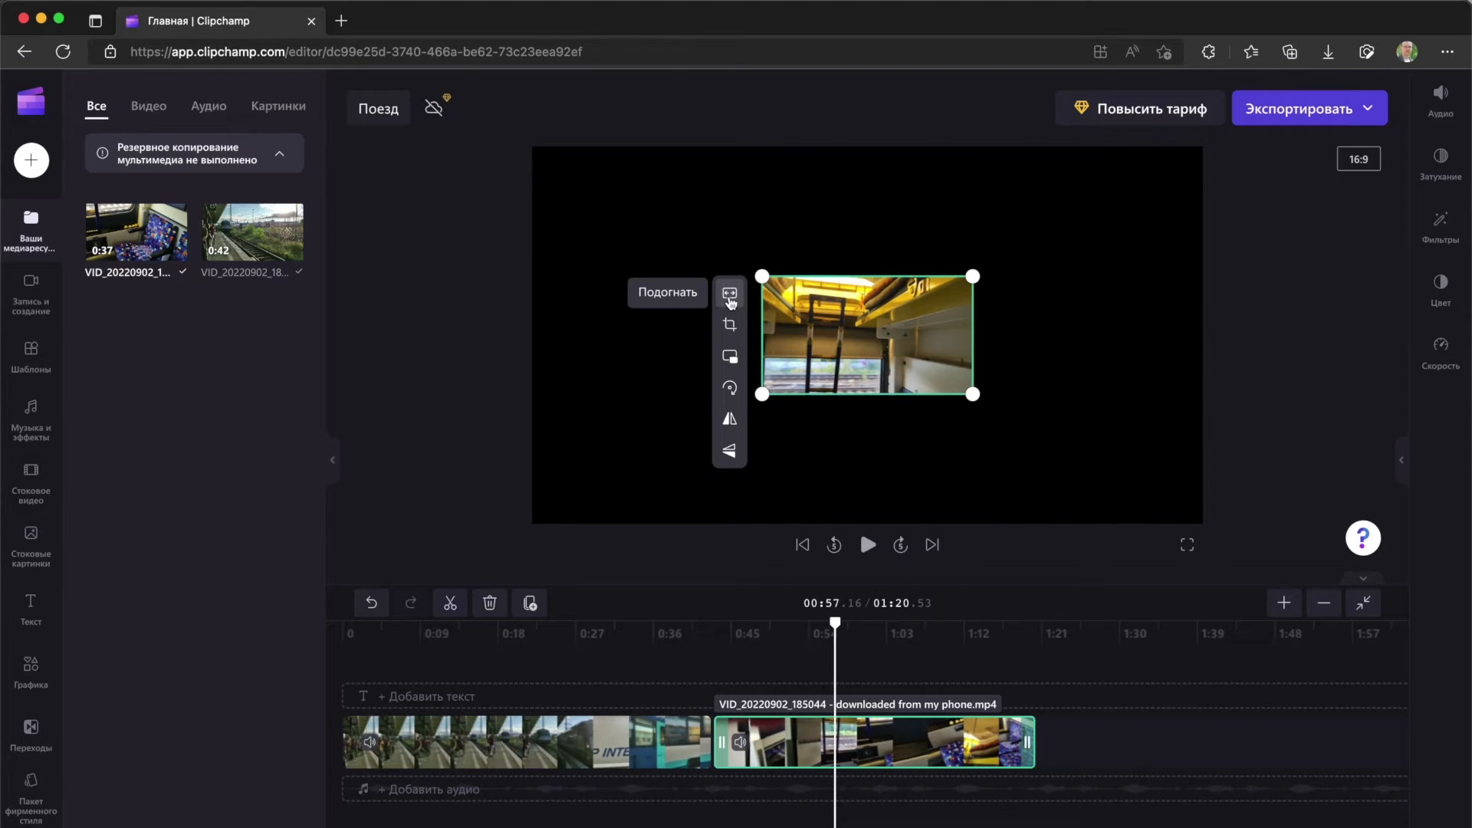
pyautogui.click(730, 295)
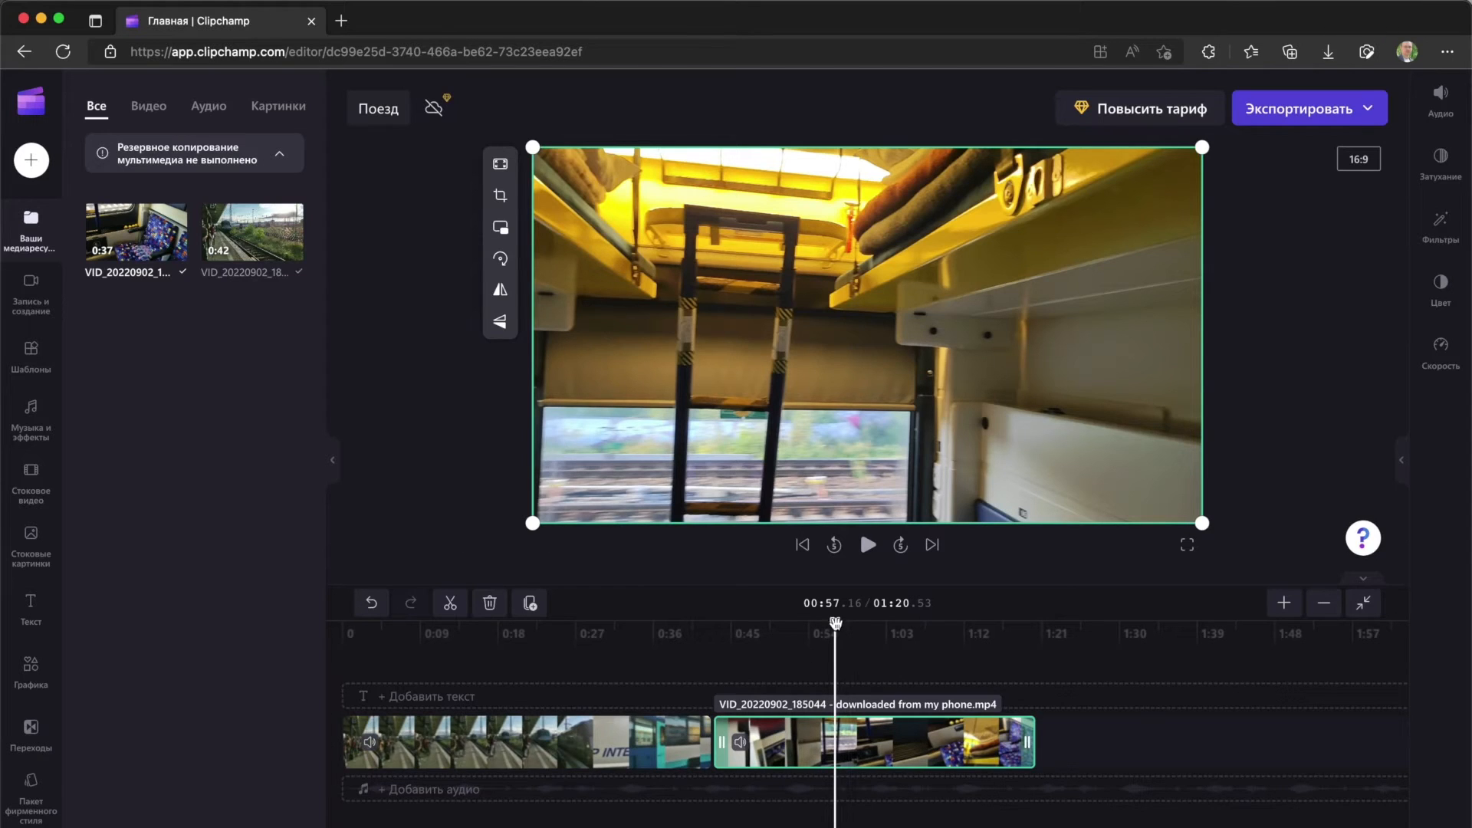
# Split the station platform clip at about 0:21.9, where the train approaches
pyautogui.moveTo(835, 630); pyautogui.dragTo(775, 699)
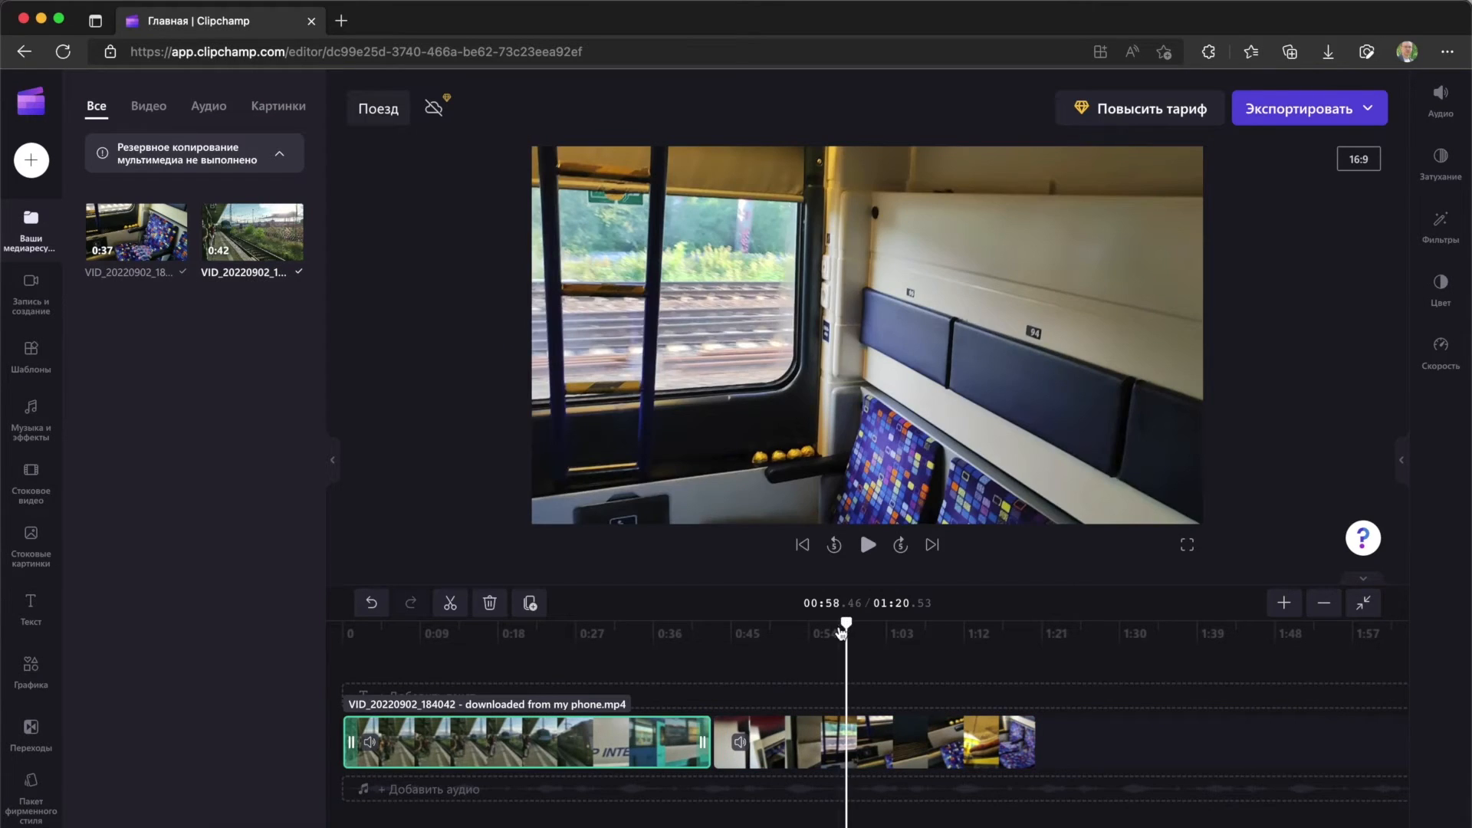
pyautogui.moveTo(843, 627); pyautogui.dragTo(531, 650)
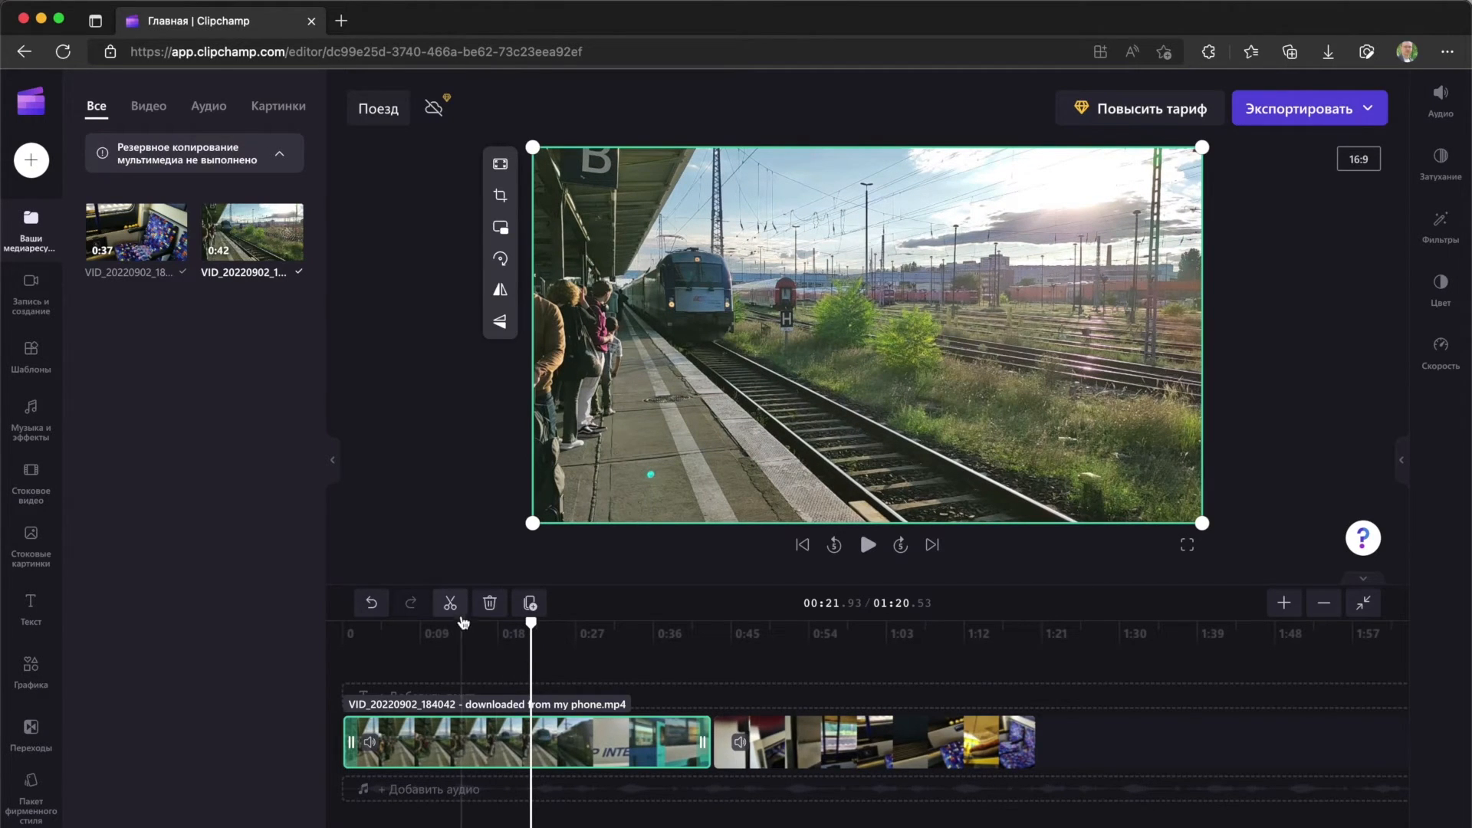
pyautogui.click(460, 611)
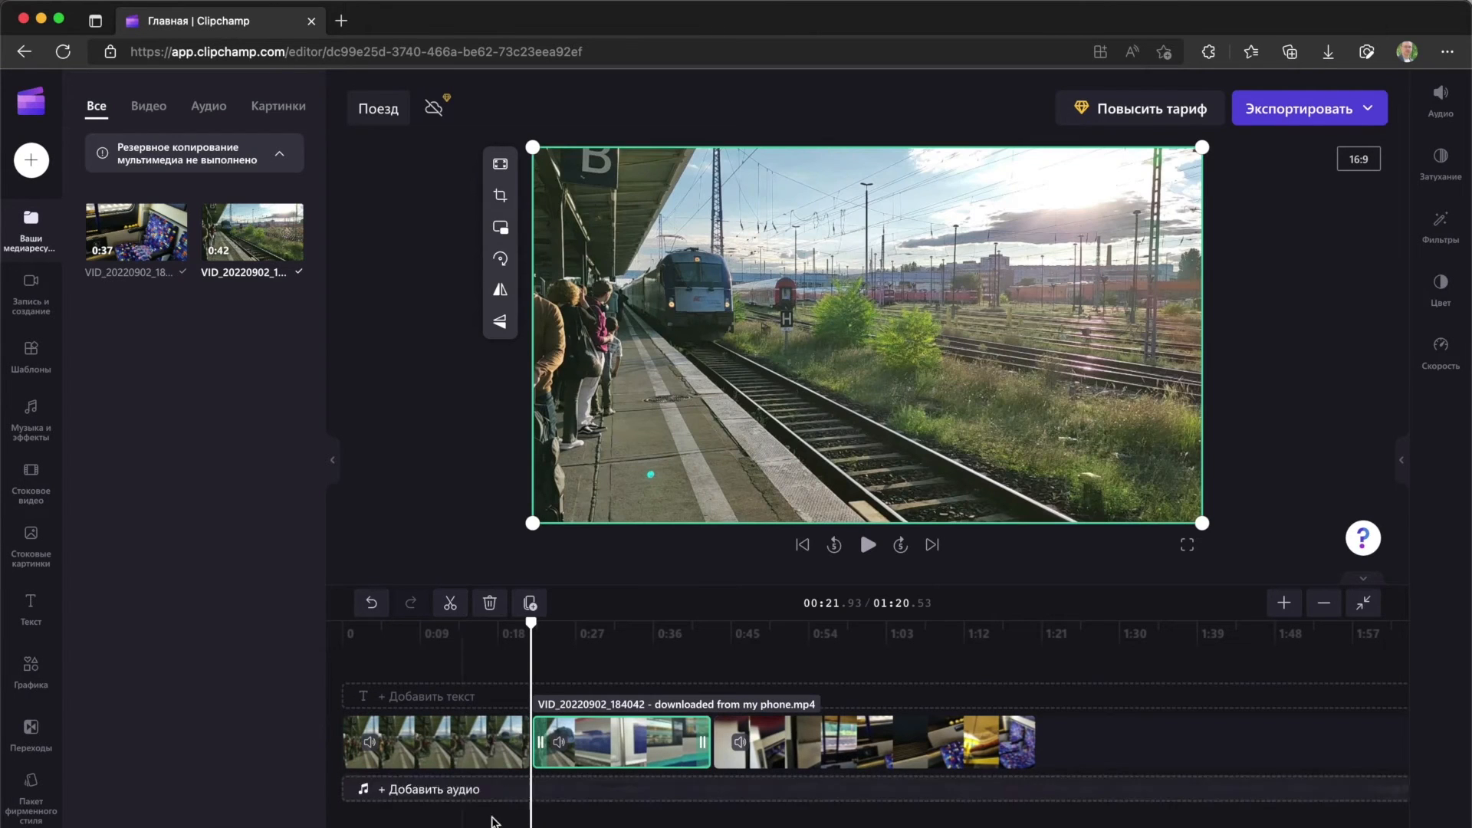
# Delete the first part of the split platform clip from the timeline
pyautogui.click(574, 754)
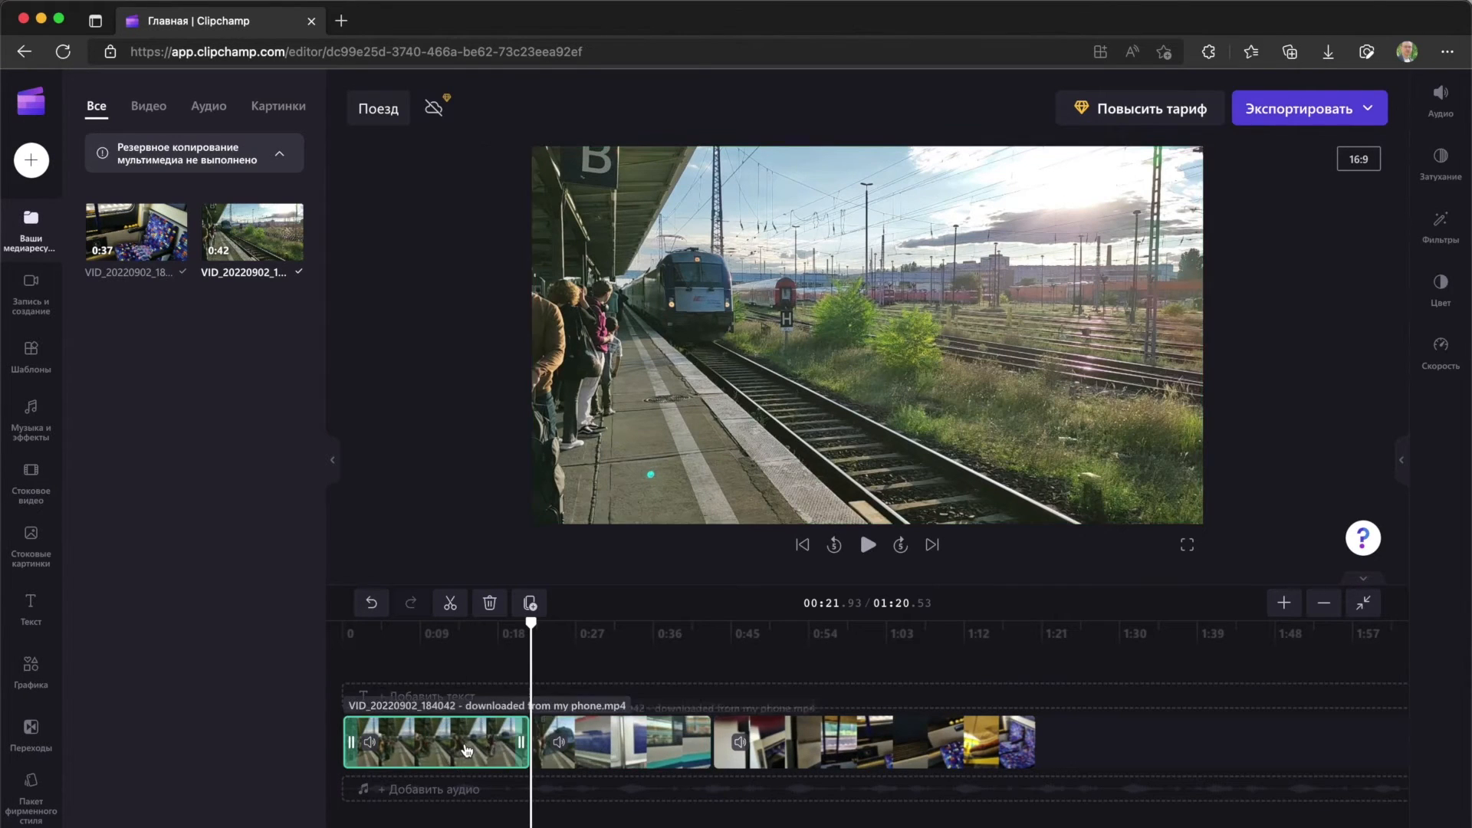
pyautogui.click(474, 758)
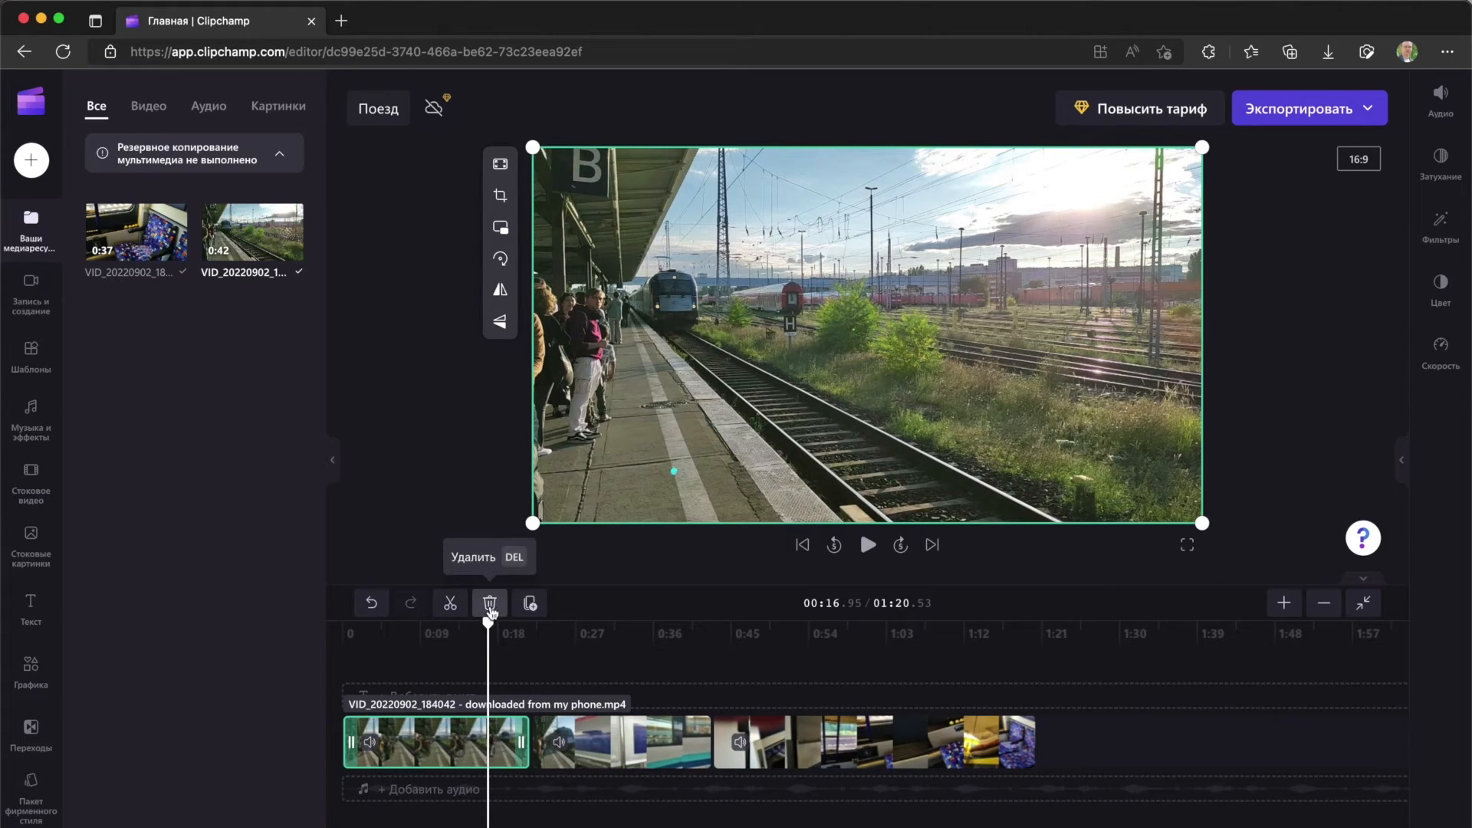
pyautogui.click(490, 606)
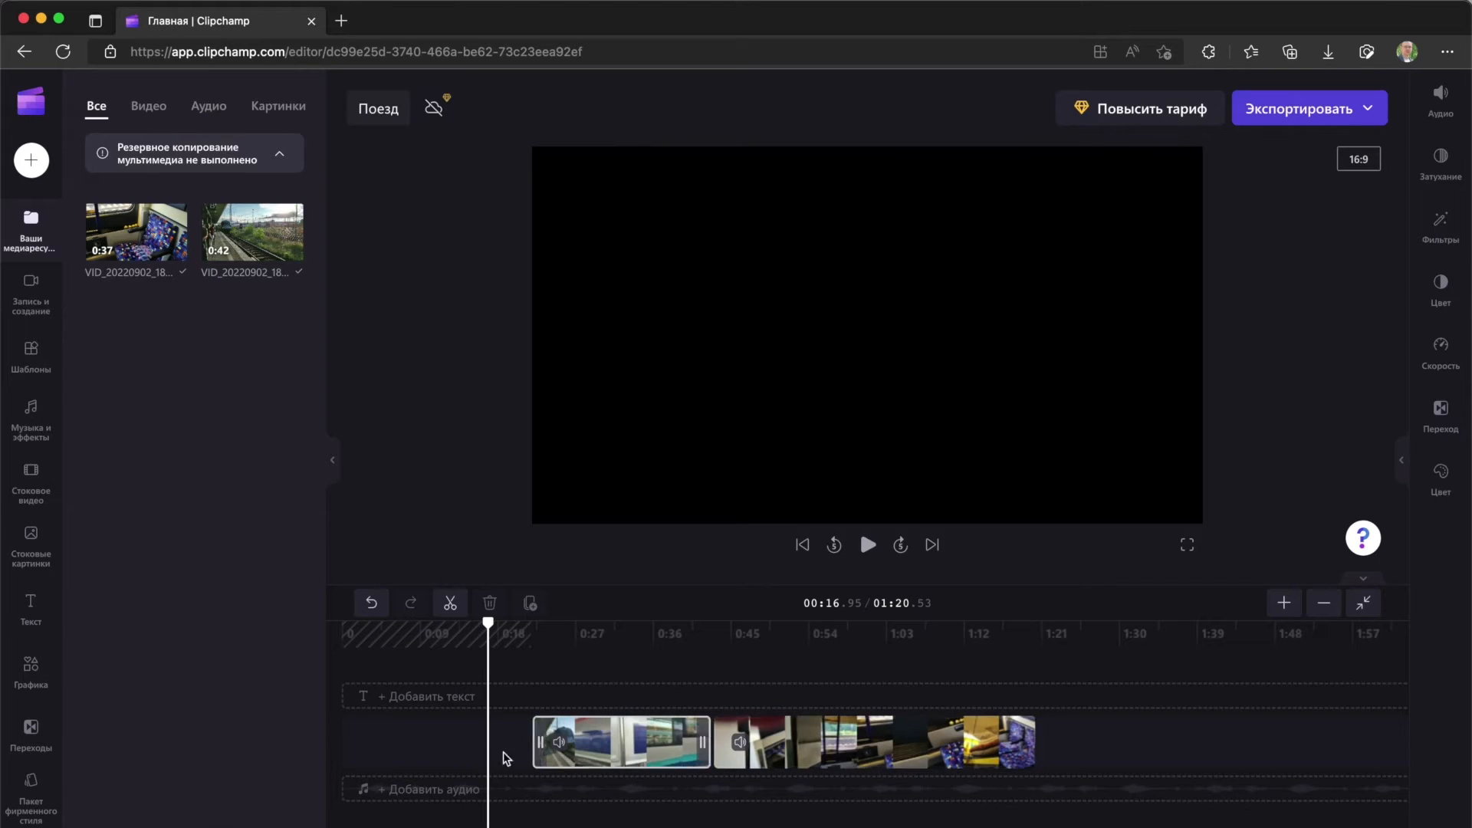
# Close the timeline gaps so the remaining platform part starts at zero and the train interior clip follows it directly
pyautogui.click(712, 748)
pyautogui.moveTo(878, 750); pyautogui.dragTo(681, 748)
pyautogui.click(774, 630)
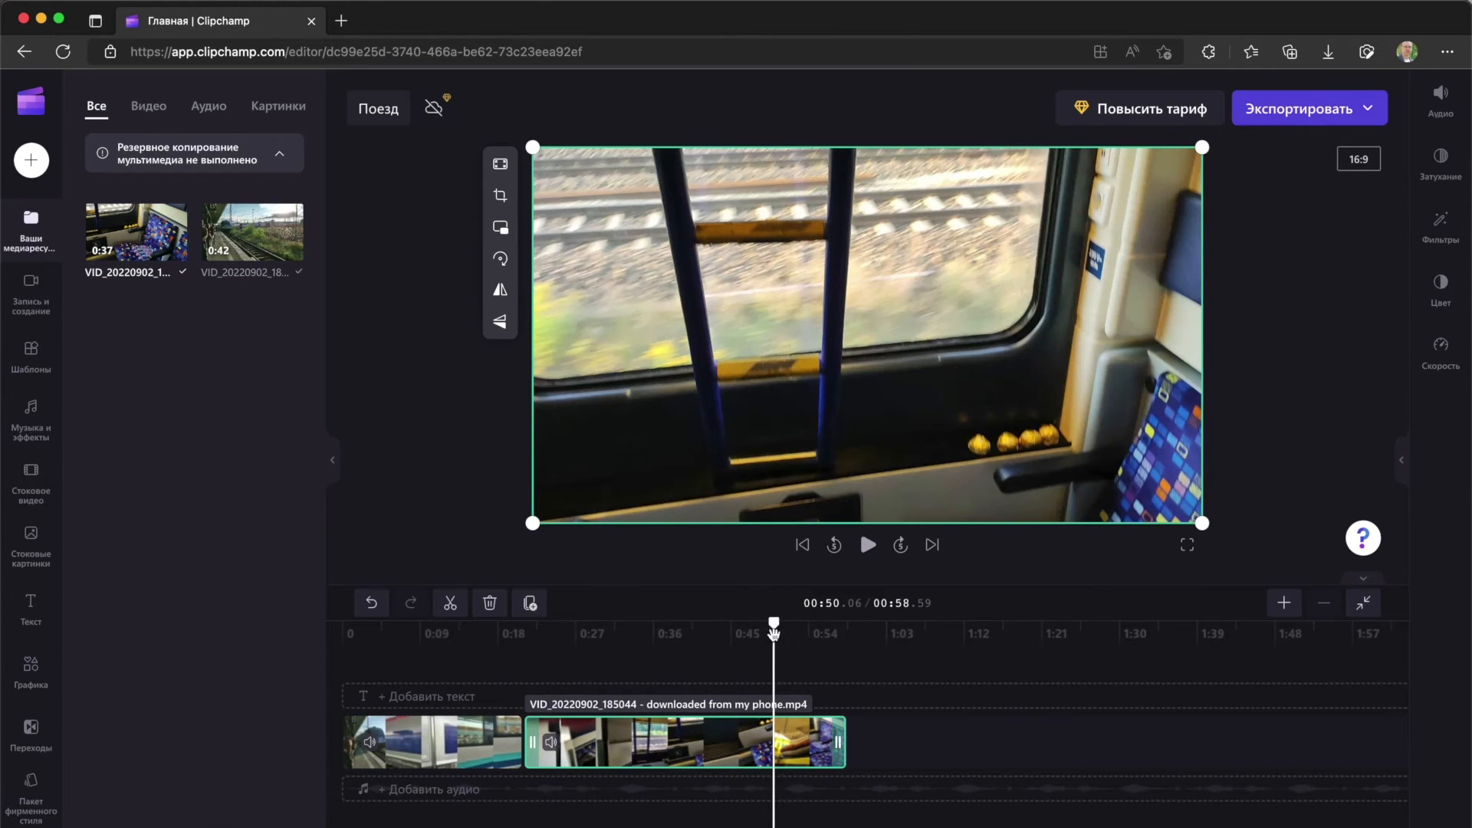
pyautogui.click(949, 756)
pyautogui.click(479, 742)
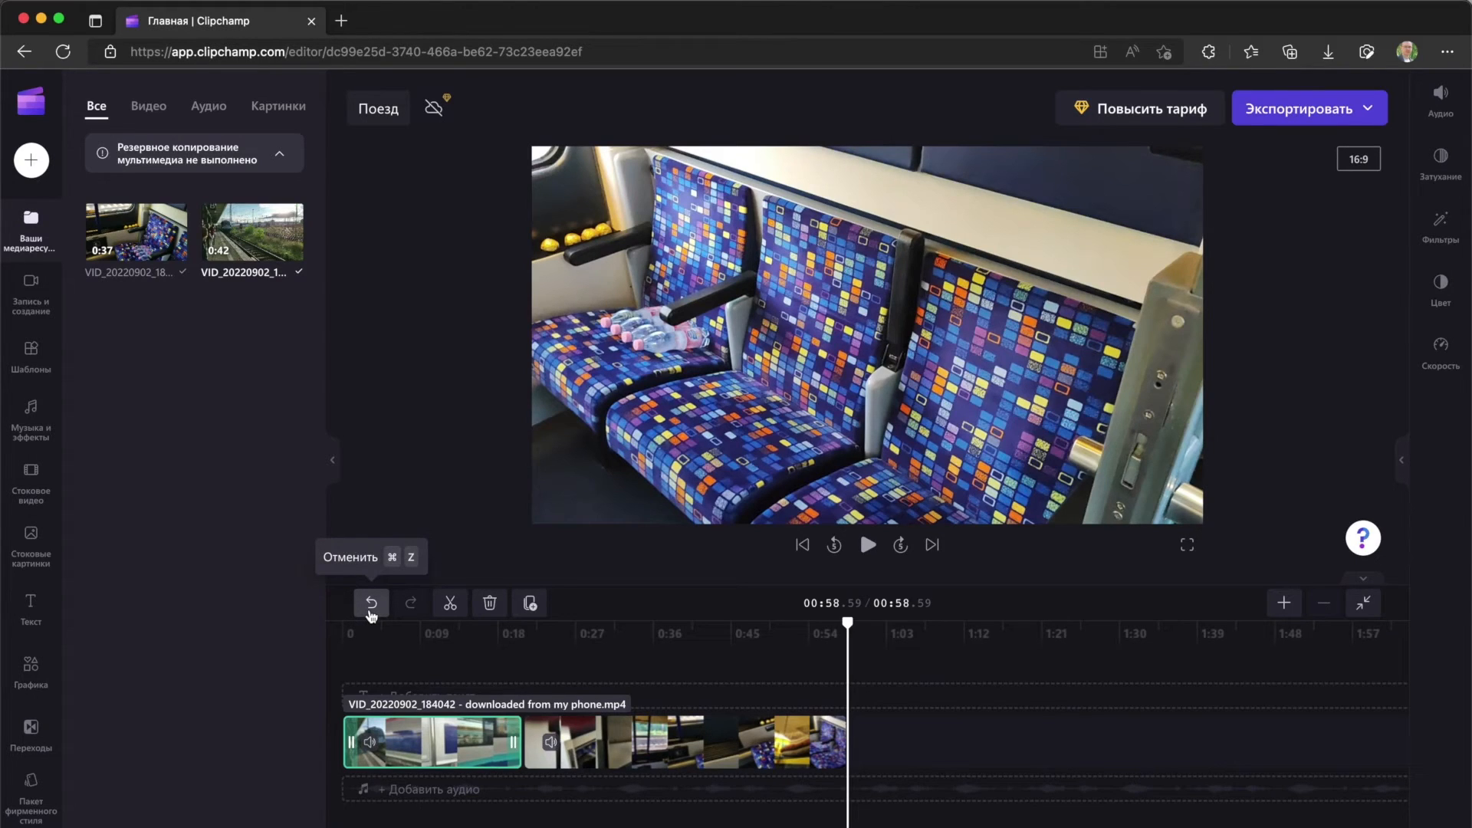
# Undo the clip moves and the deletion of the platform clip's first part
pyautogui.click(370, 612)
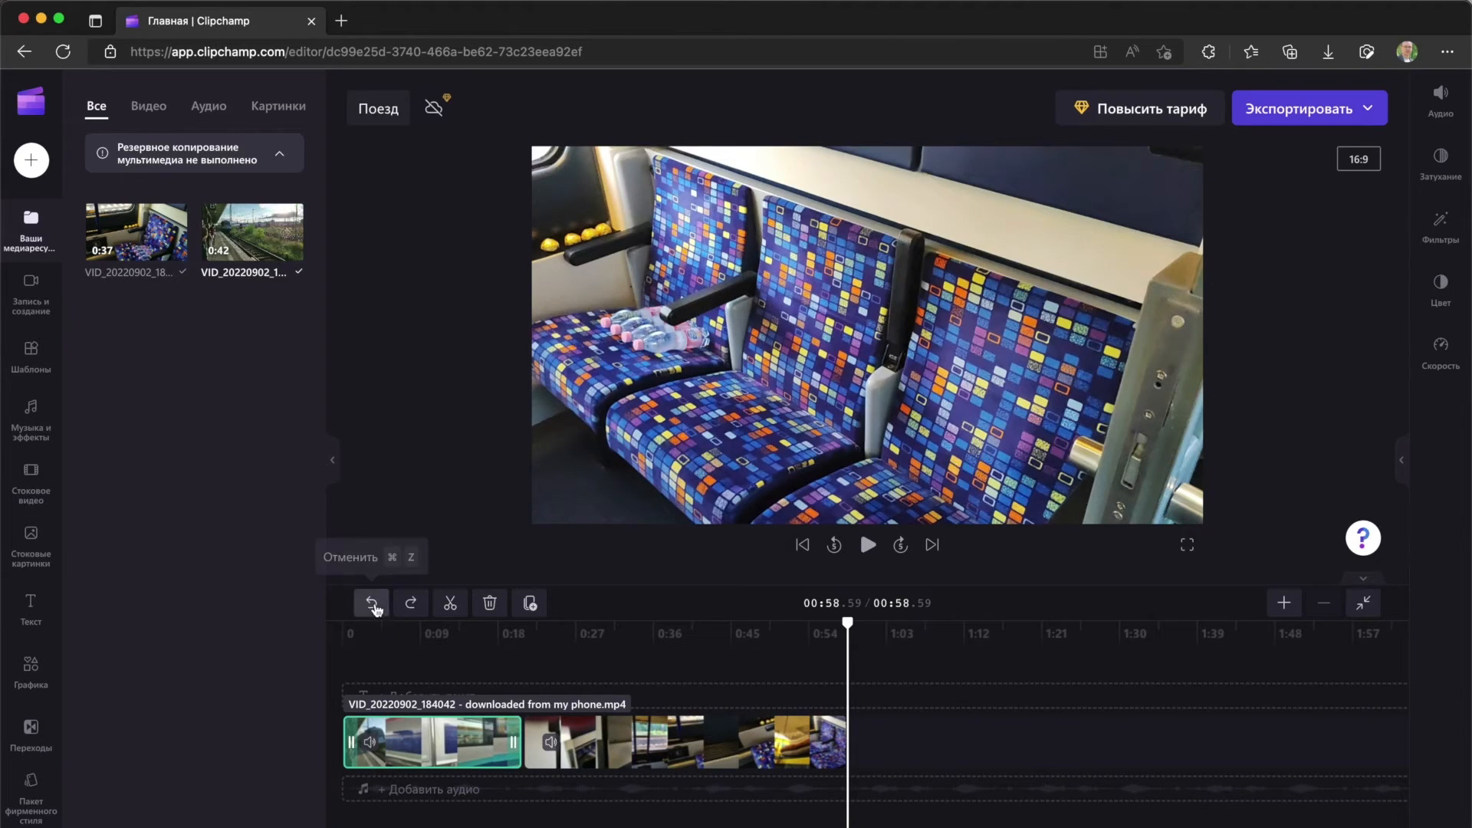
pyautogui.click(371, 606)
pyautogui.click(371, 608)
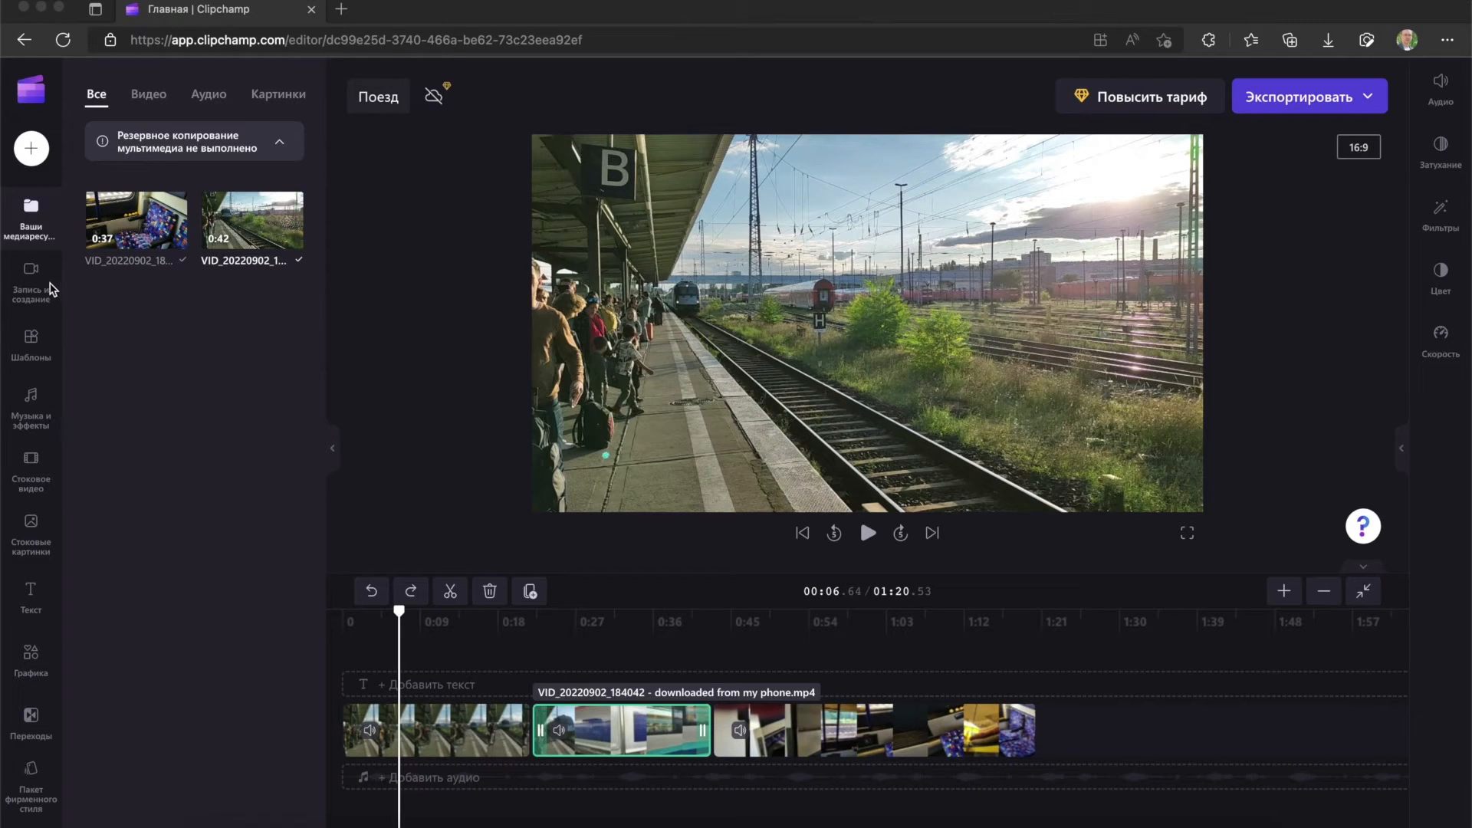
# Open text-to-speech, look over the voice and tone choices, and enter the text "Привет и подписывайся на Ютуб-канал "Совет Эксперта"!"
pyautogui.click(34, 290)
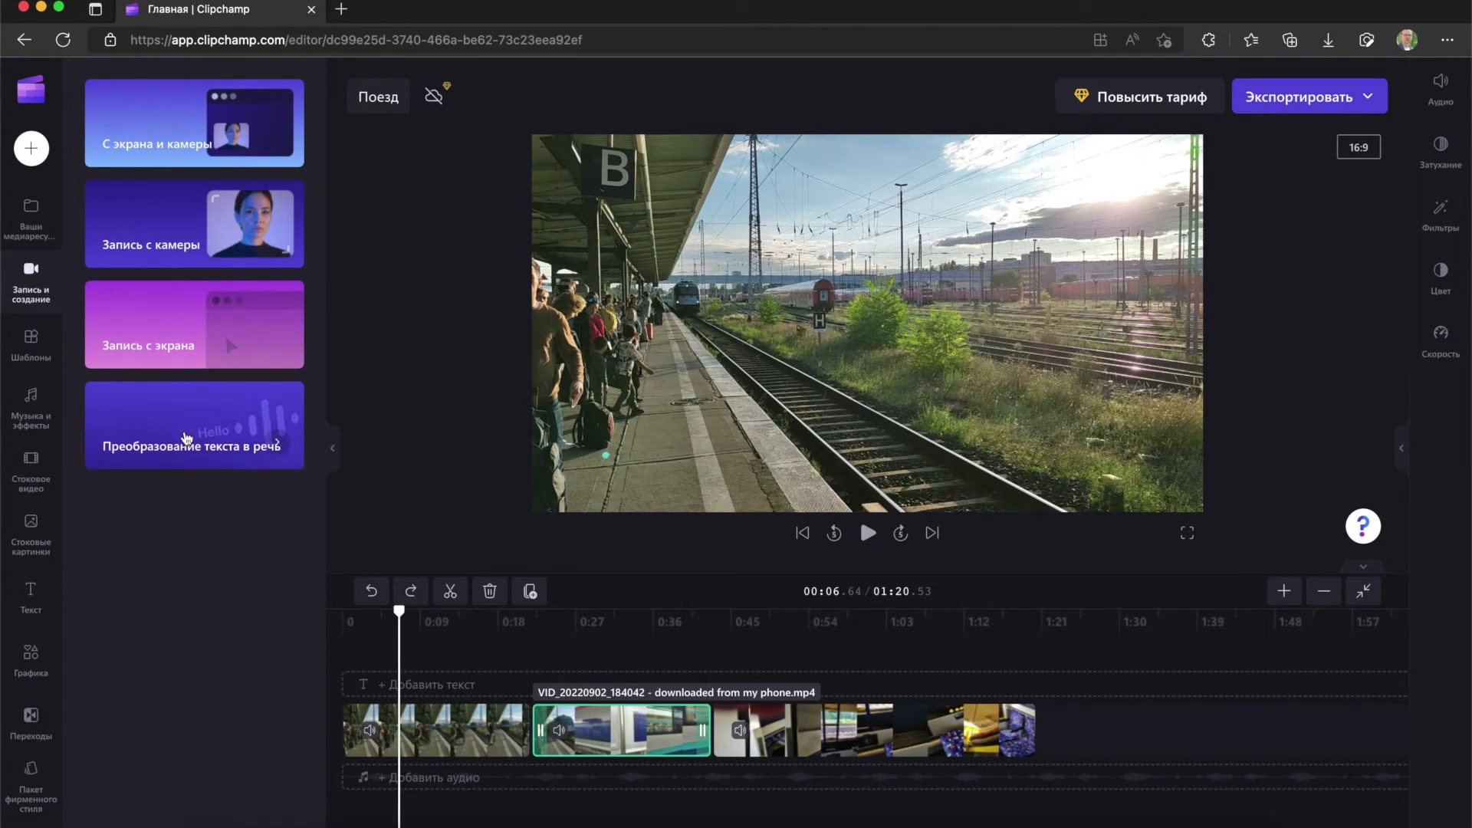
pyautogui.click(186, 427)
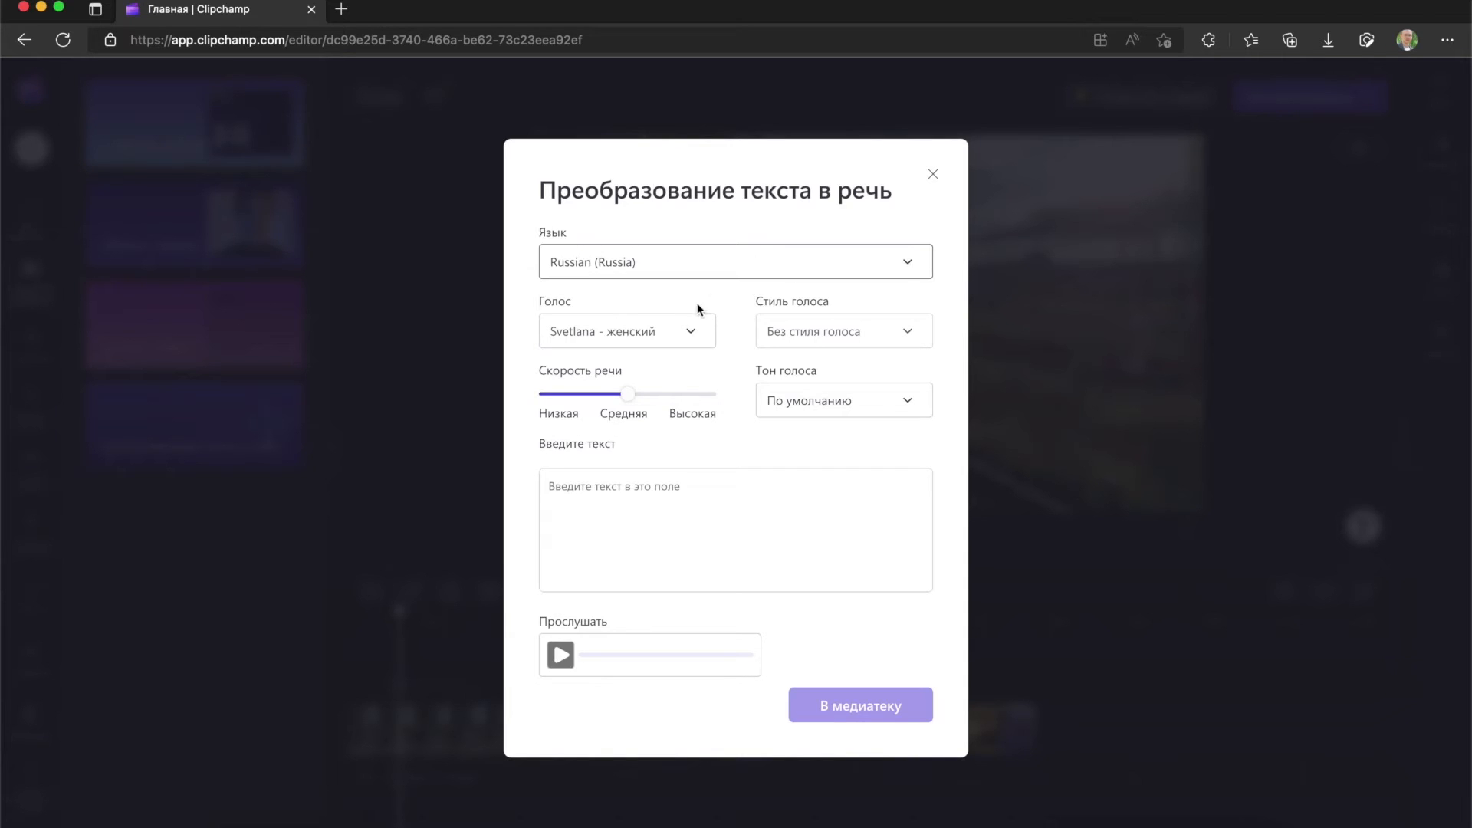
pyautogui.click(685, 333)
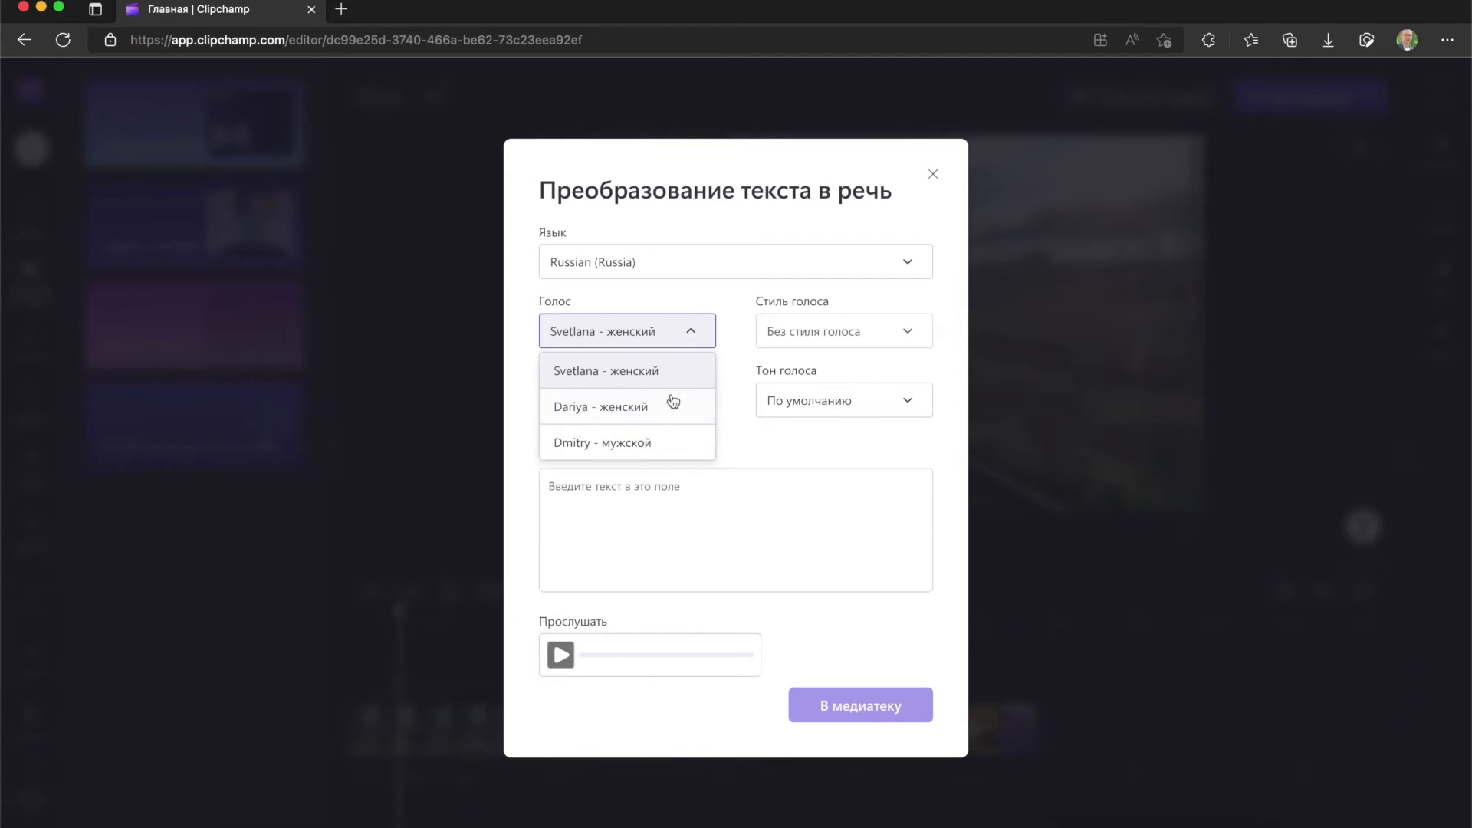
pyautogui.click(904, 405)
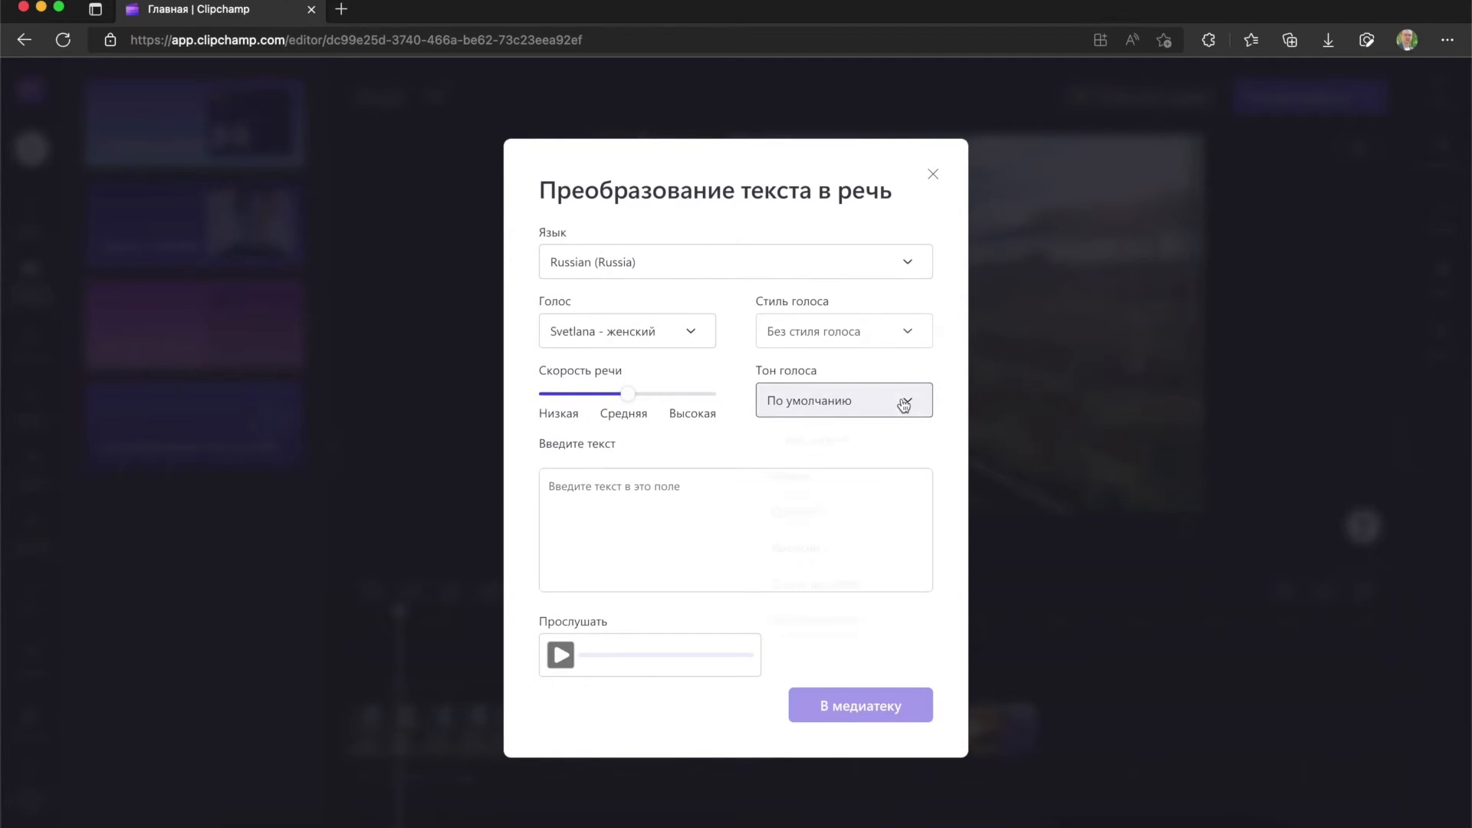
pyautogui.click(700, 495)
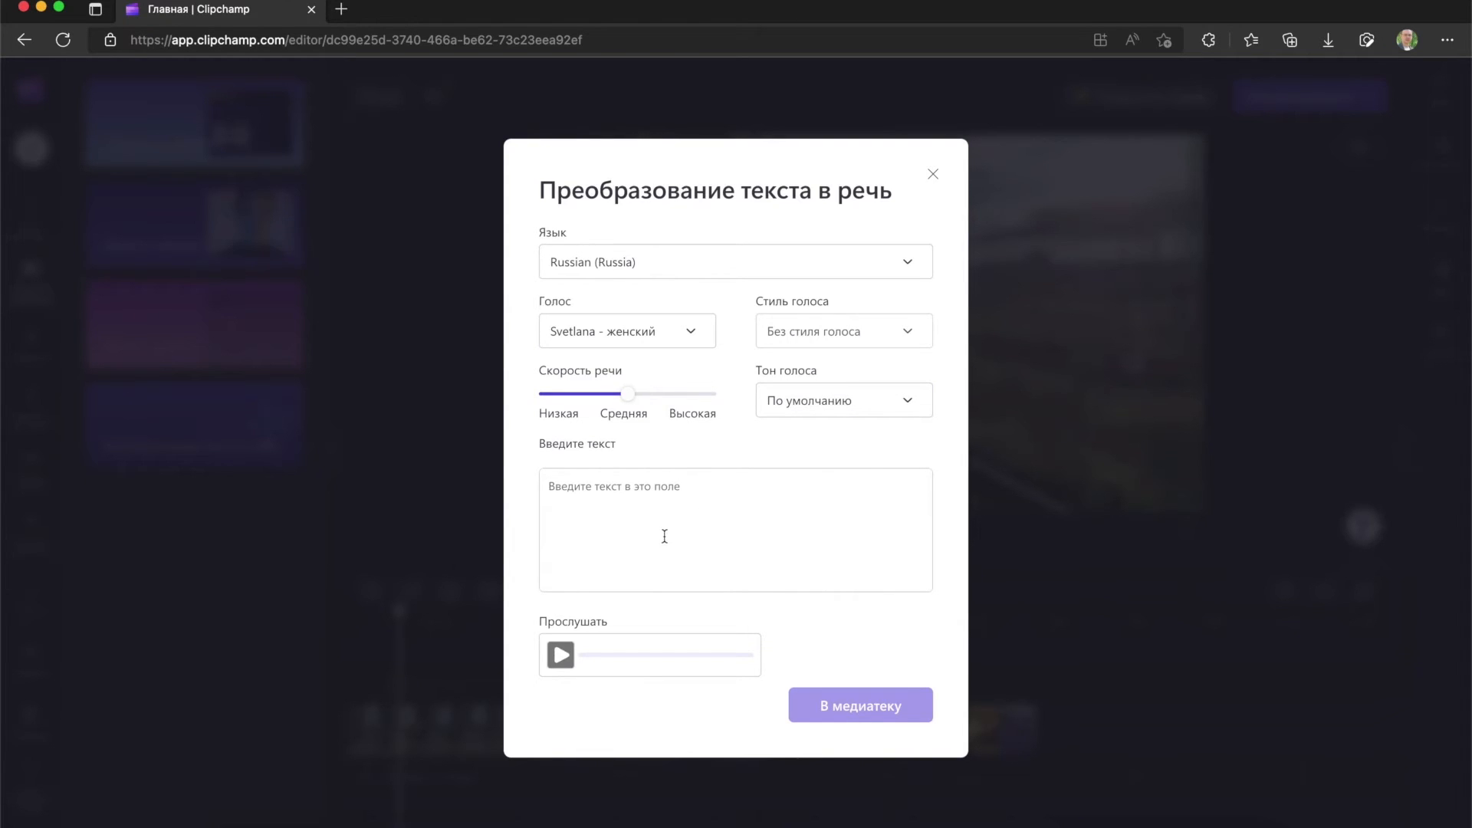
pyautogui.write('Привет и подписывайся на Ютуб-канал "Совет Эксперта"!')
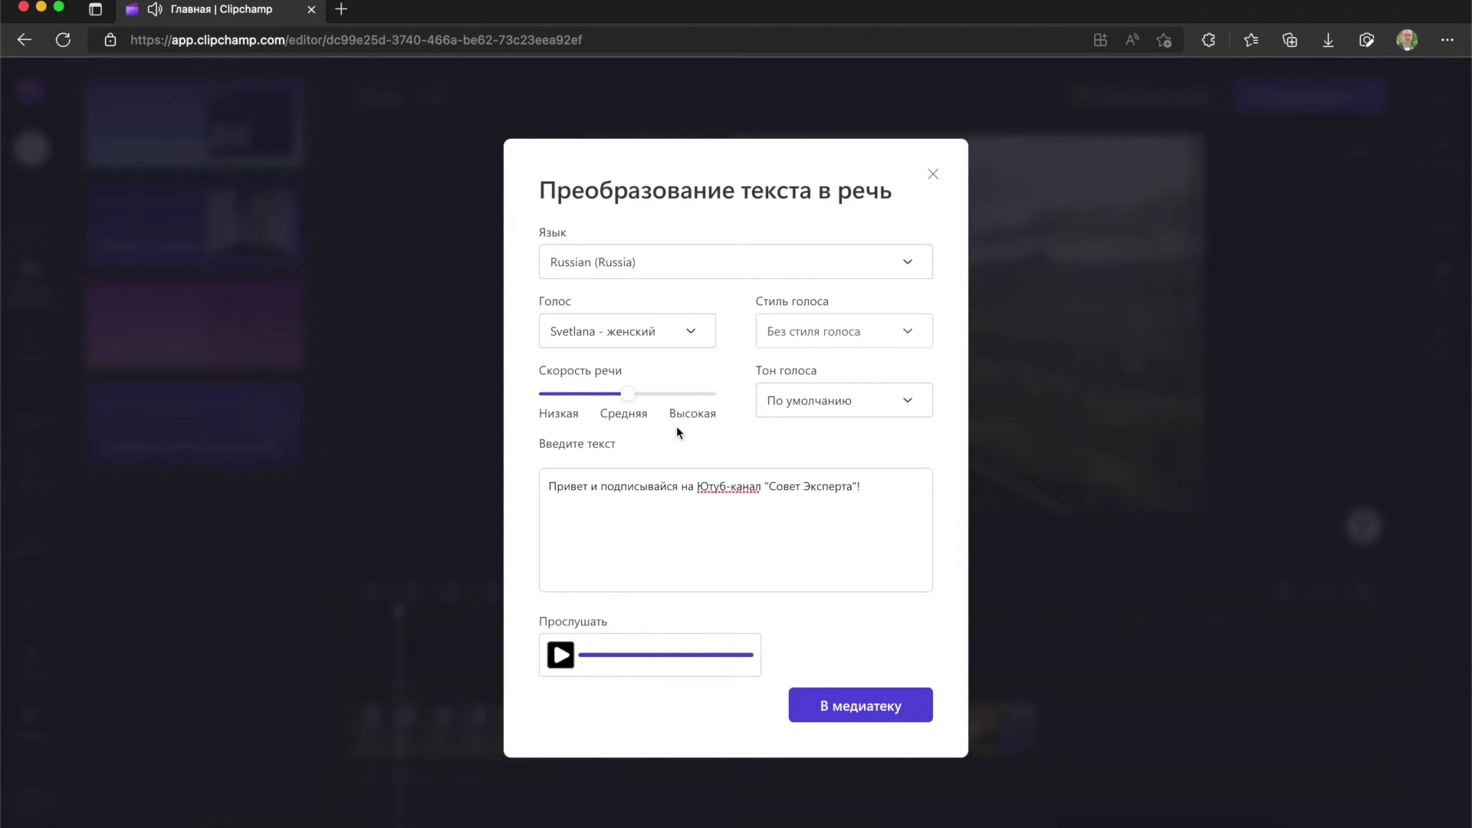
# Set the speech voice to Dmitry - мужской, listen to the preview, and save the voiceover to the media library
pyautogui.click(687, 338)
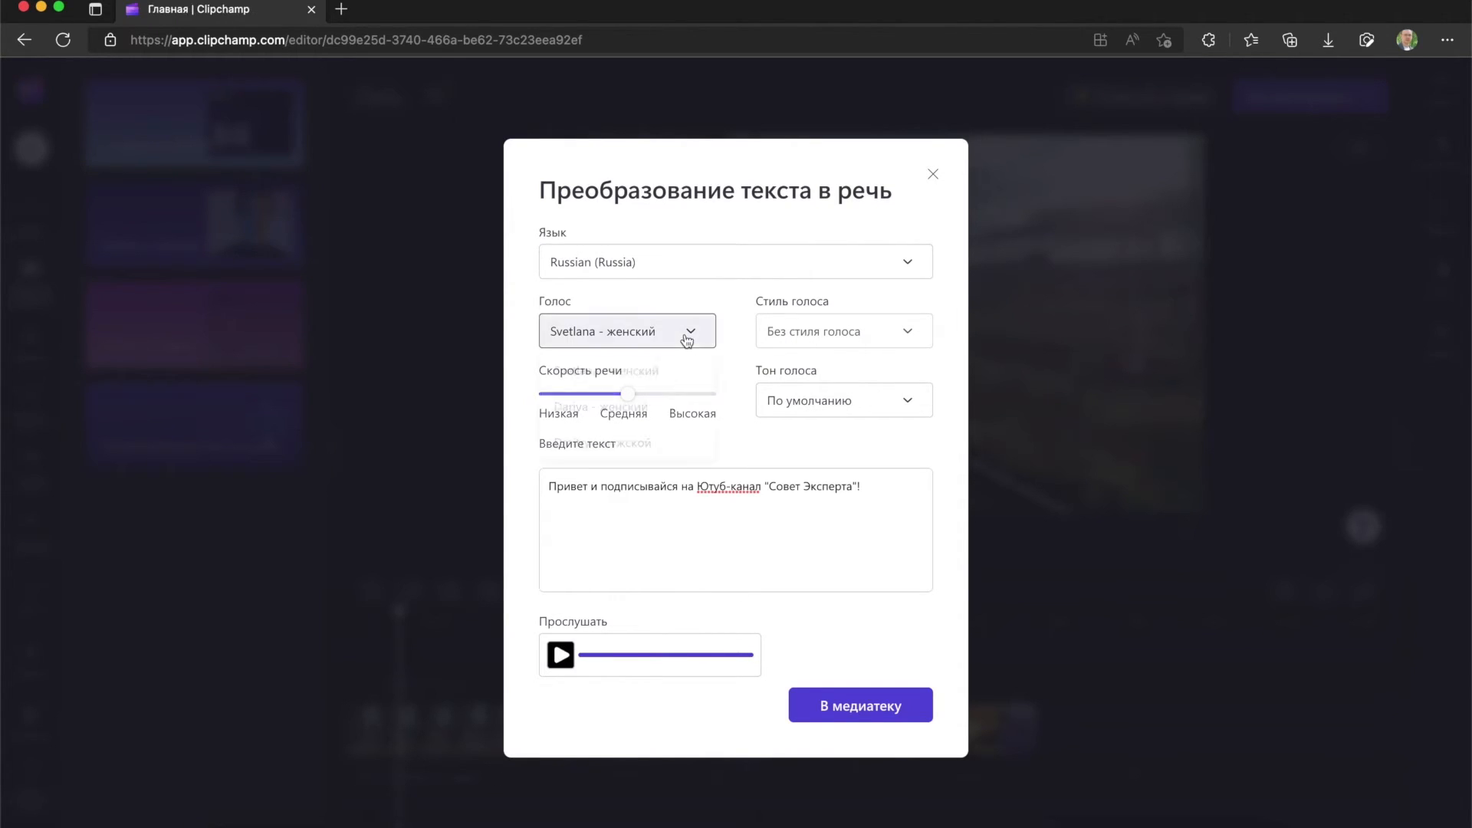
pyautogui.click(641, 452)
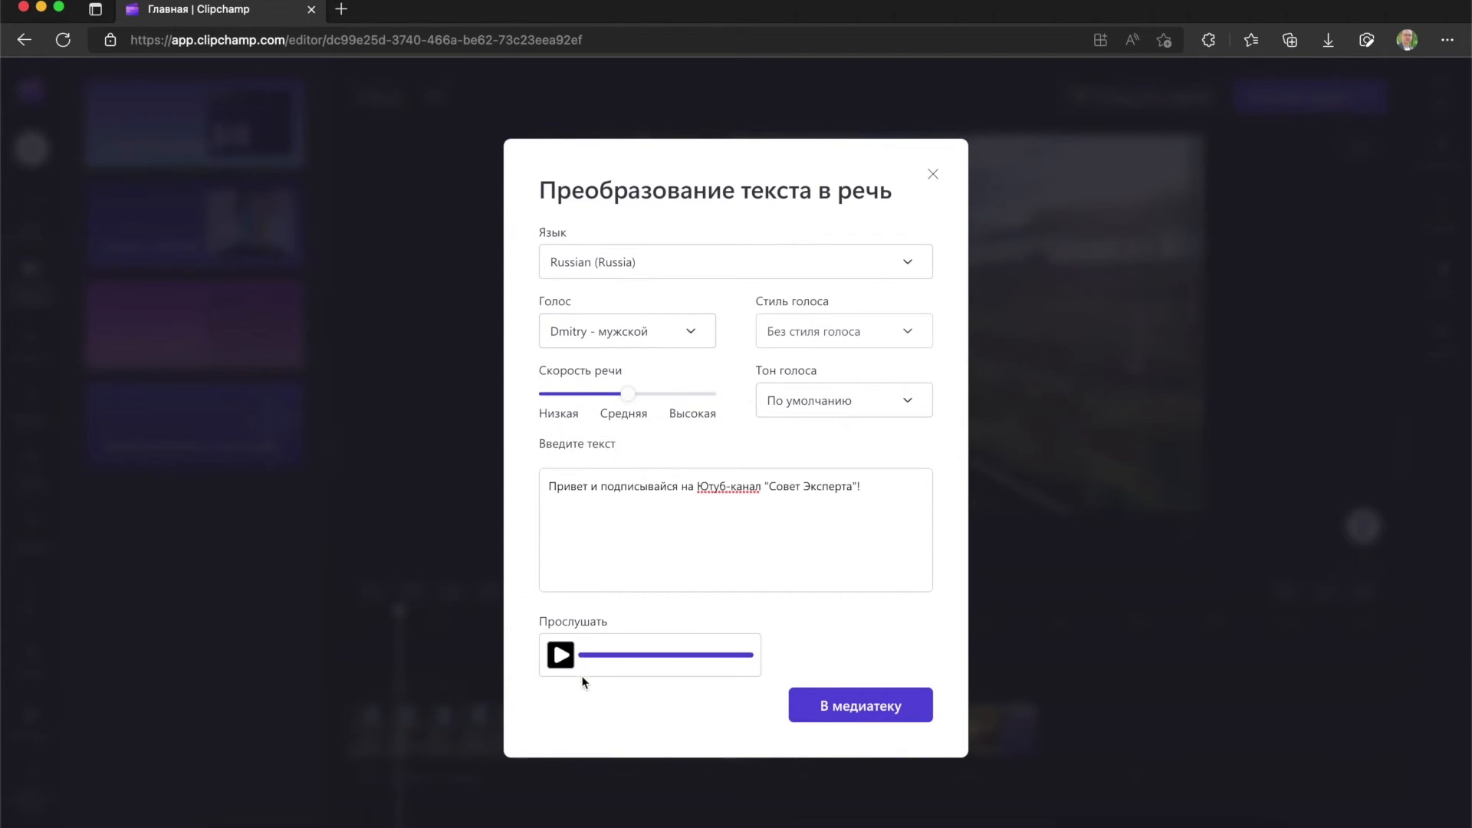
pyautogui.click(560, 655)
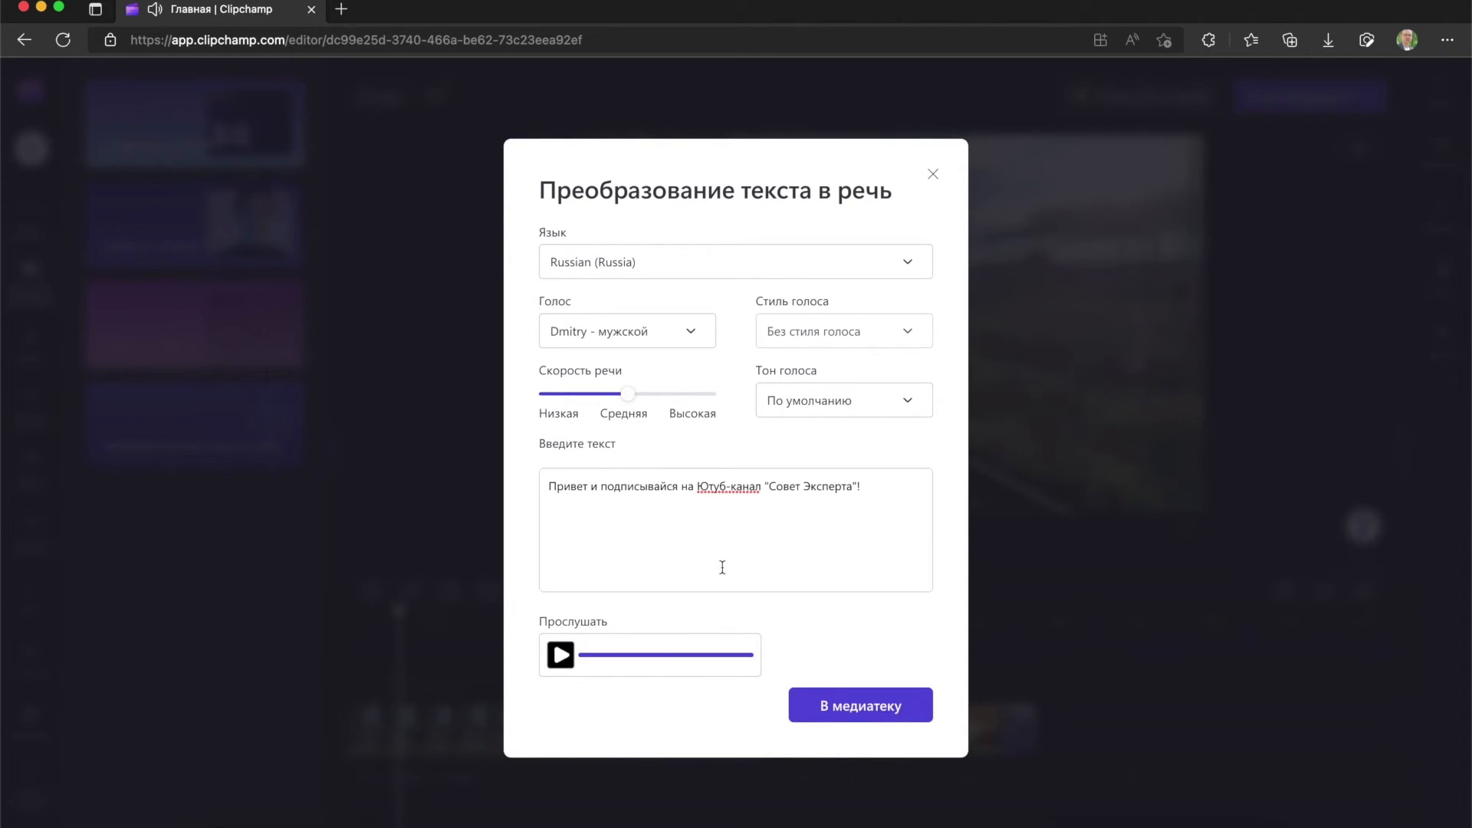
pyautogui.click(832, 717)
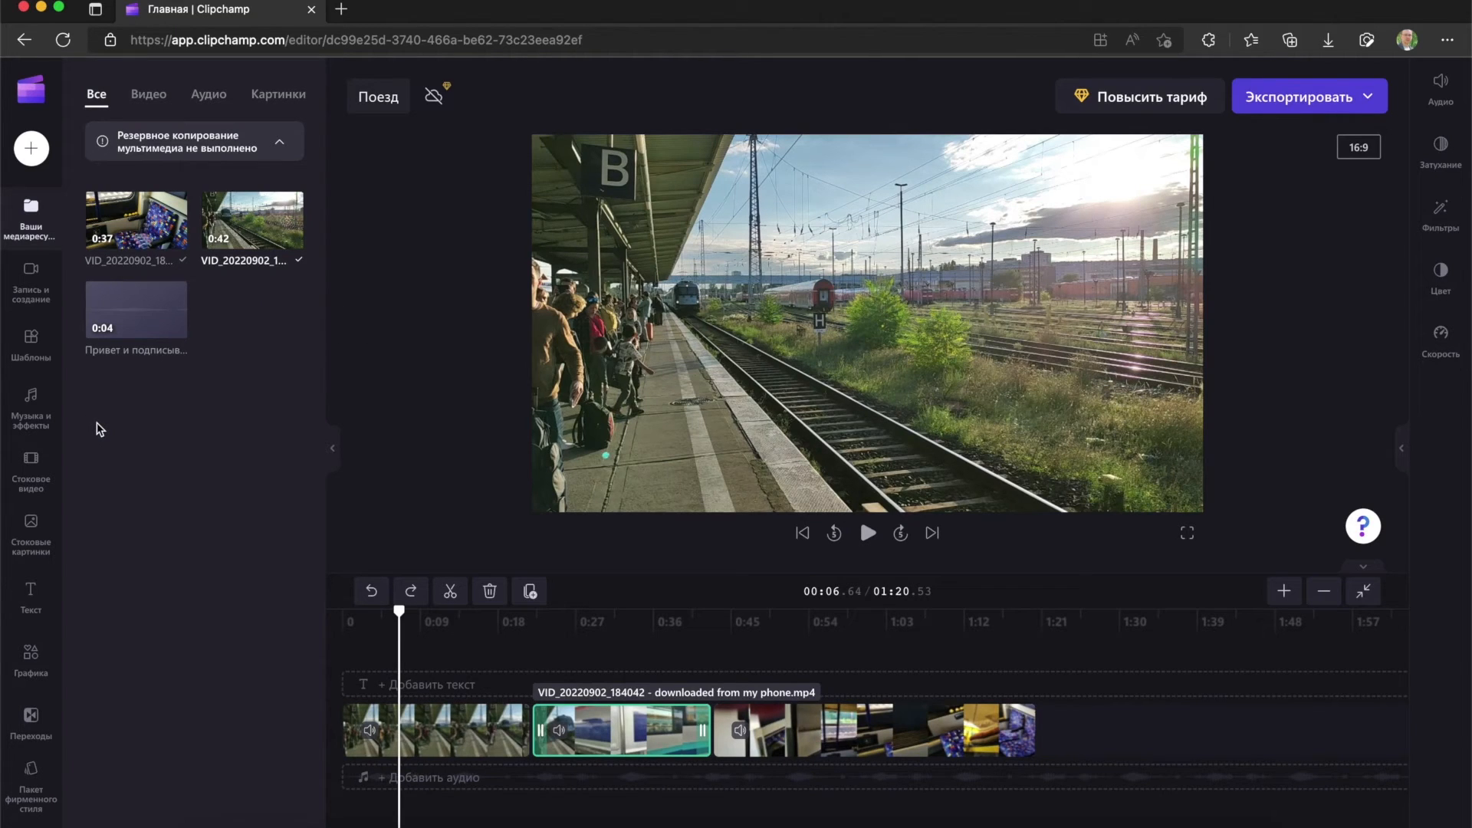
# Place the generated voiceover on the audio track at the start of the timeline and play it from the beginning
pyautogui.moveTo(121, 315)
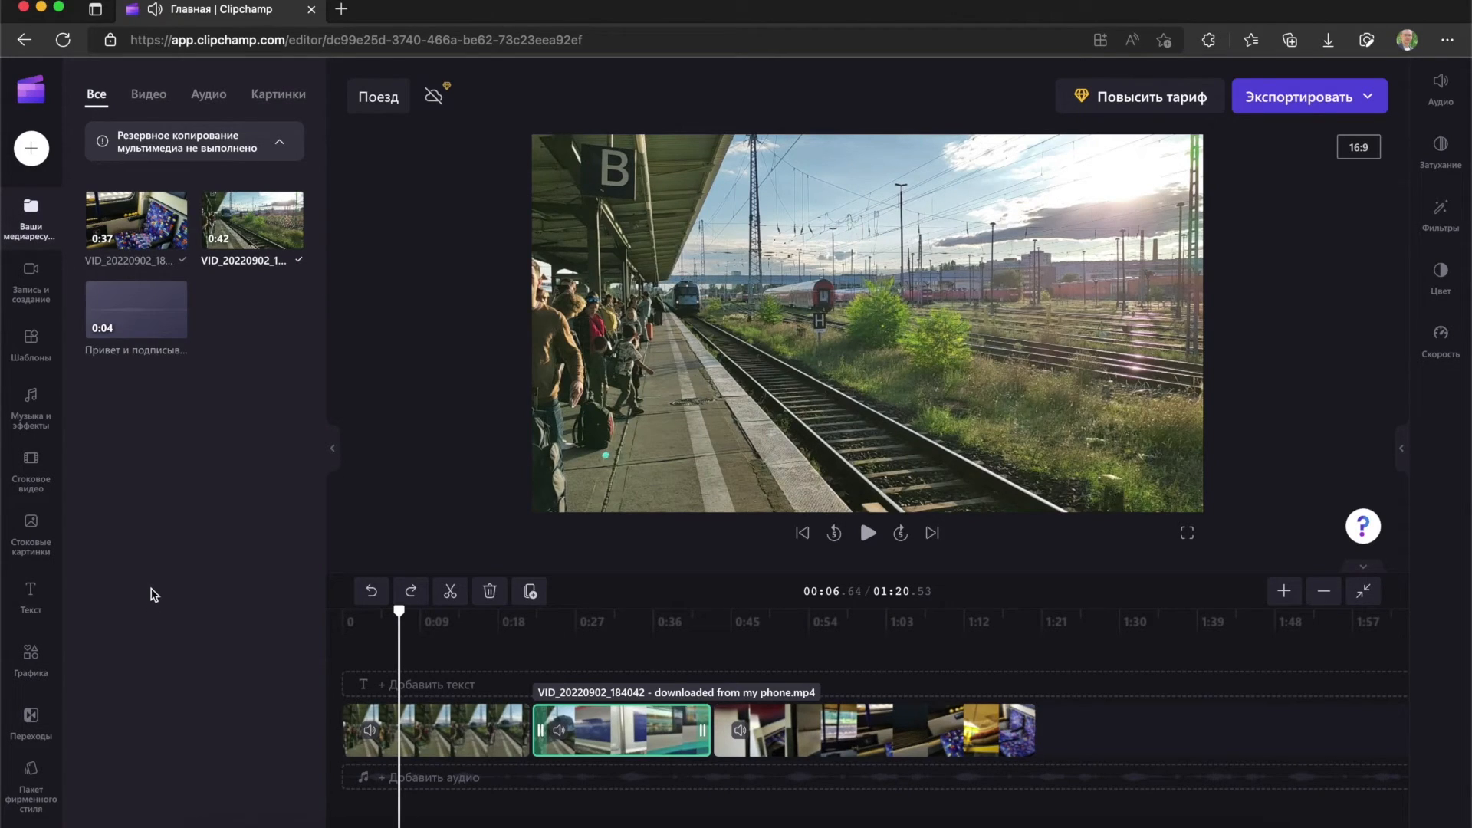
pyautogui.moveTo(135, 311); pyautogui.dragTo(355, 800)
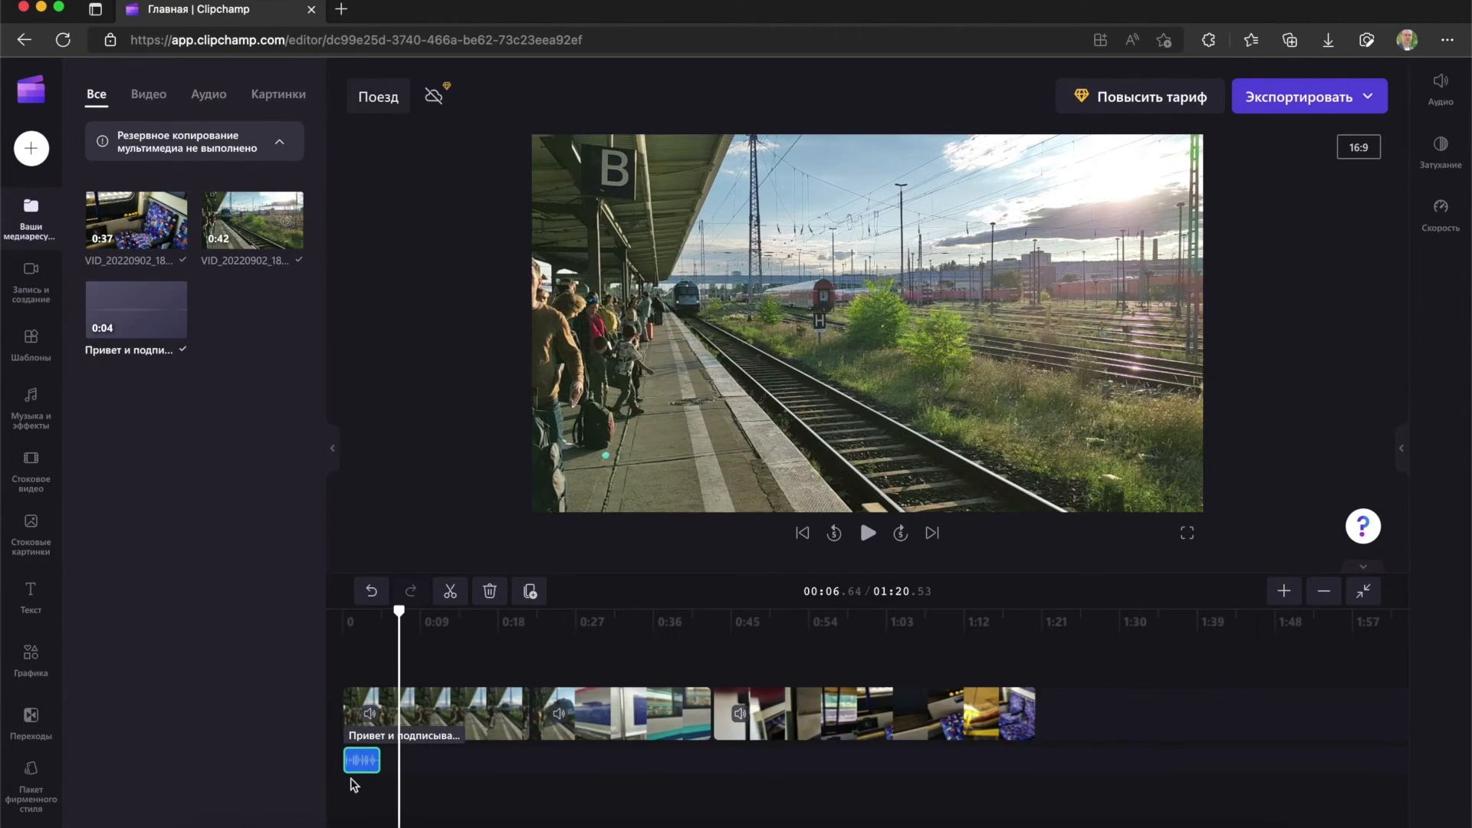
pyautogui.moveTo(399, 611); pyautogui.dragTo(319, 608)
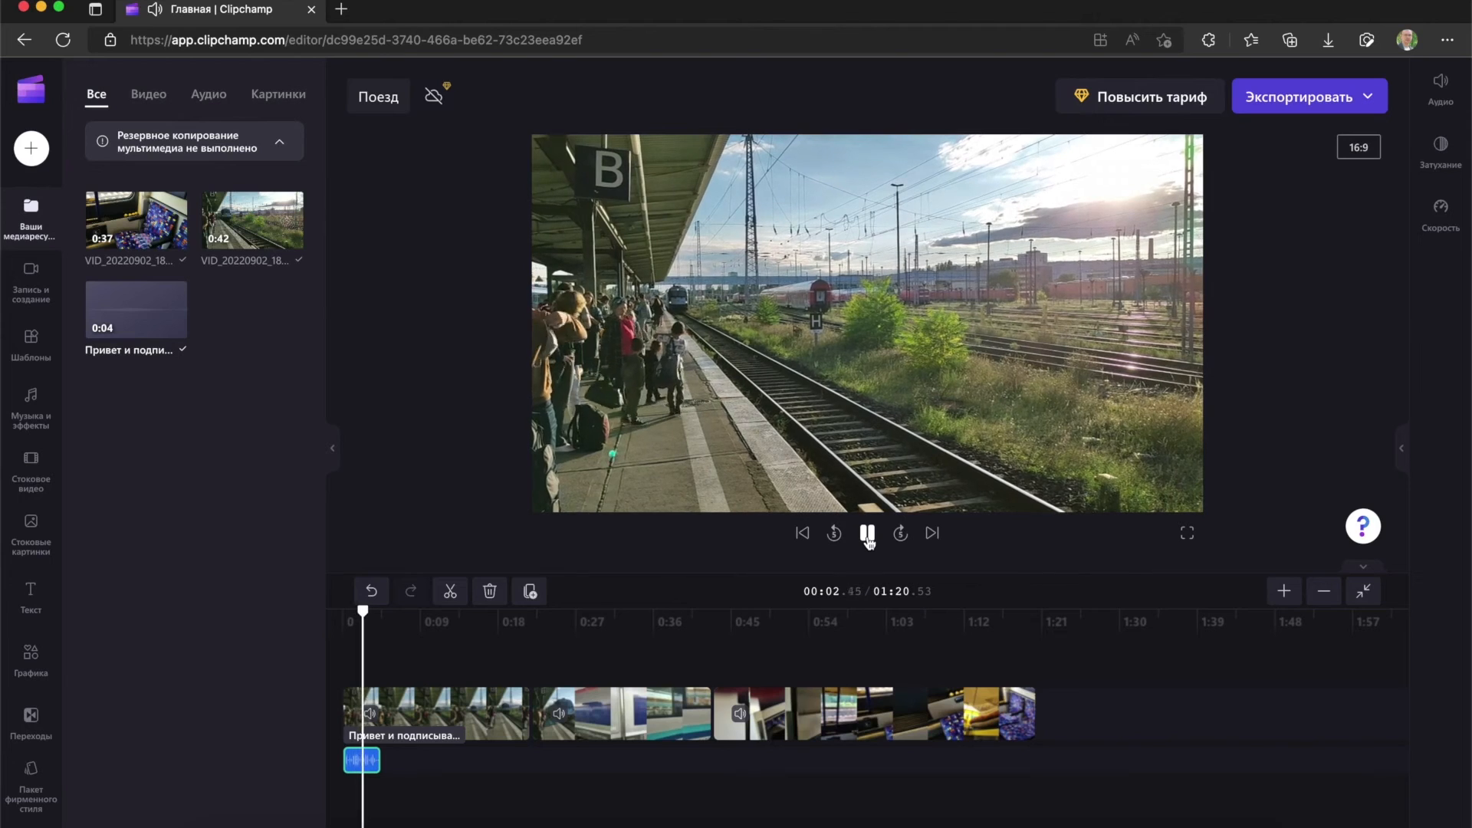
pyautogui.click(867, 533)
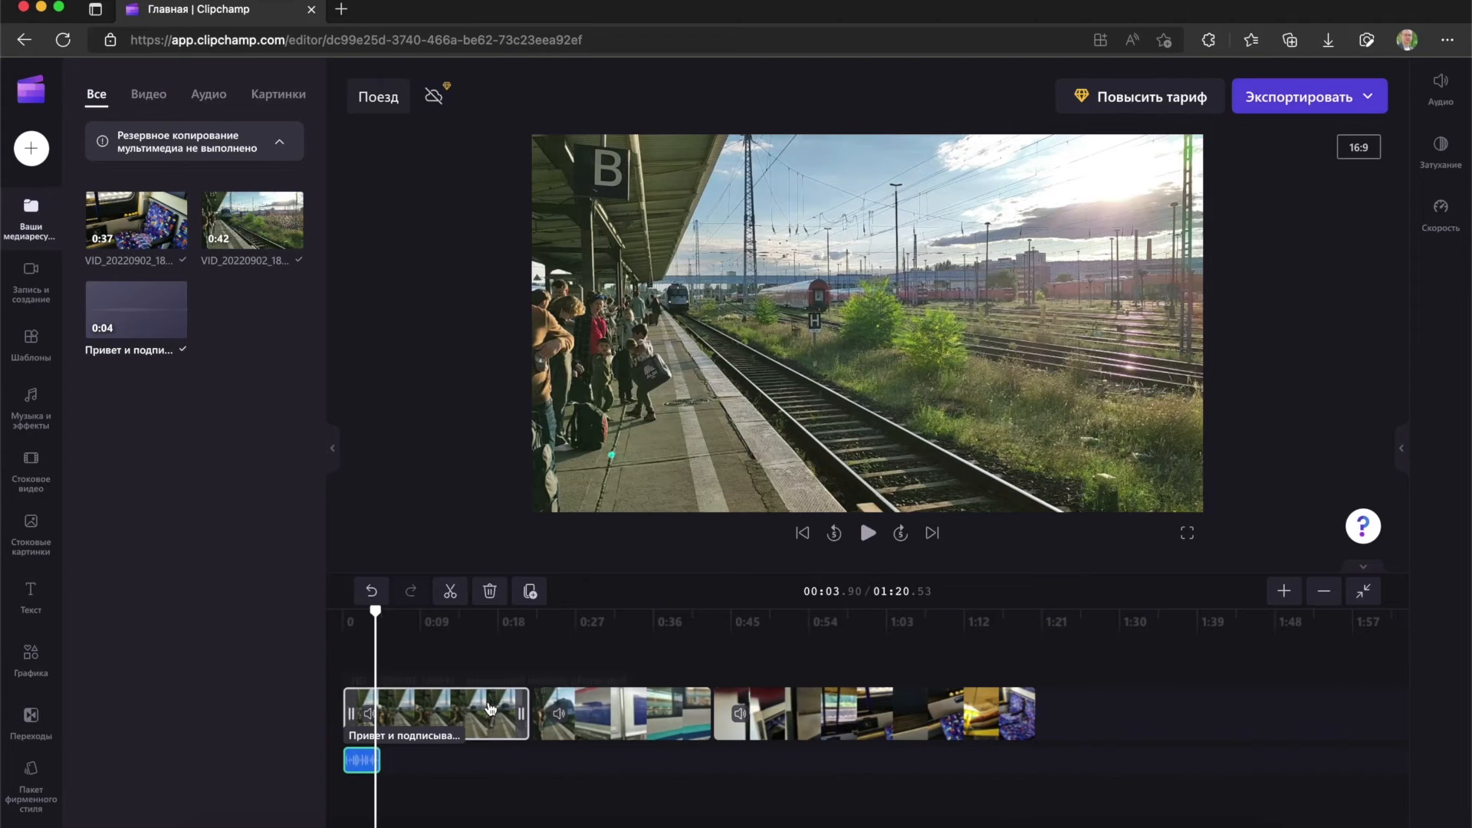
# Lower the volume of the first platform clip to 22%
pyautogui.click(491, 708)
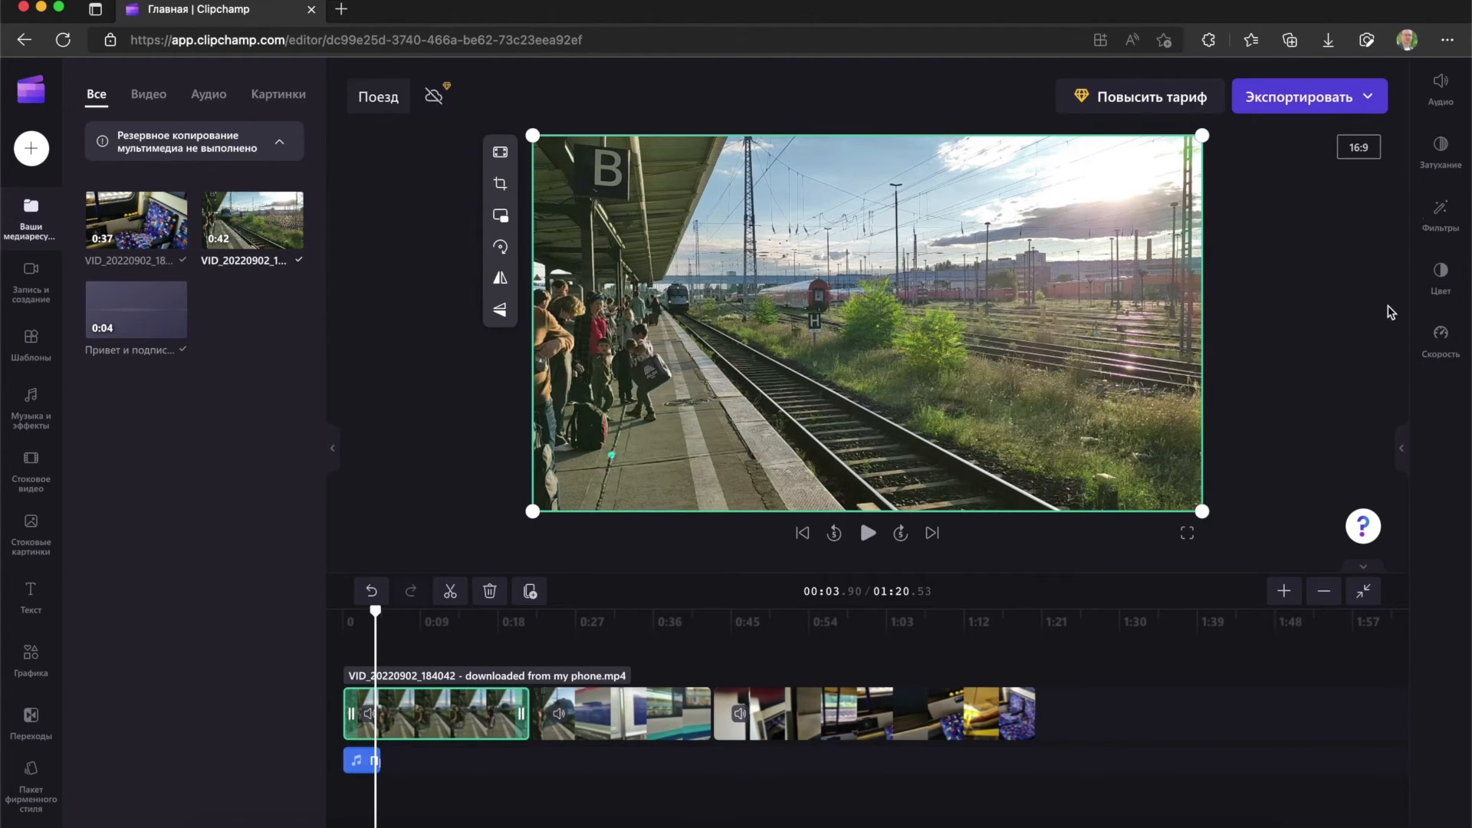
pyautogui.click(1443, 82)
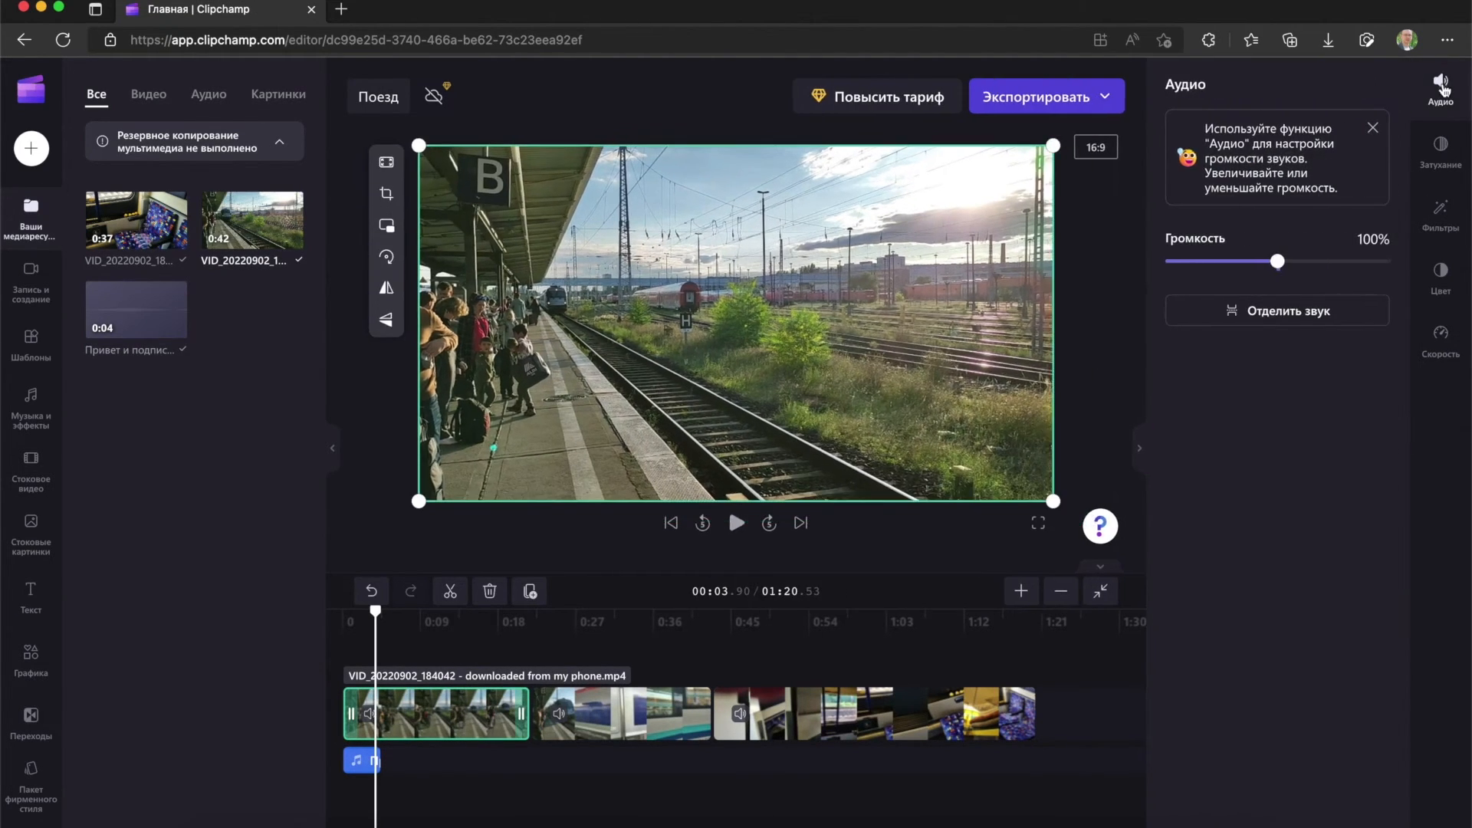
pyautogui.moveTo(1278, 263); pyautogui.dragTo(1190, 263)
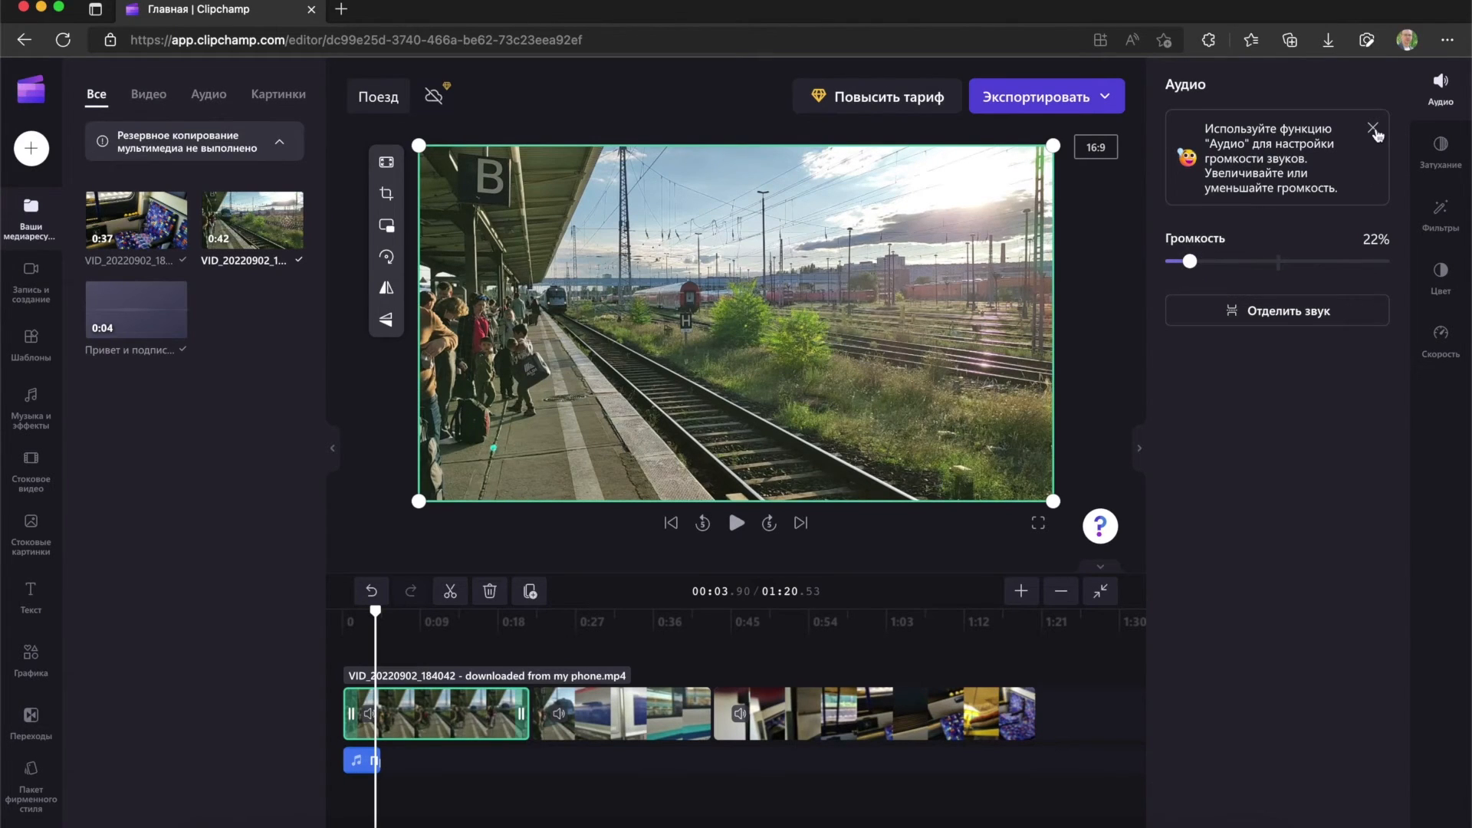
pyautogui.click(1437, 86)
# Play the video from the beginning to check the voiceover against the first clip's sound
pyautogui.click(348, 613)
pyautogui.moveTo(347, 613); pyautogui.dragTo(341, 613)
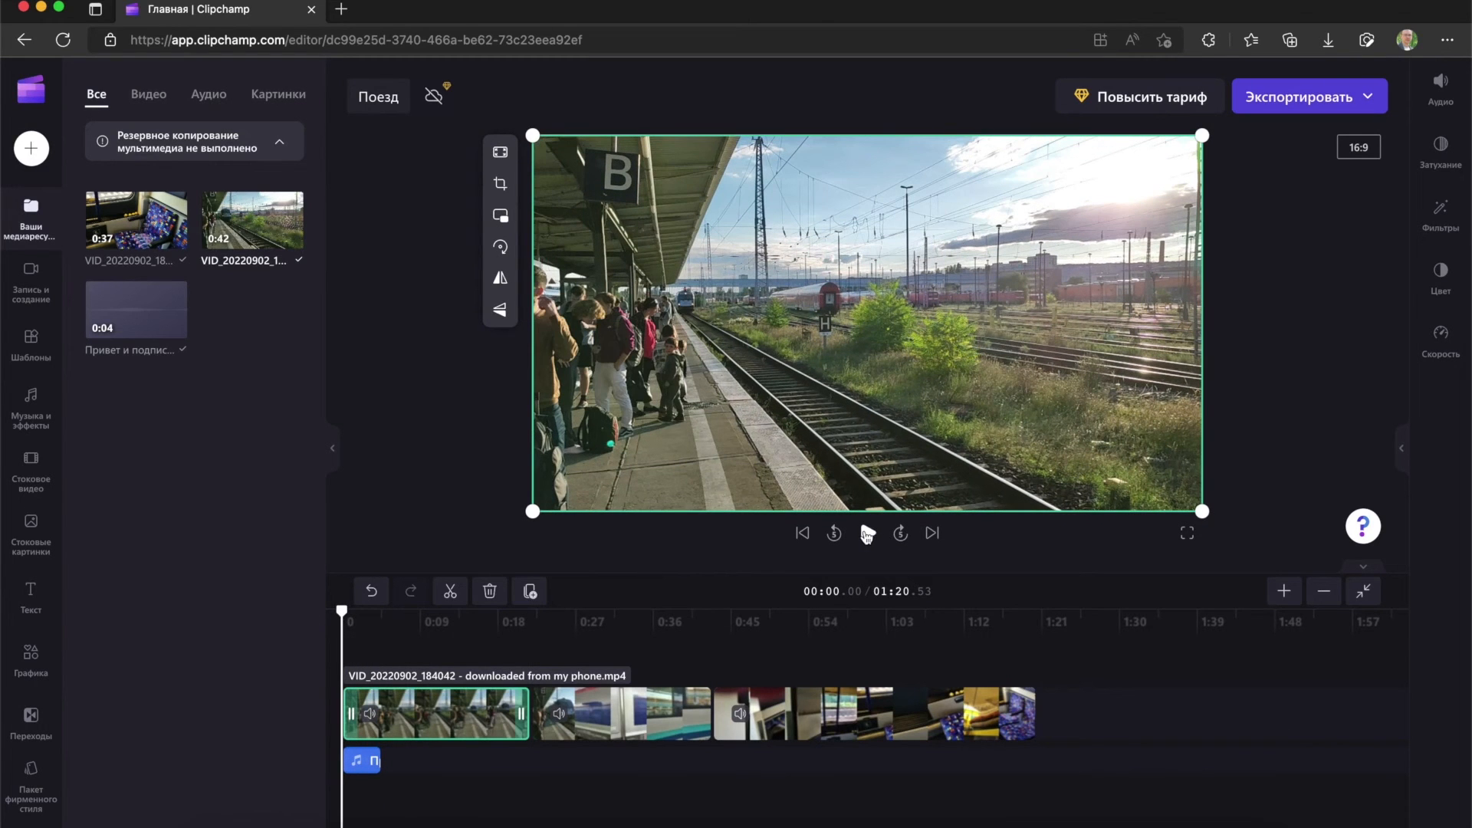
pyautogui.click(868, 535)
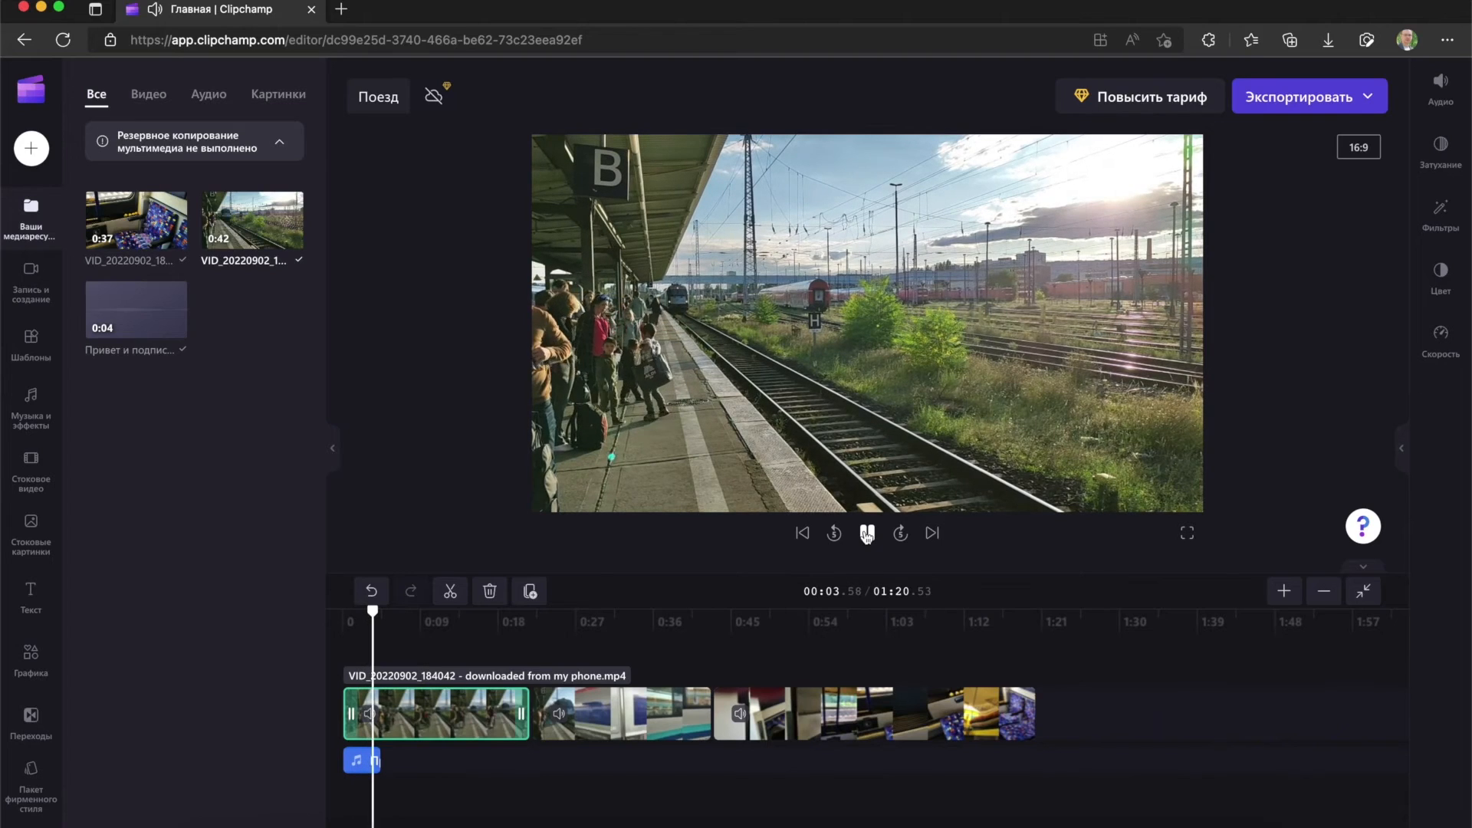
pyautogui.click(867, 534)
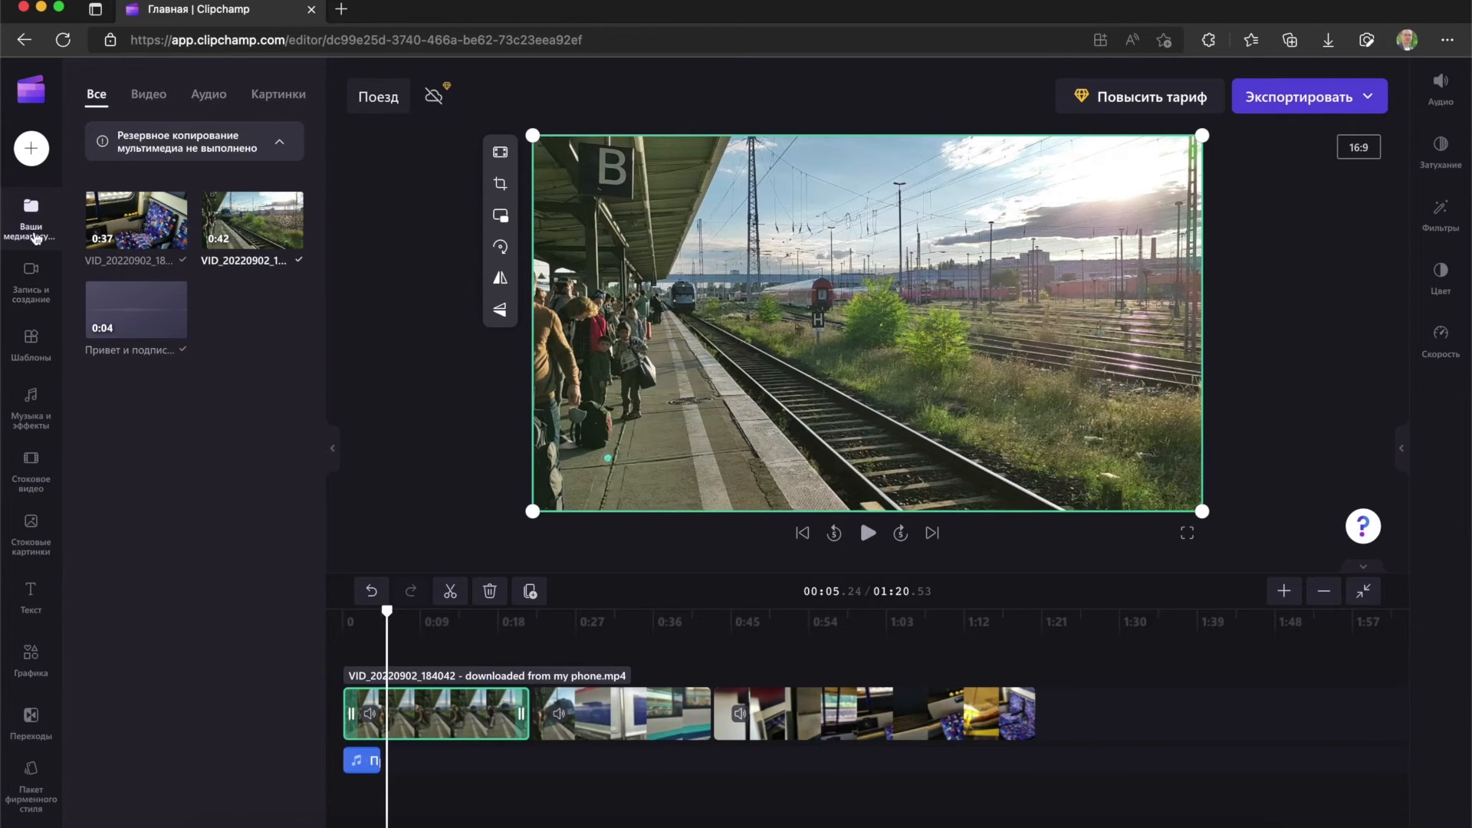
# Open the YouTube category of the video templates
pyautogui.click(29, 359)
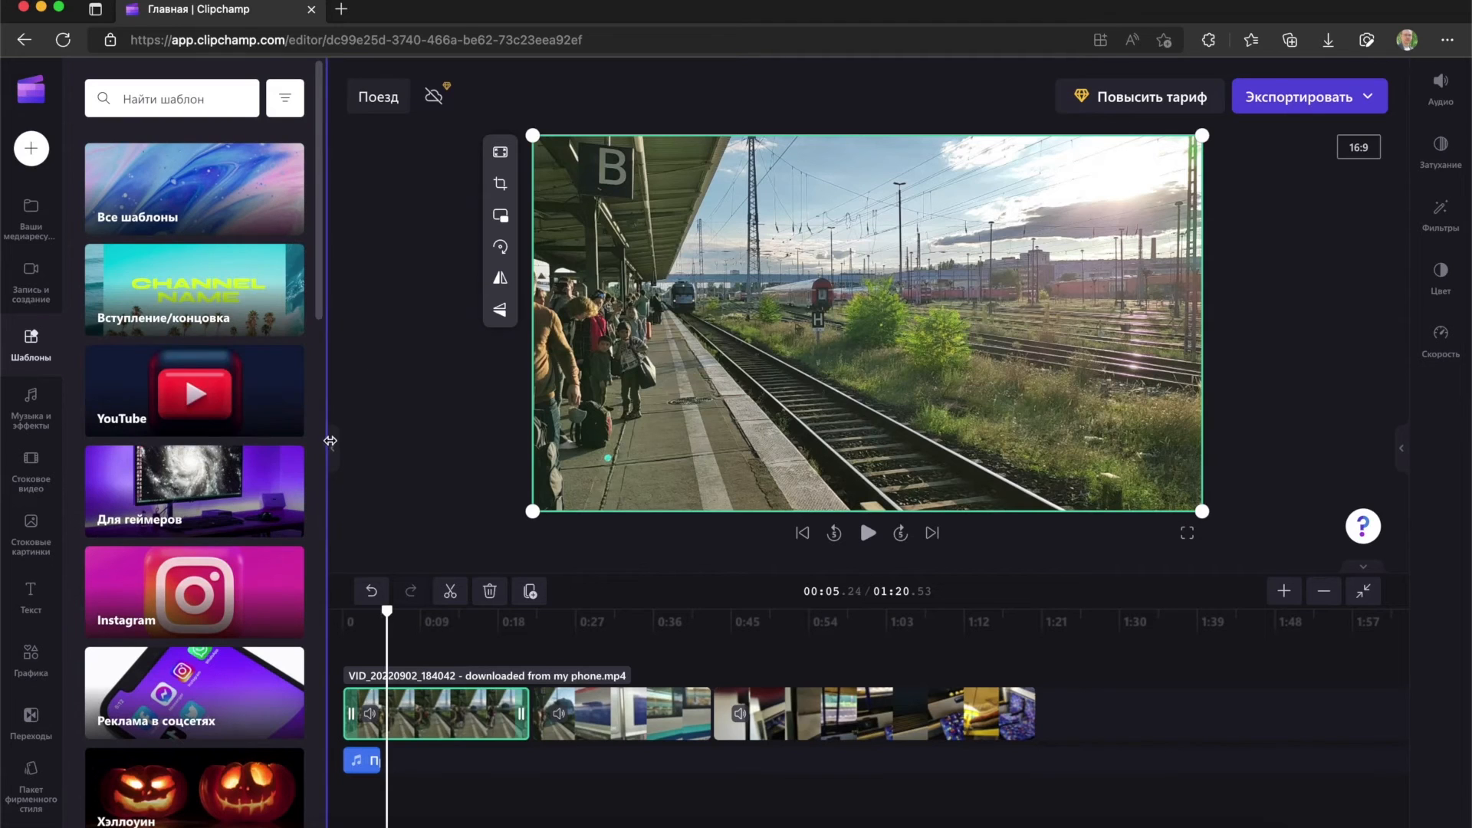
pyautogui.click(192, 377)
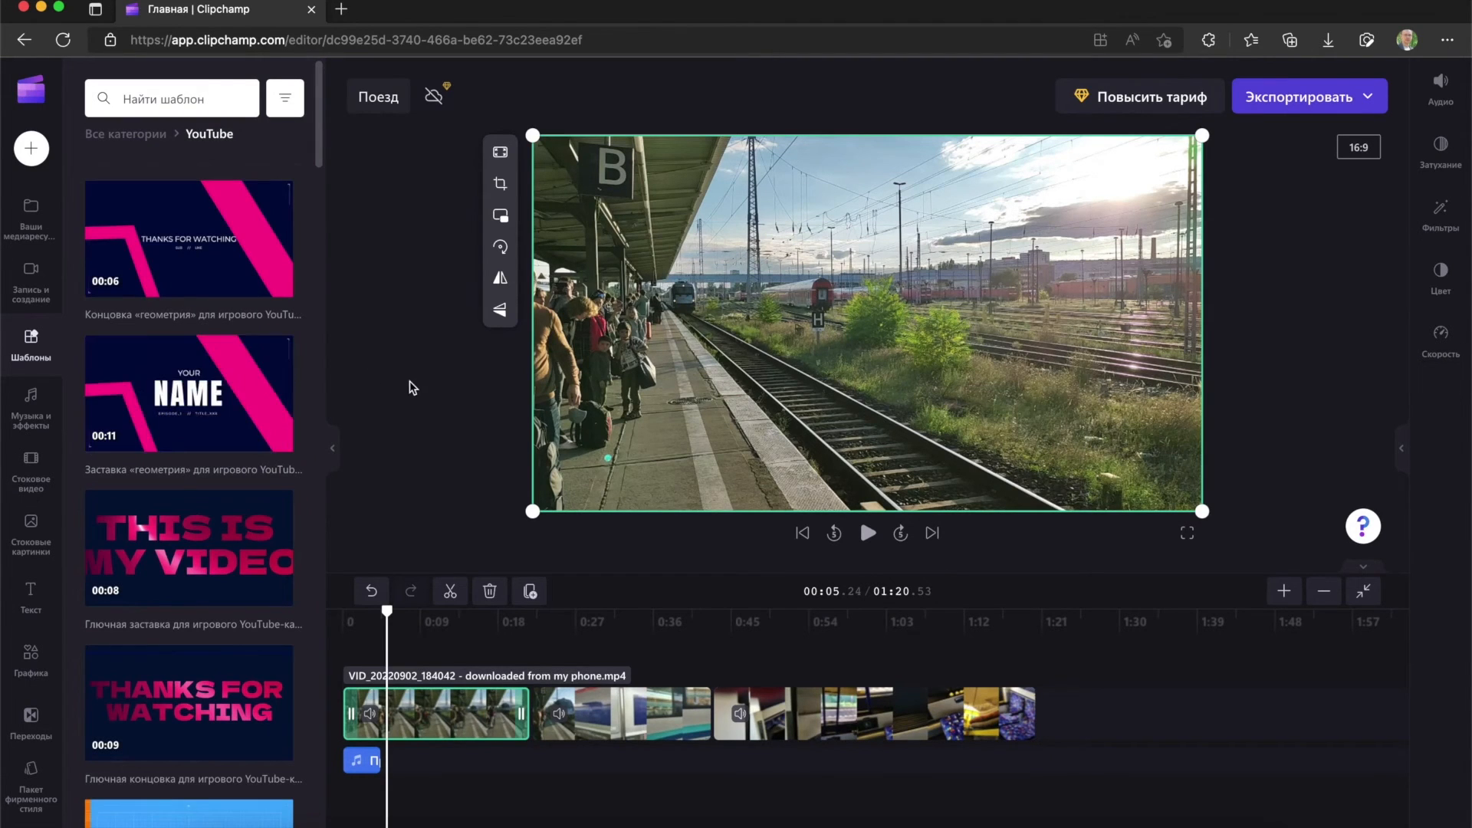
# Browse the YouTube templates, the music and effects library, the stock videos and the stock images
pyautogui.scroll(-3, 203, 428)
pyautogui.scroll(3, 204, 431)
pyautogui.click(33, 395)
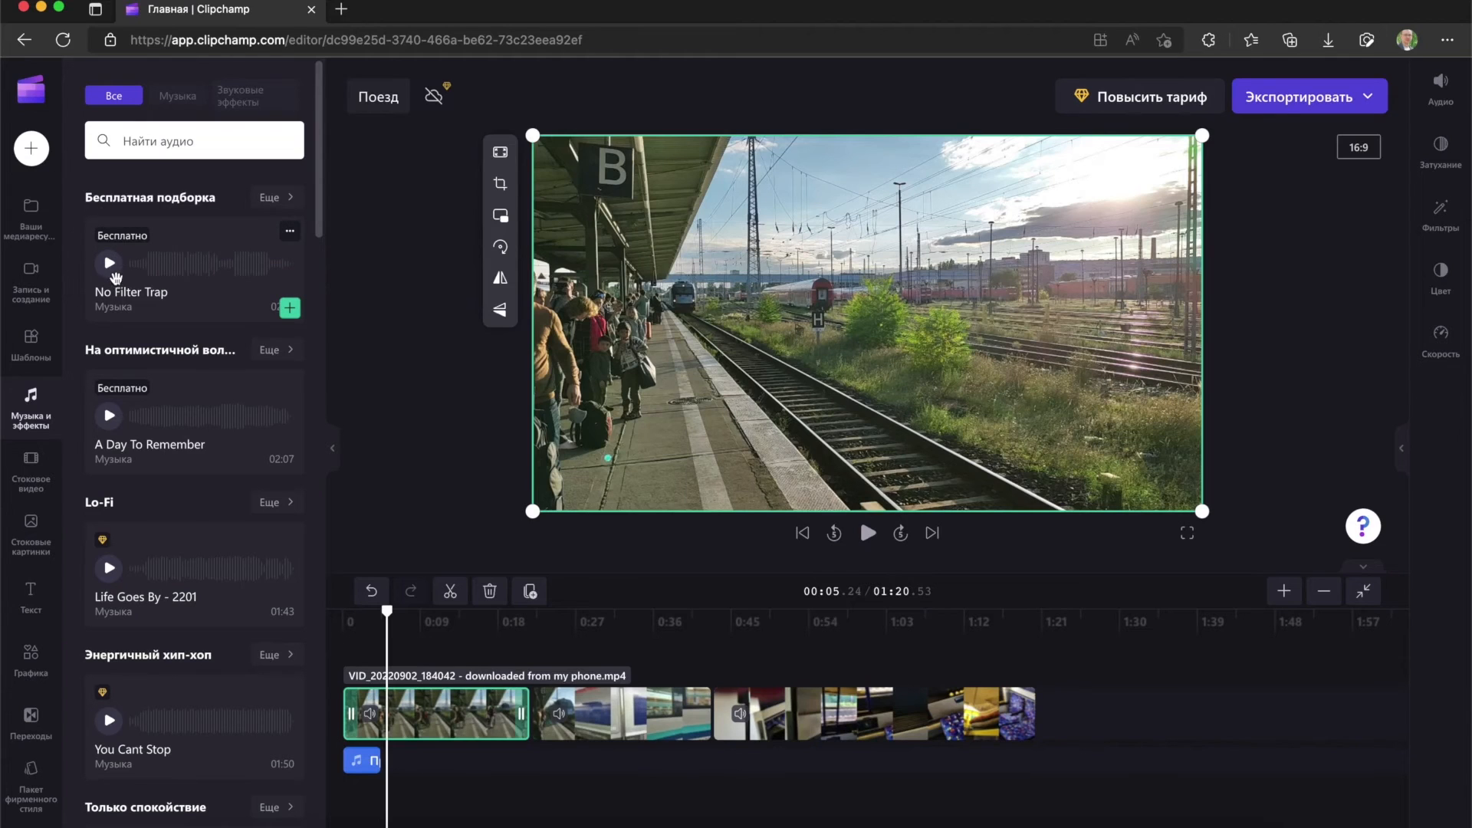
pyautogui.moveTo(131, 245)
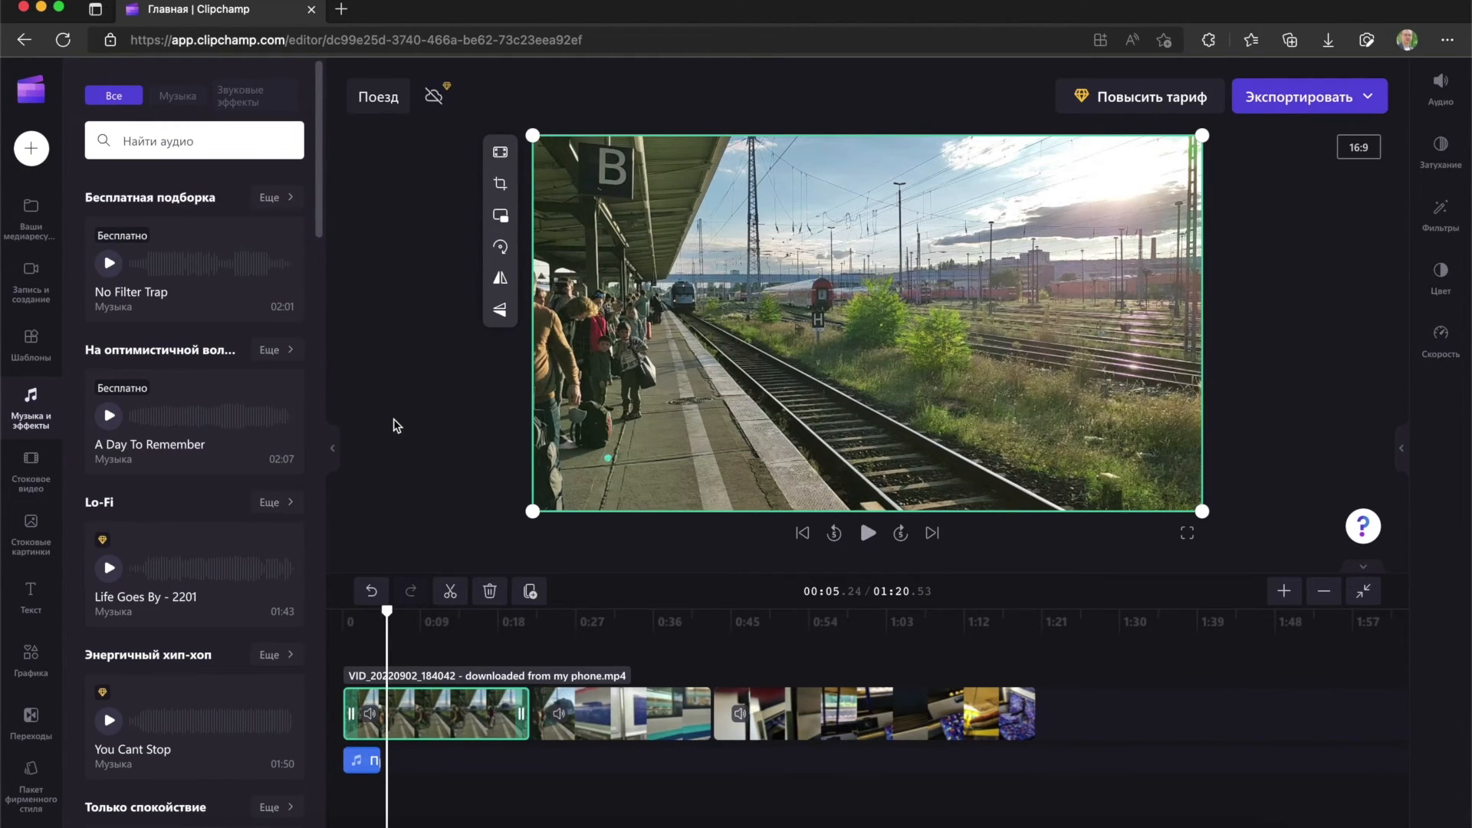
pyautogui.moveTo(100, 549)
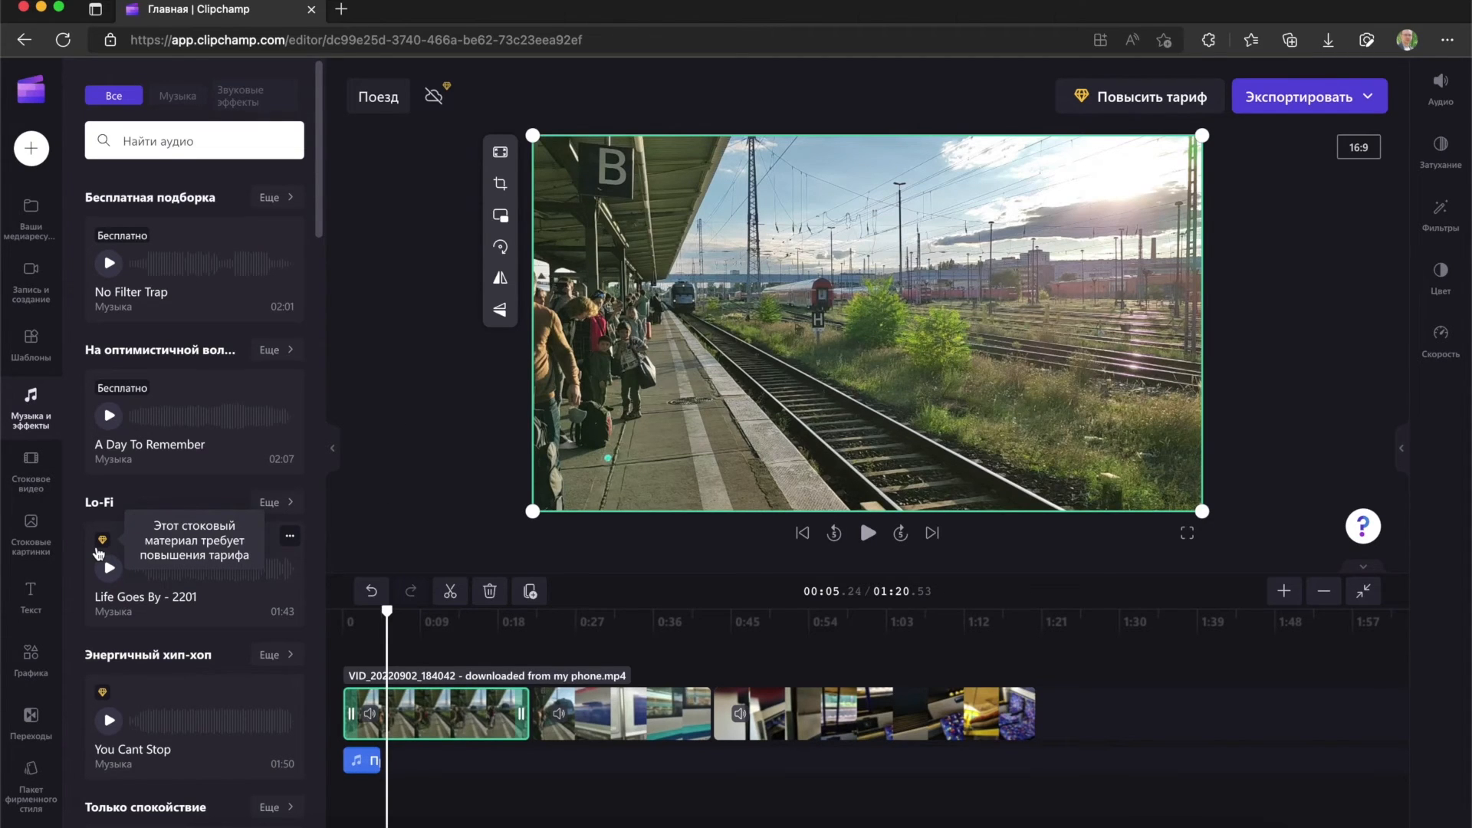
pyautogui.click(33, 469)
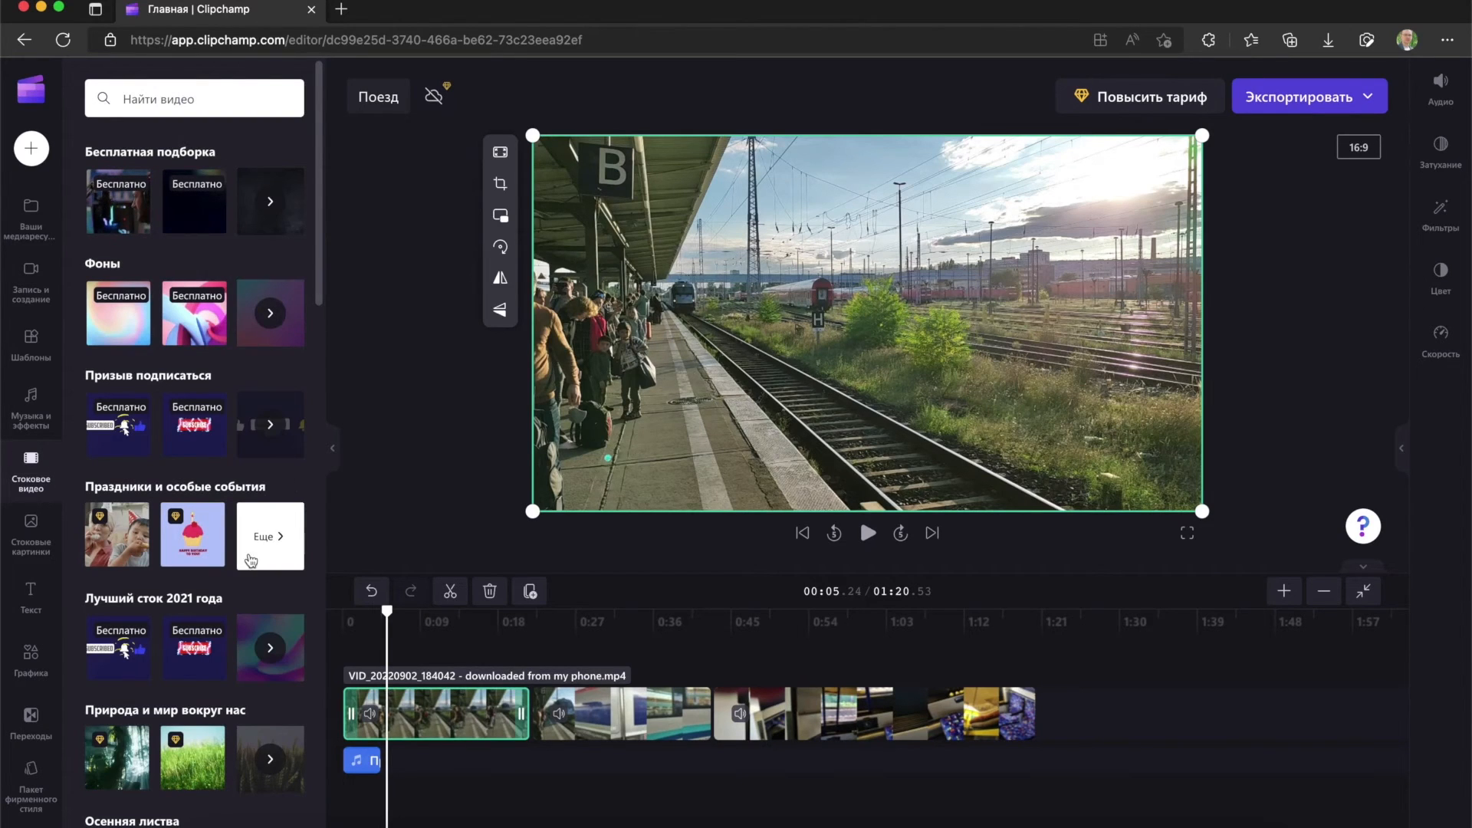
pyautogui.click(30, 526)
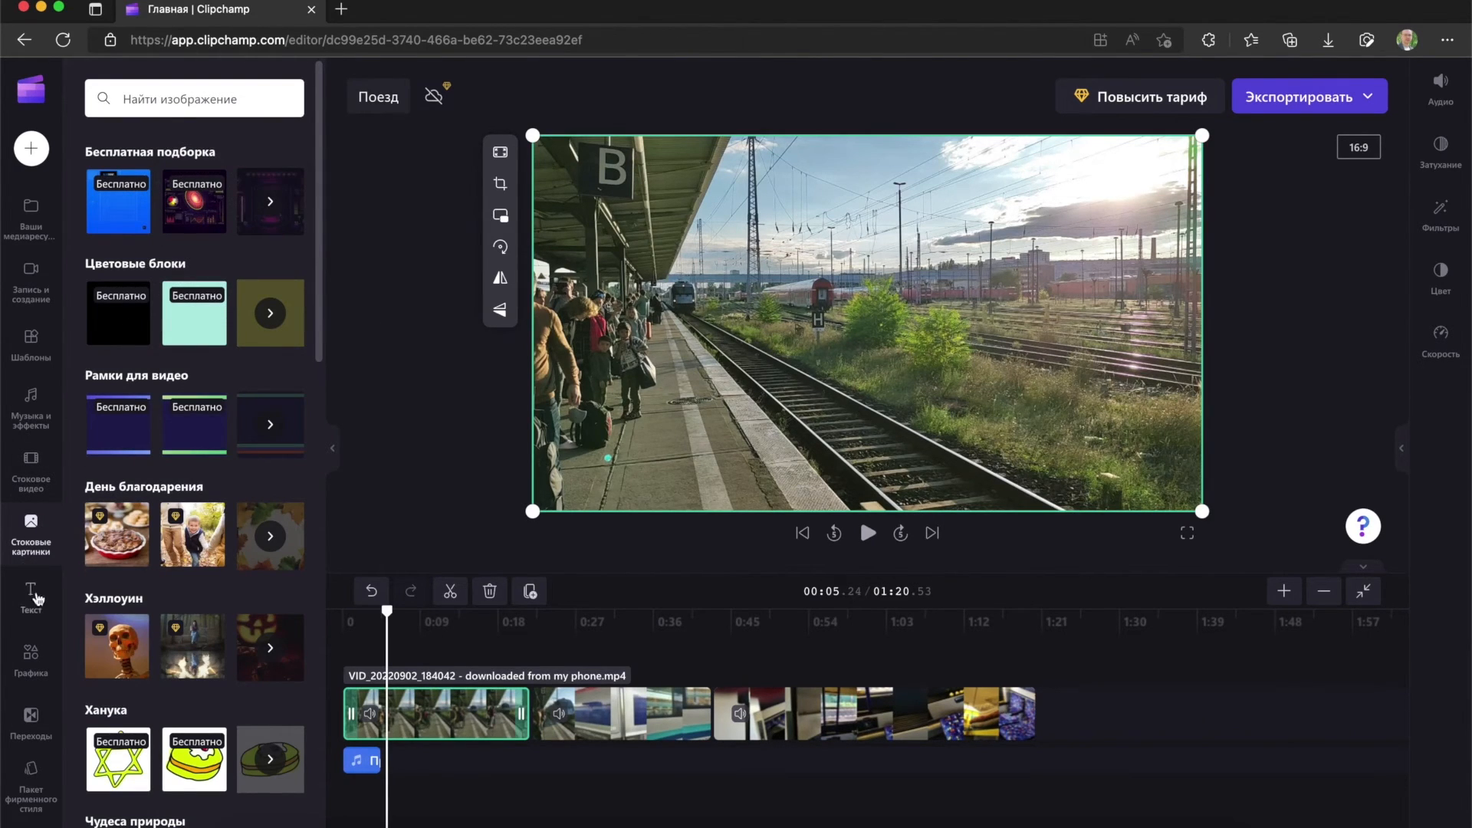
# Place the Круг (Circular) text title above the first clip at the timeline start and play it
pyautogui.click(43, 596)
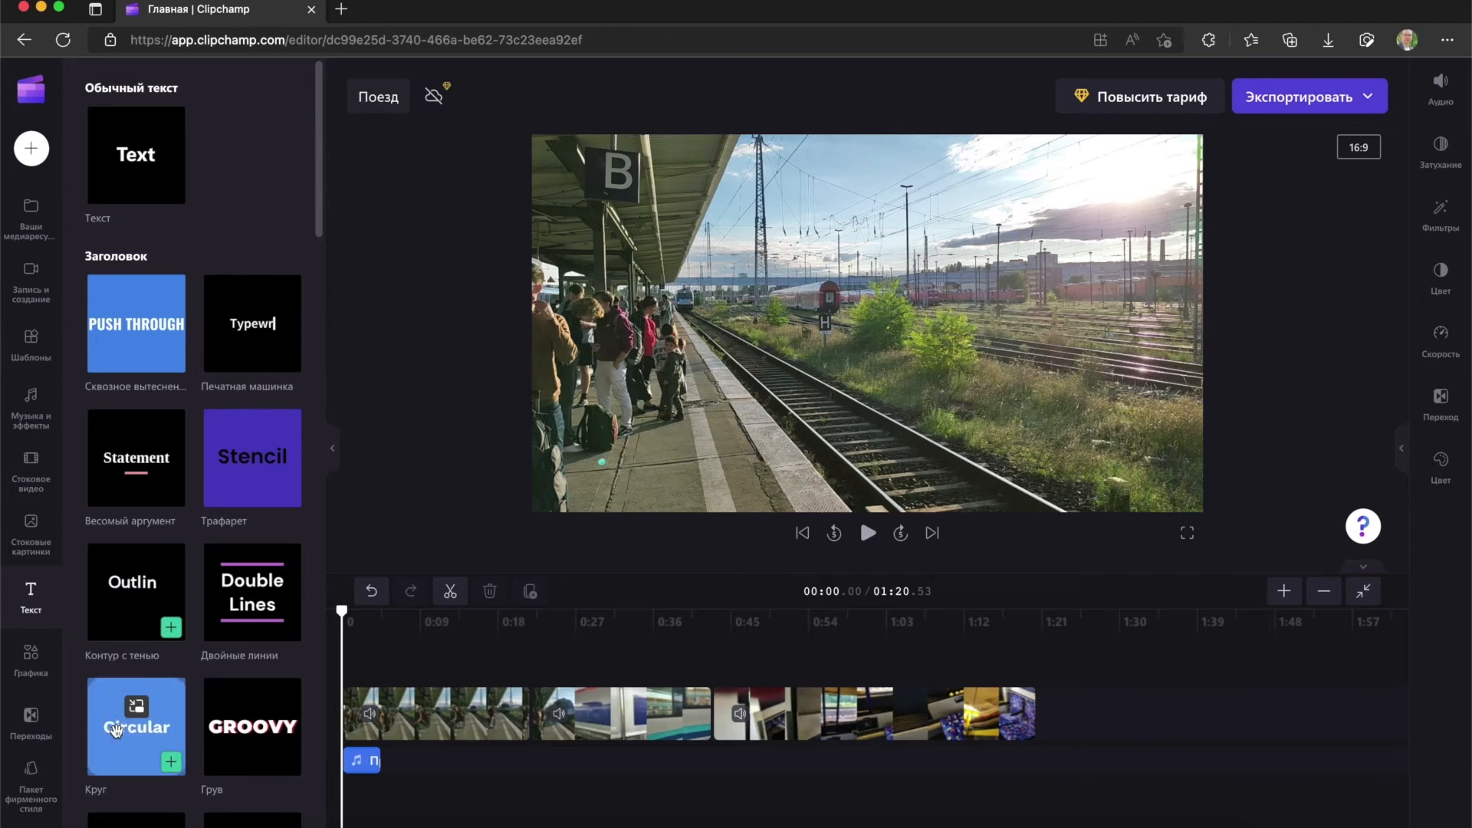
pyautogui.moveTo(115, 728); pyautogui.dragTo(364, 721)
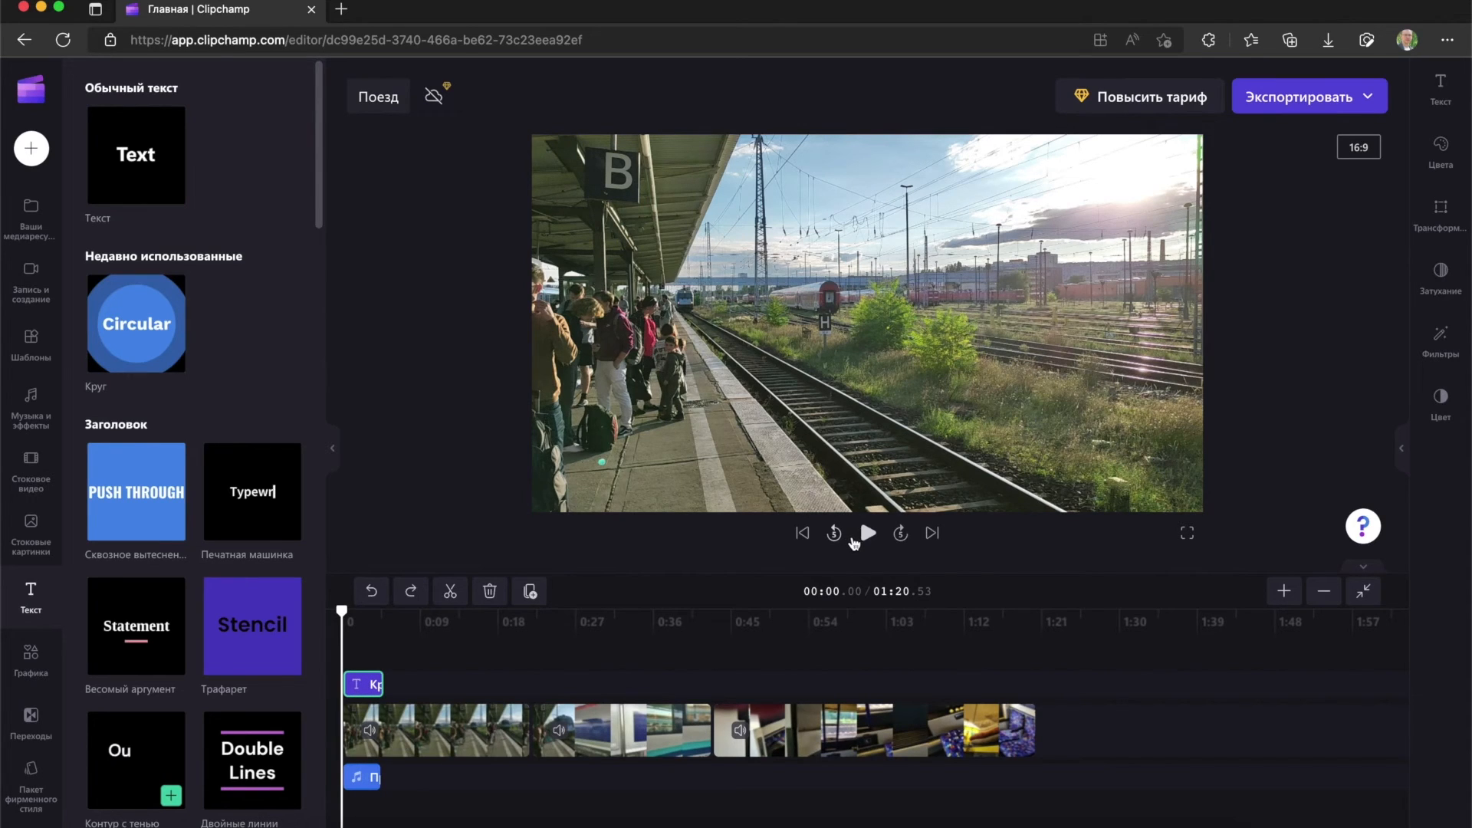
pyautogui.click(867, 534)
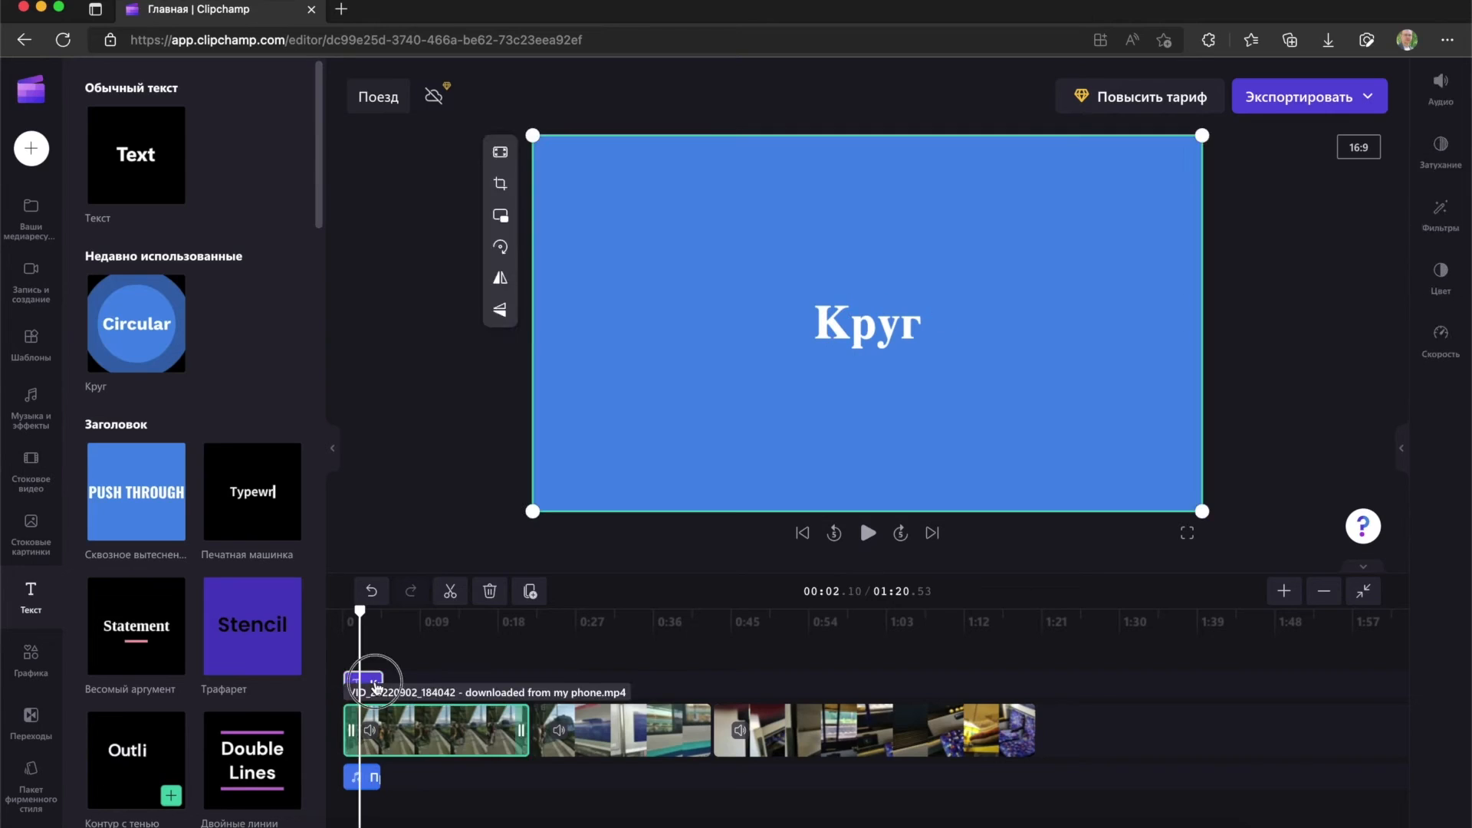
# Change the title's text to "Прибытие поезда" and play the video to check it
pyautogui.click(378, 684)
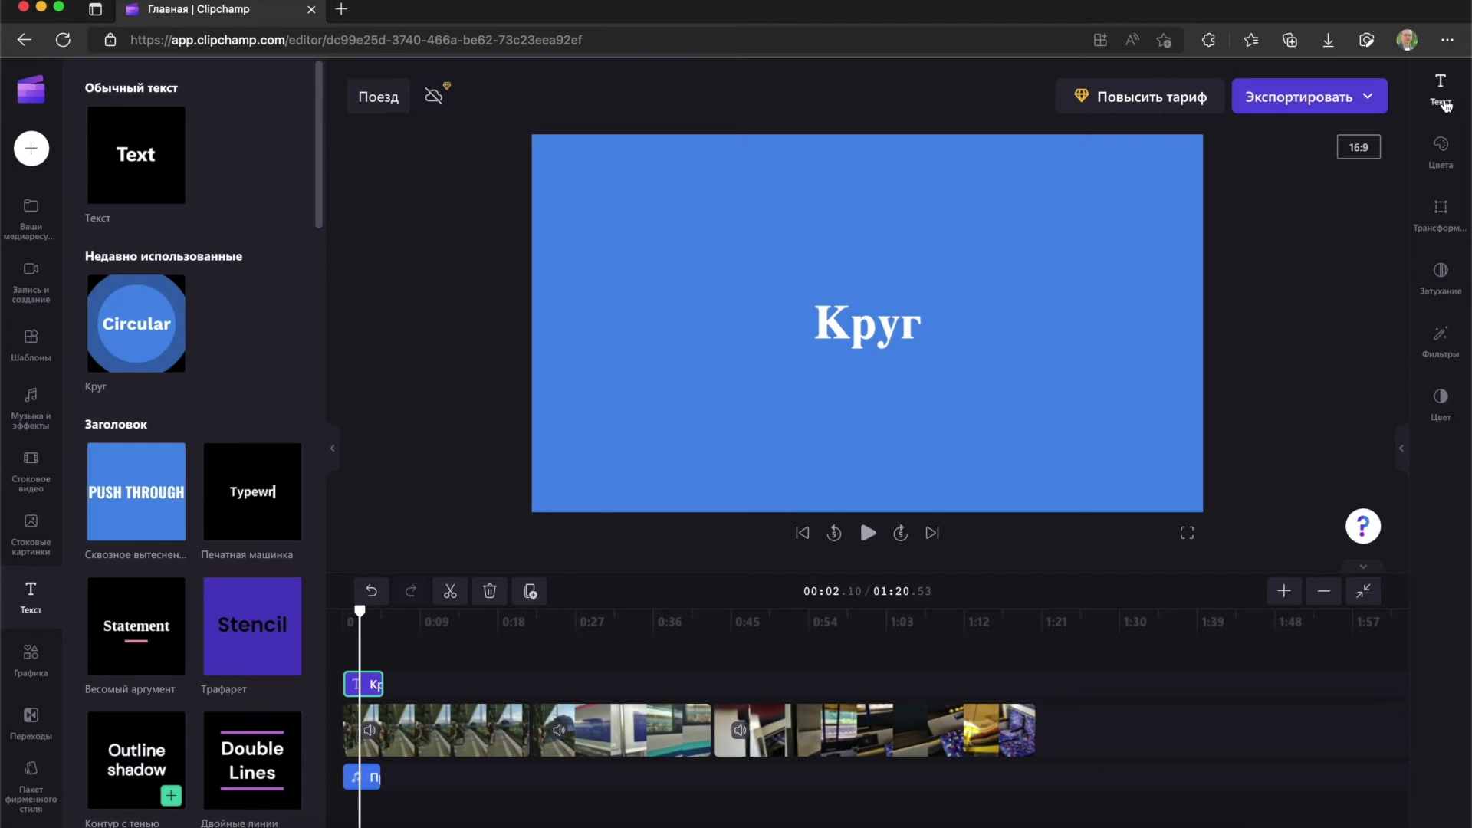
pyautogui.click(1442, 88)
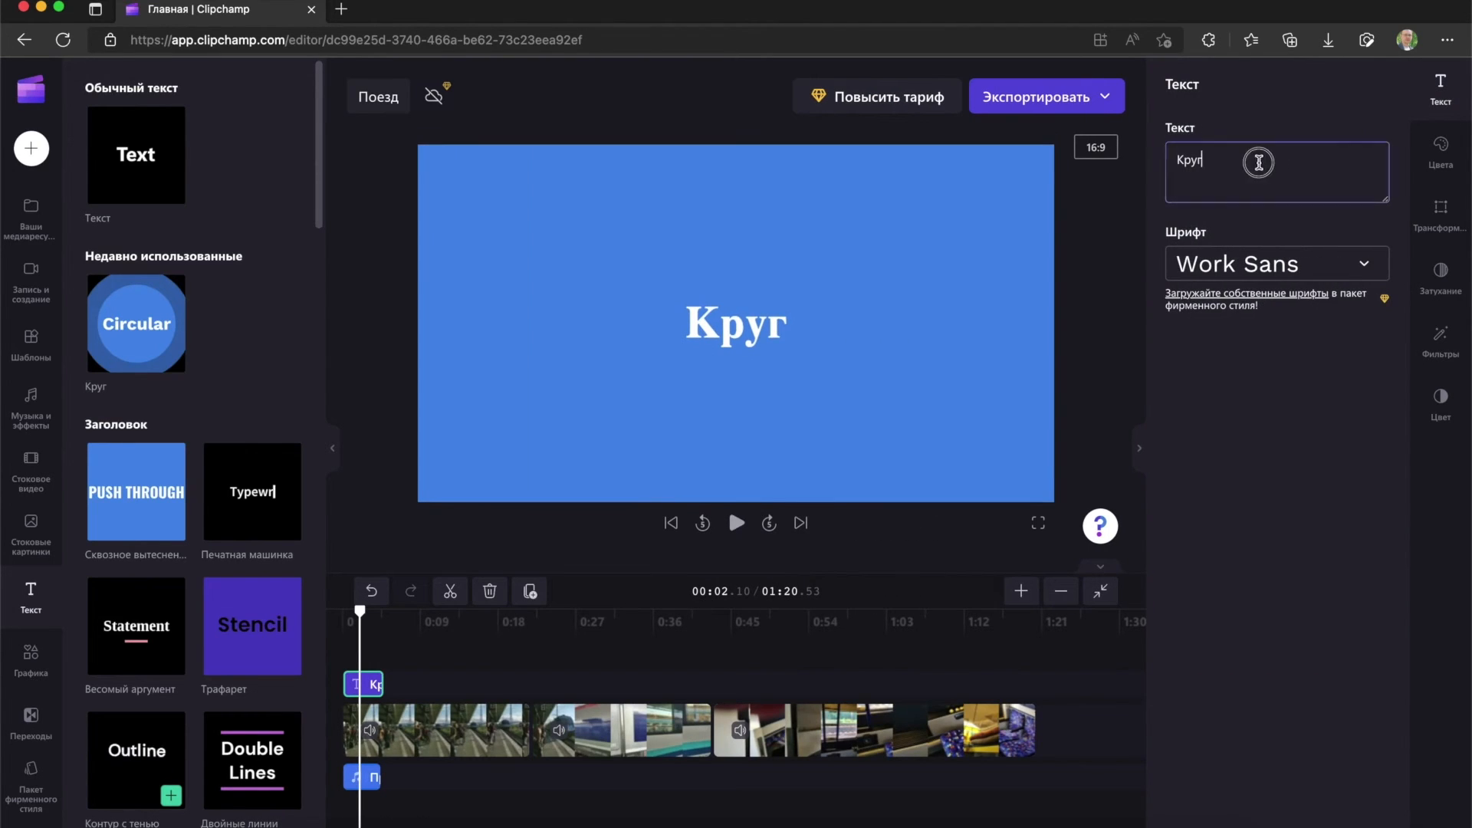
pyautogui.moveTo(1269, 158); pyautogui.dragTo(1178, 157)
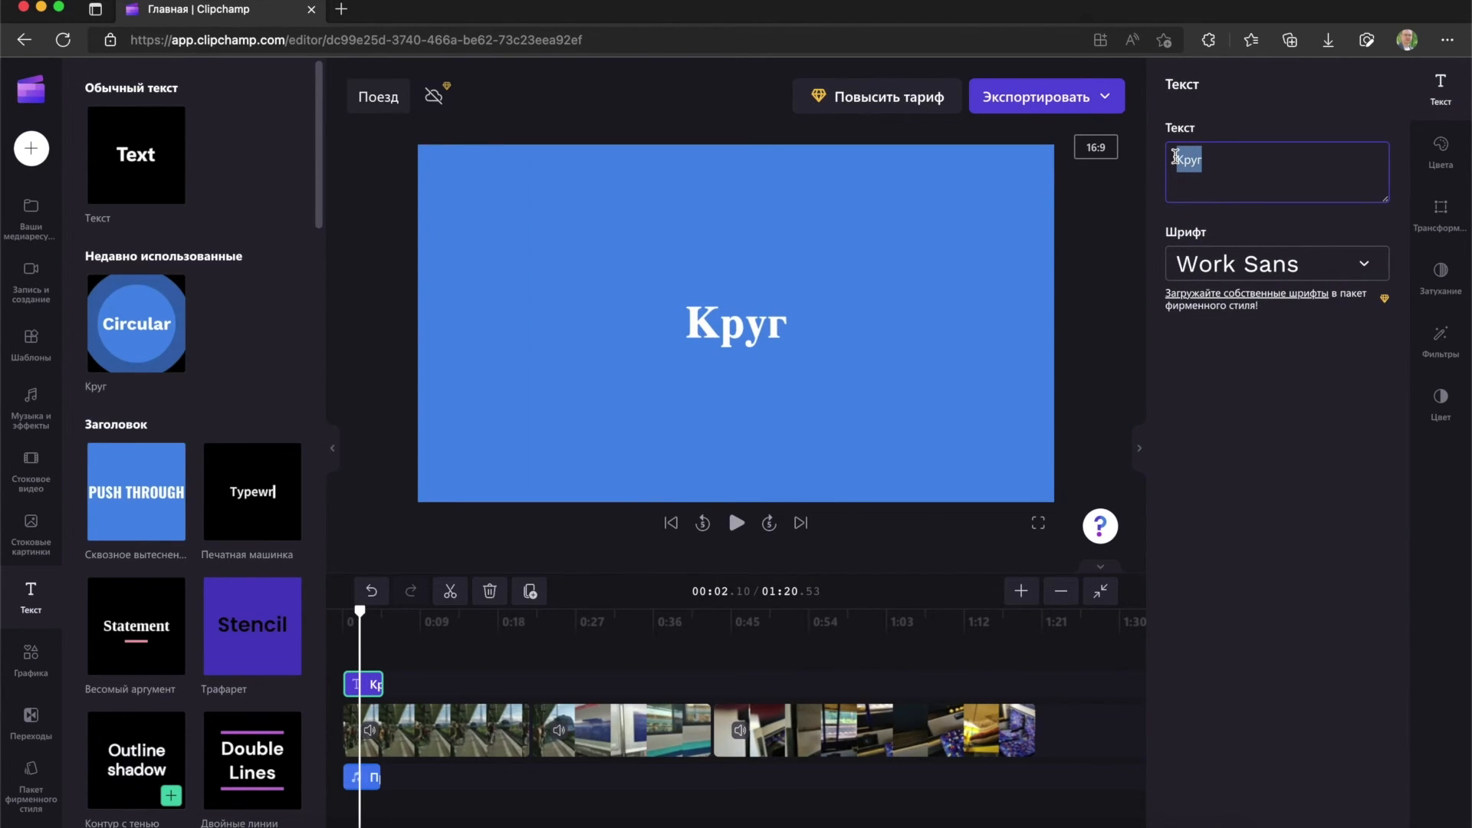
pyautogui.write('Прибытие поезда')
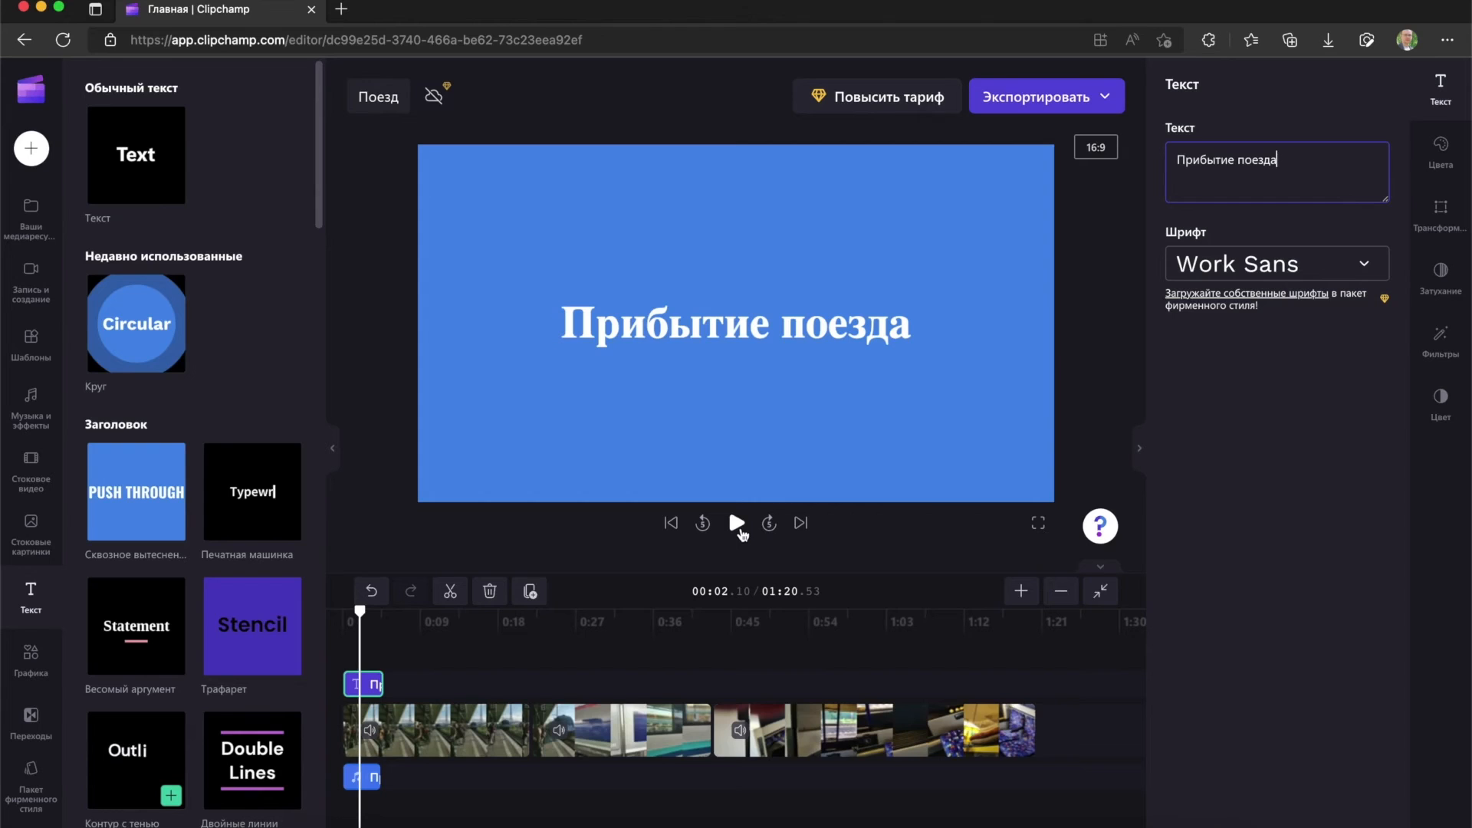
pyautogui.click(738, 525)
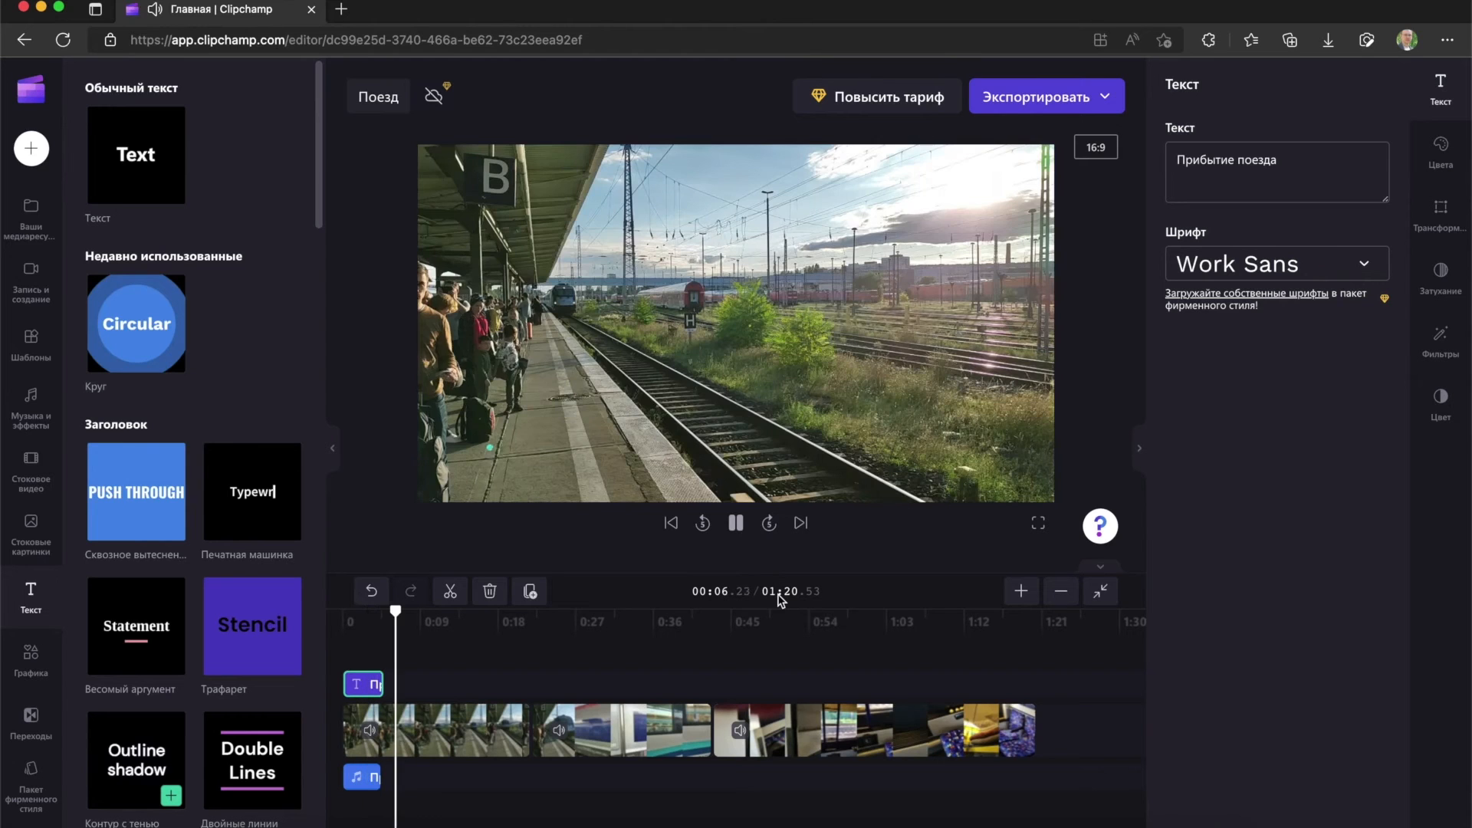
pyautogui.click(736, 524)
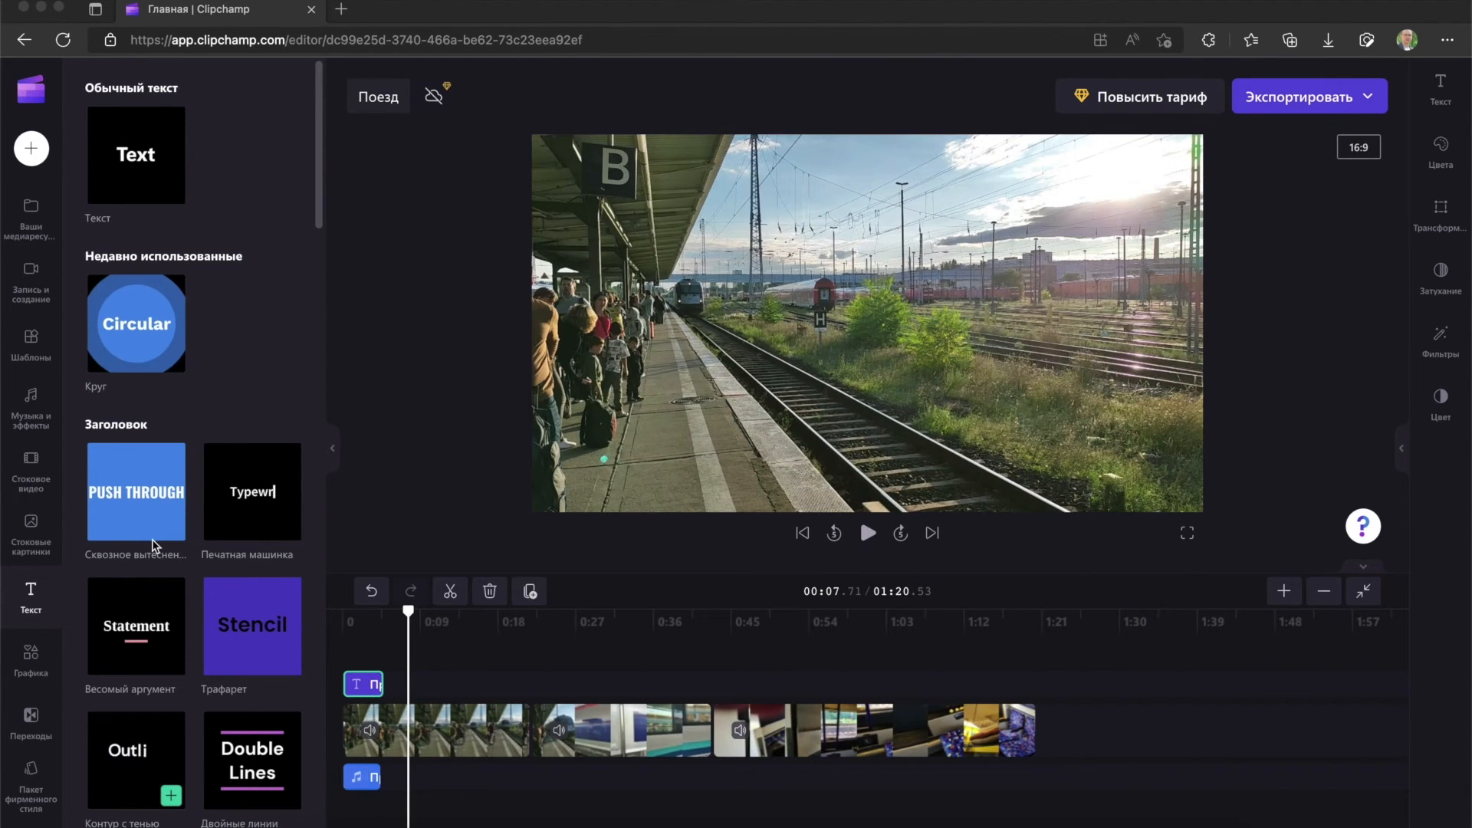
# Add the Плитка (Tile) transition between the second and third video clips
pyautogui.click(52, 652)
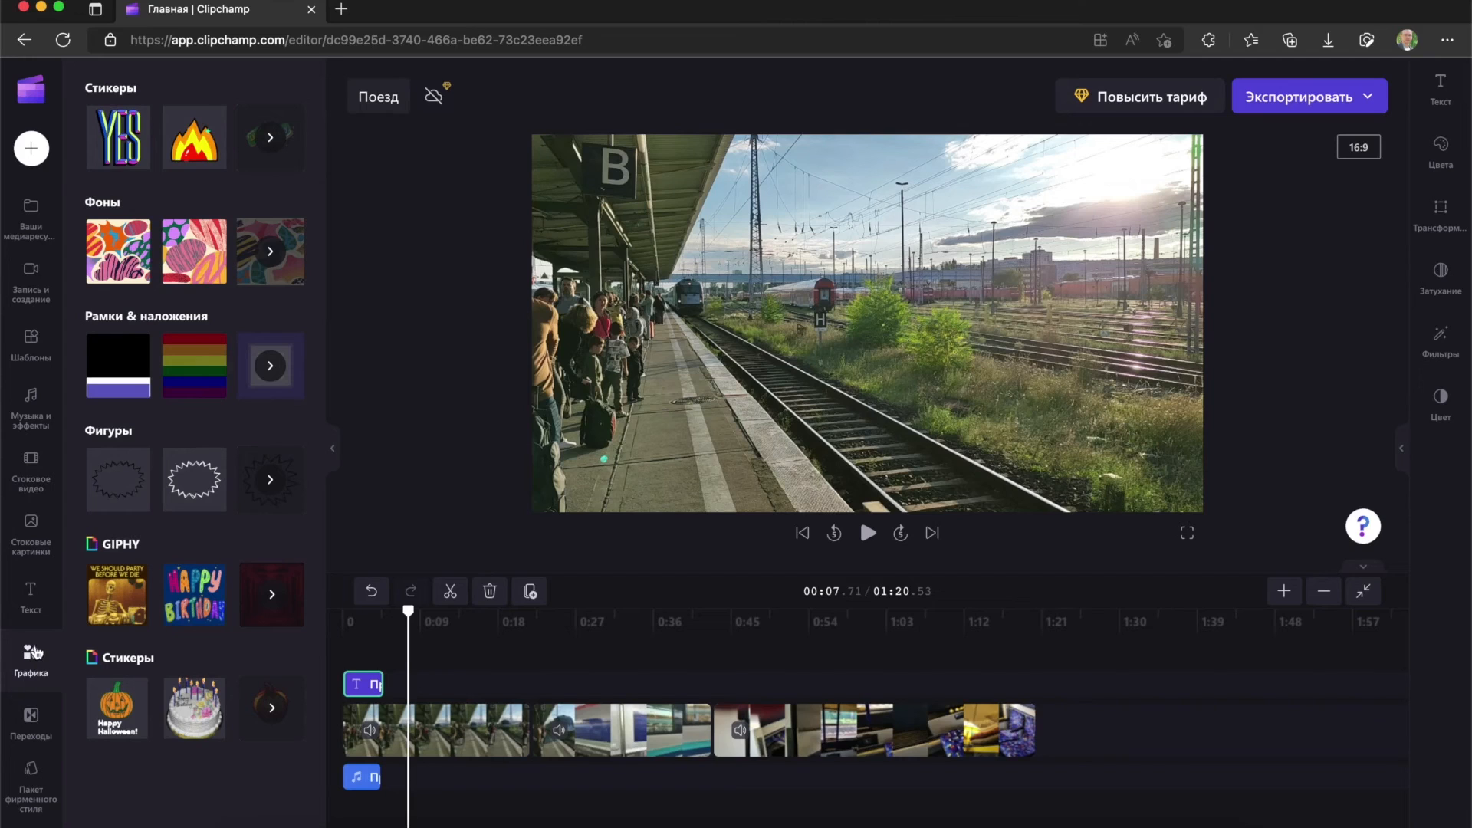
pyautogui.click(31, 716)
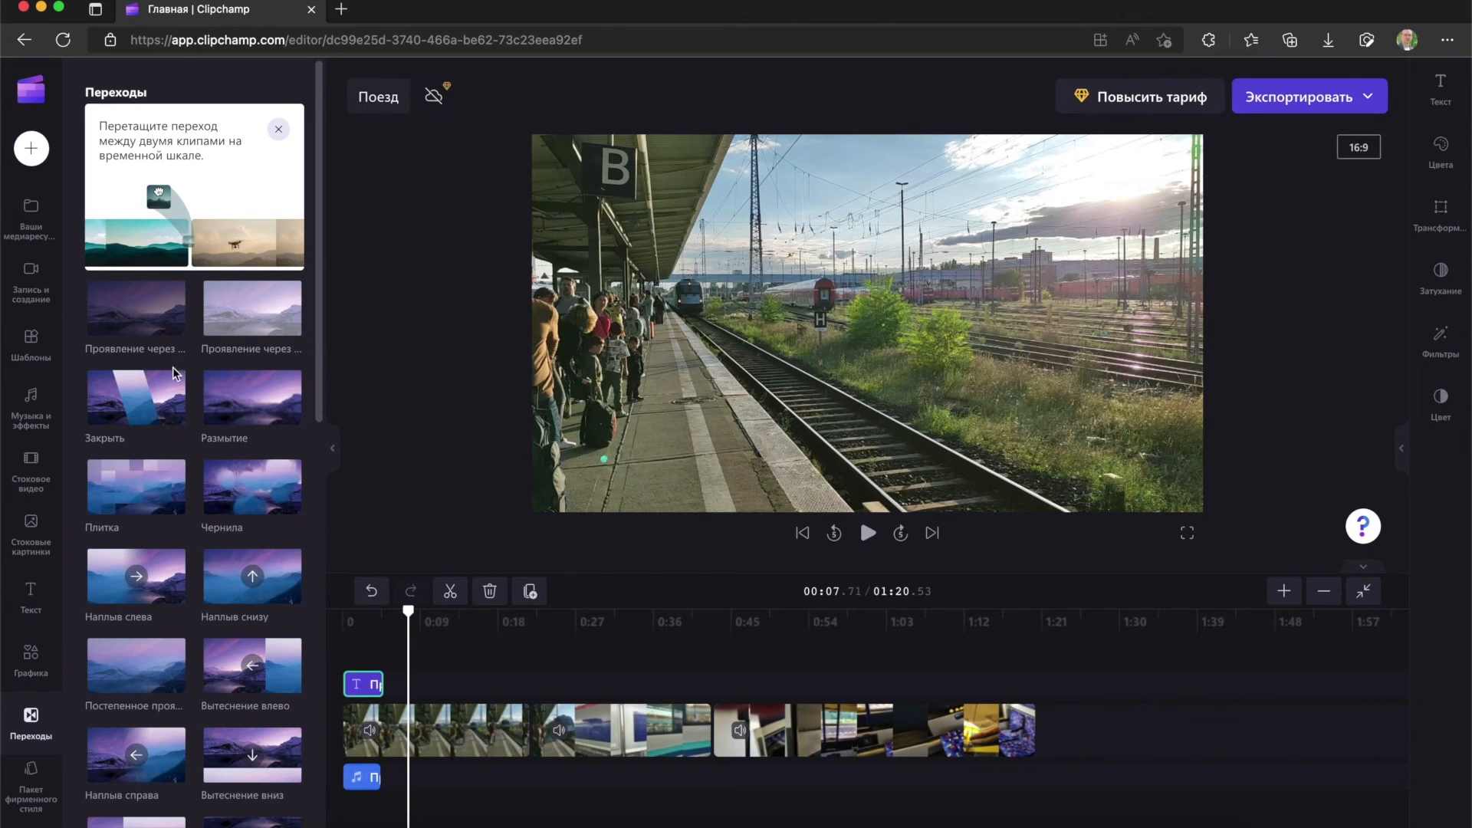
pyautogui.moveTo(137, 490); pyautogui.dragTo(711, 643)
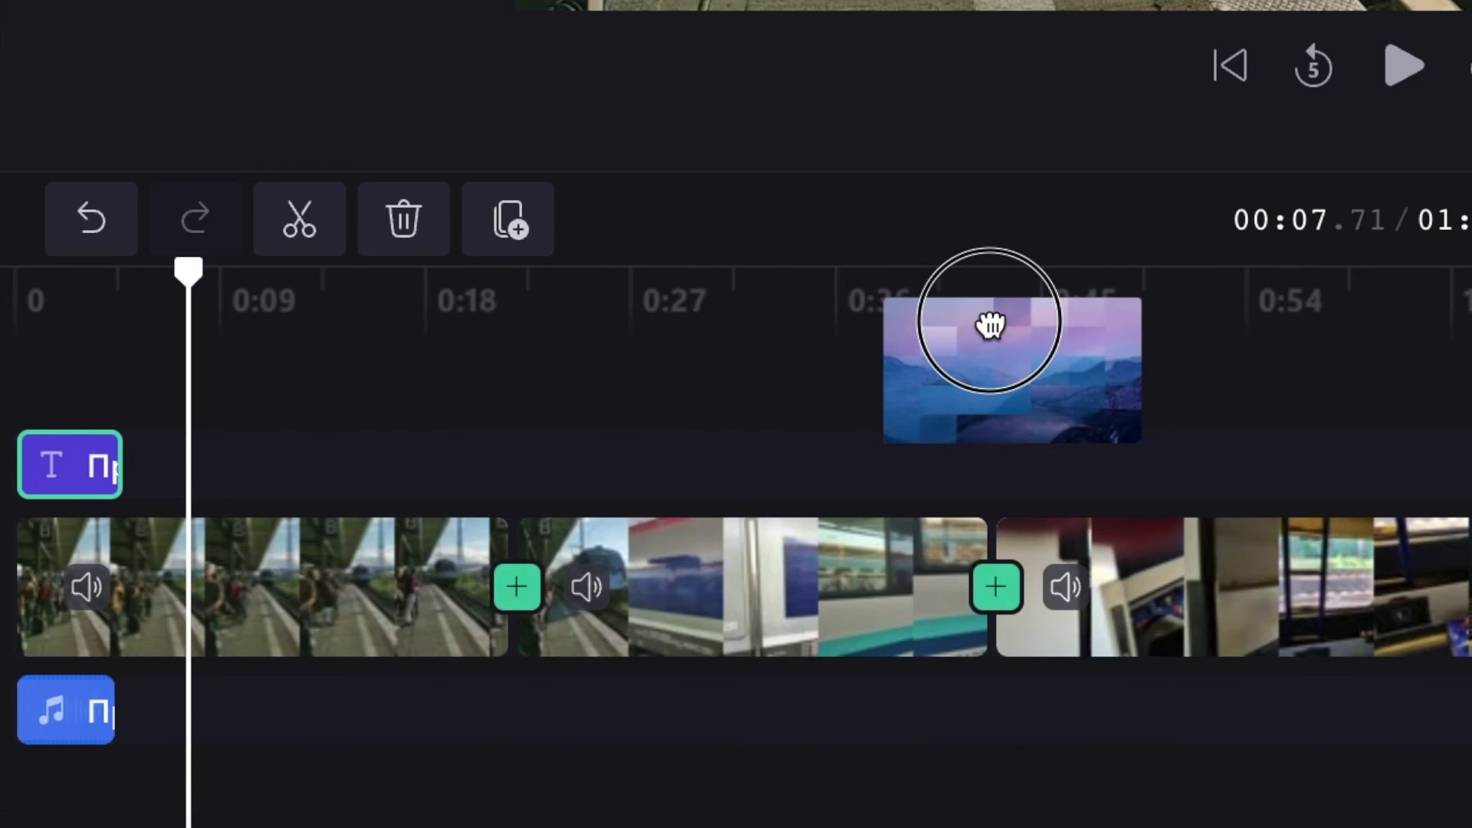
pyautogui.moveTo(989, 325); pyautogui.dragTo(1008, 618)
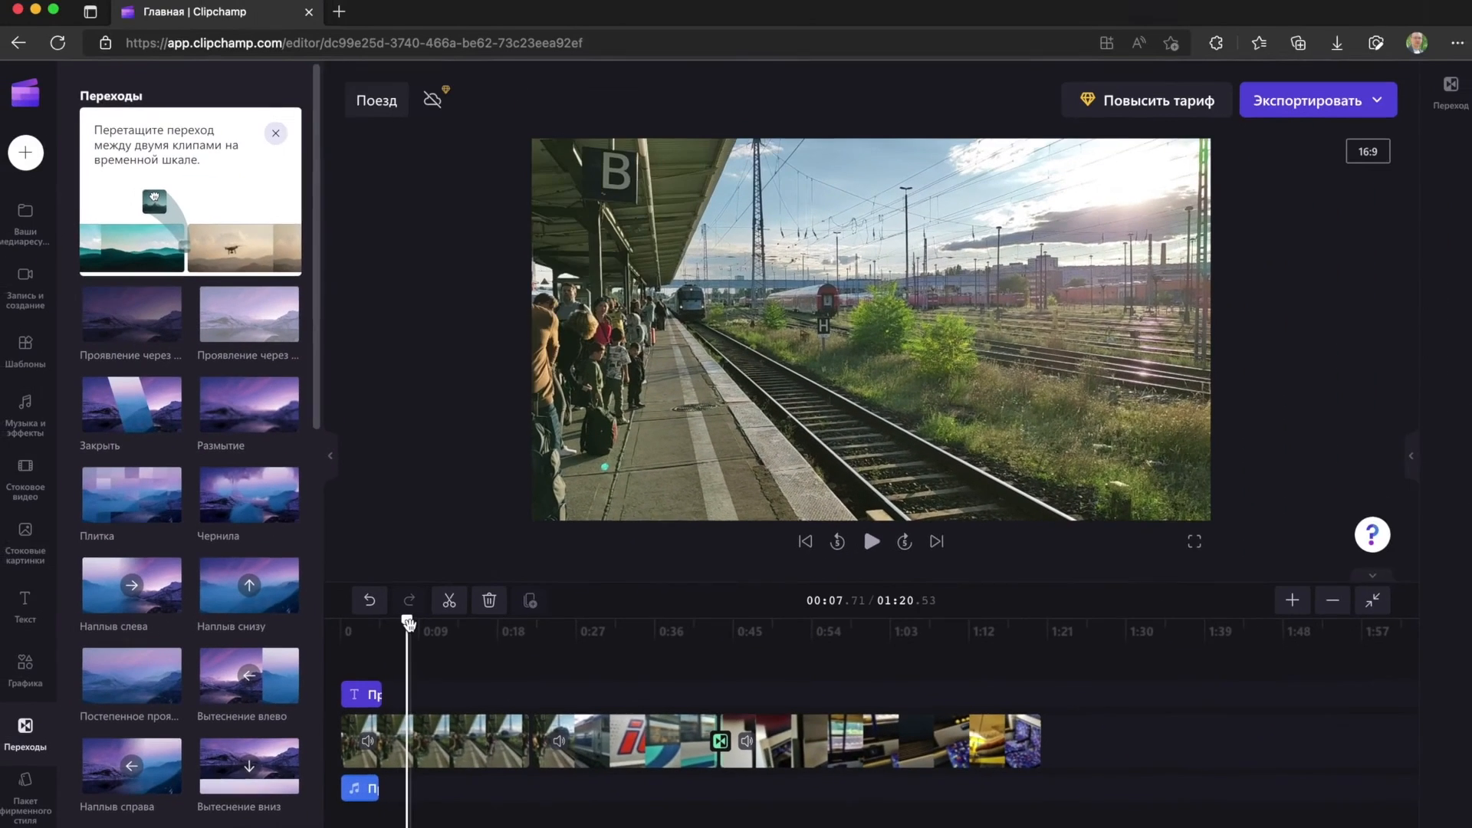
# Play the video from about 0:41 to check the transition between the second and third clips
pyautogui.moveTo(287, 432); pyautogui.dragTo(838, 509)
pyautogui.moveTo(697, 663); pyautogui.dragTo(700, 662)
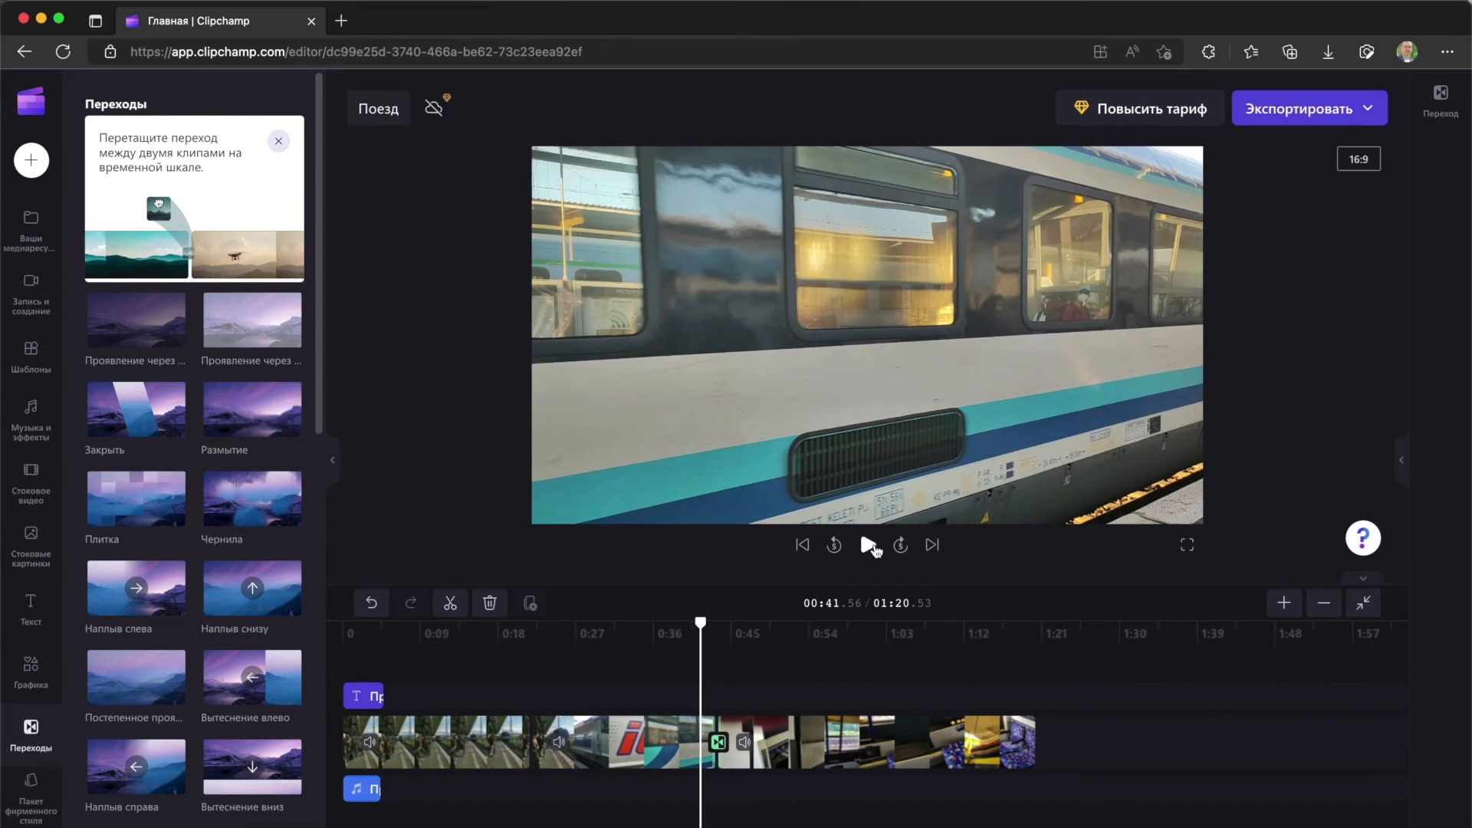
pyautogui.click(871, 546)
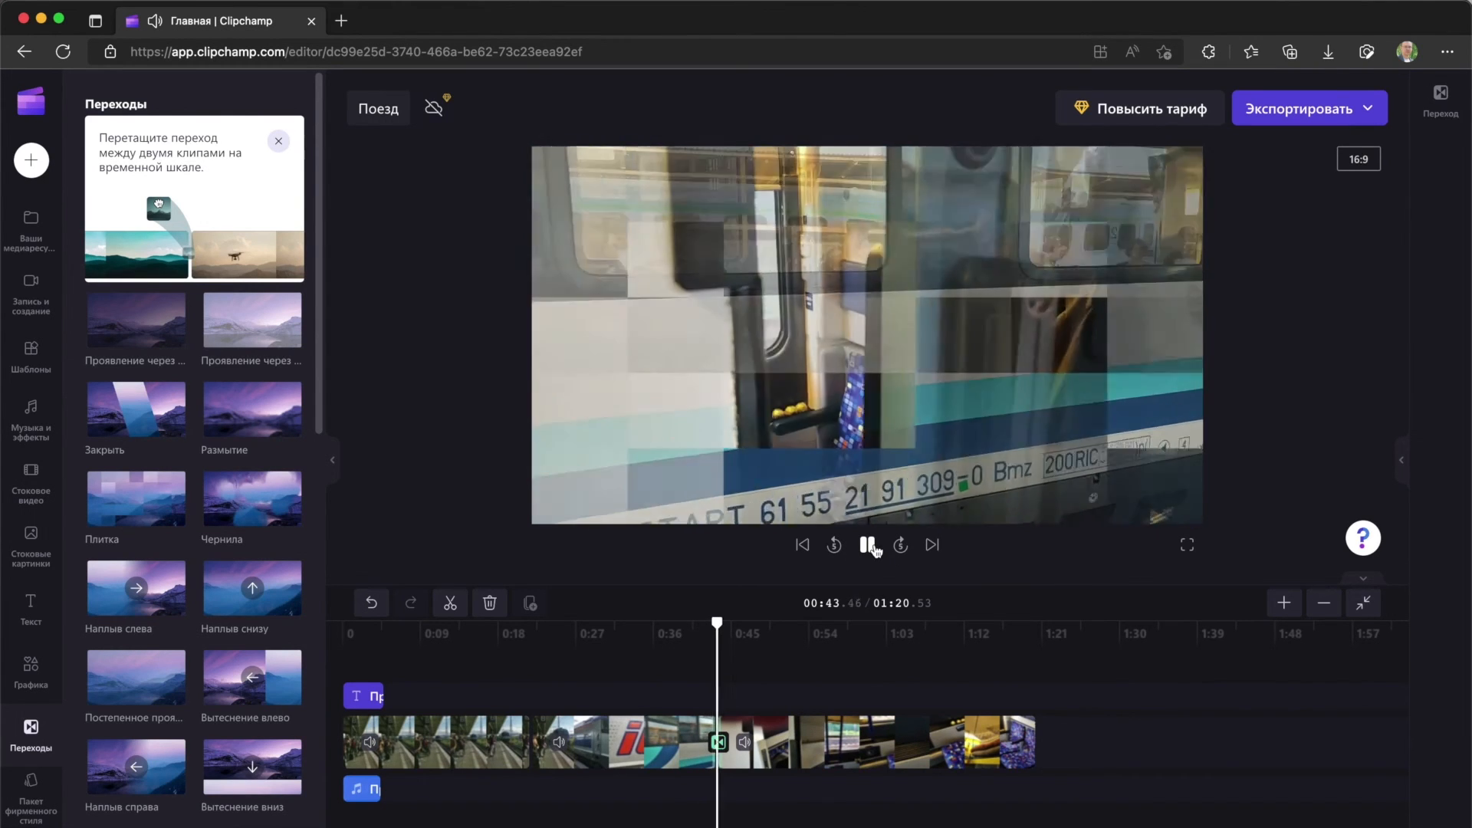
pyautogui.click(869, 546)
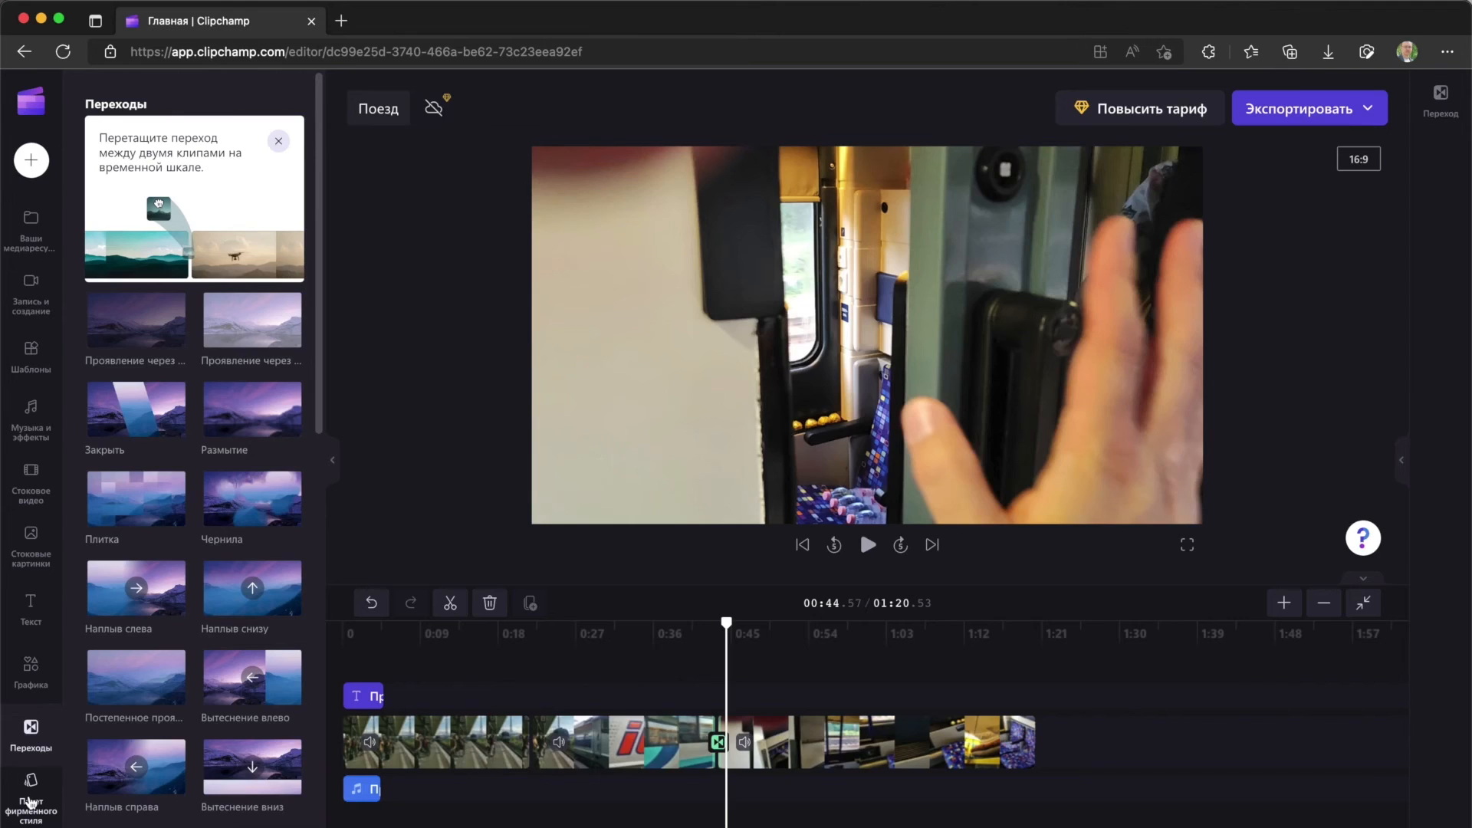
# View the brand kit options, and list the project's media by audio, video and images before showing all of it again
pyautogui.click(30, 802)
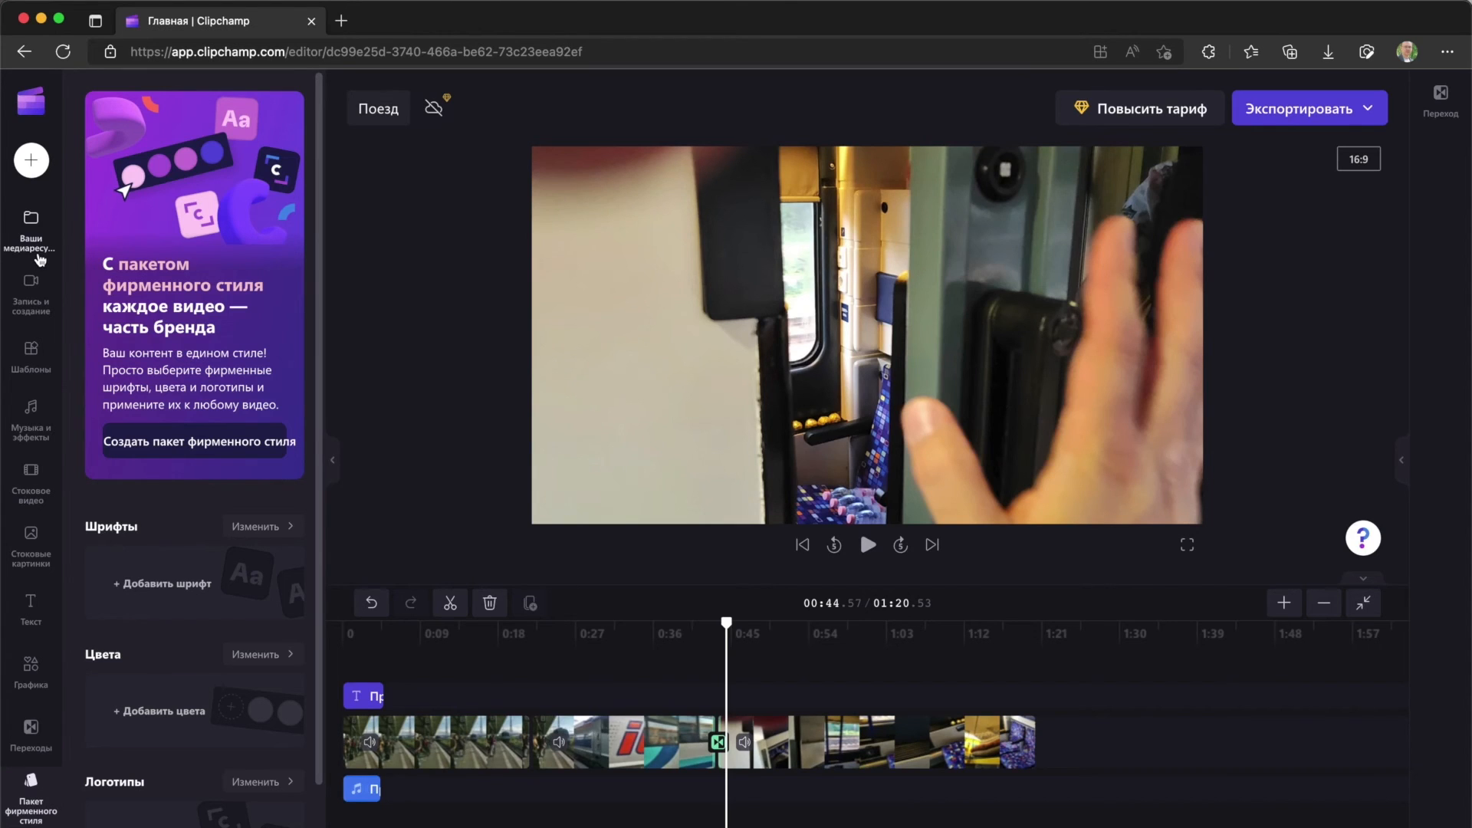
pyautogui.click(39, 260)
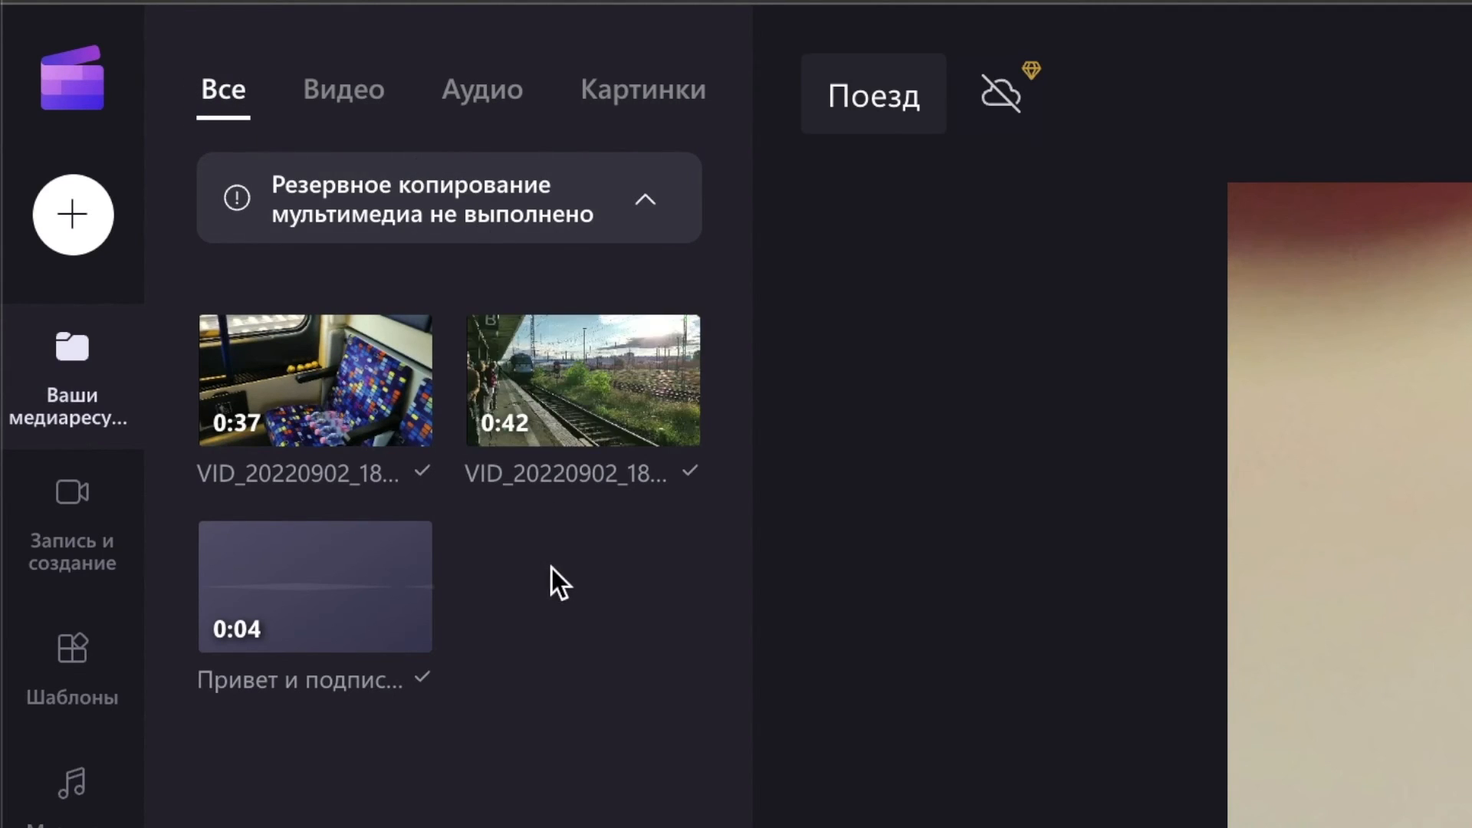
pyautogui.click(494, 119)
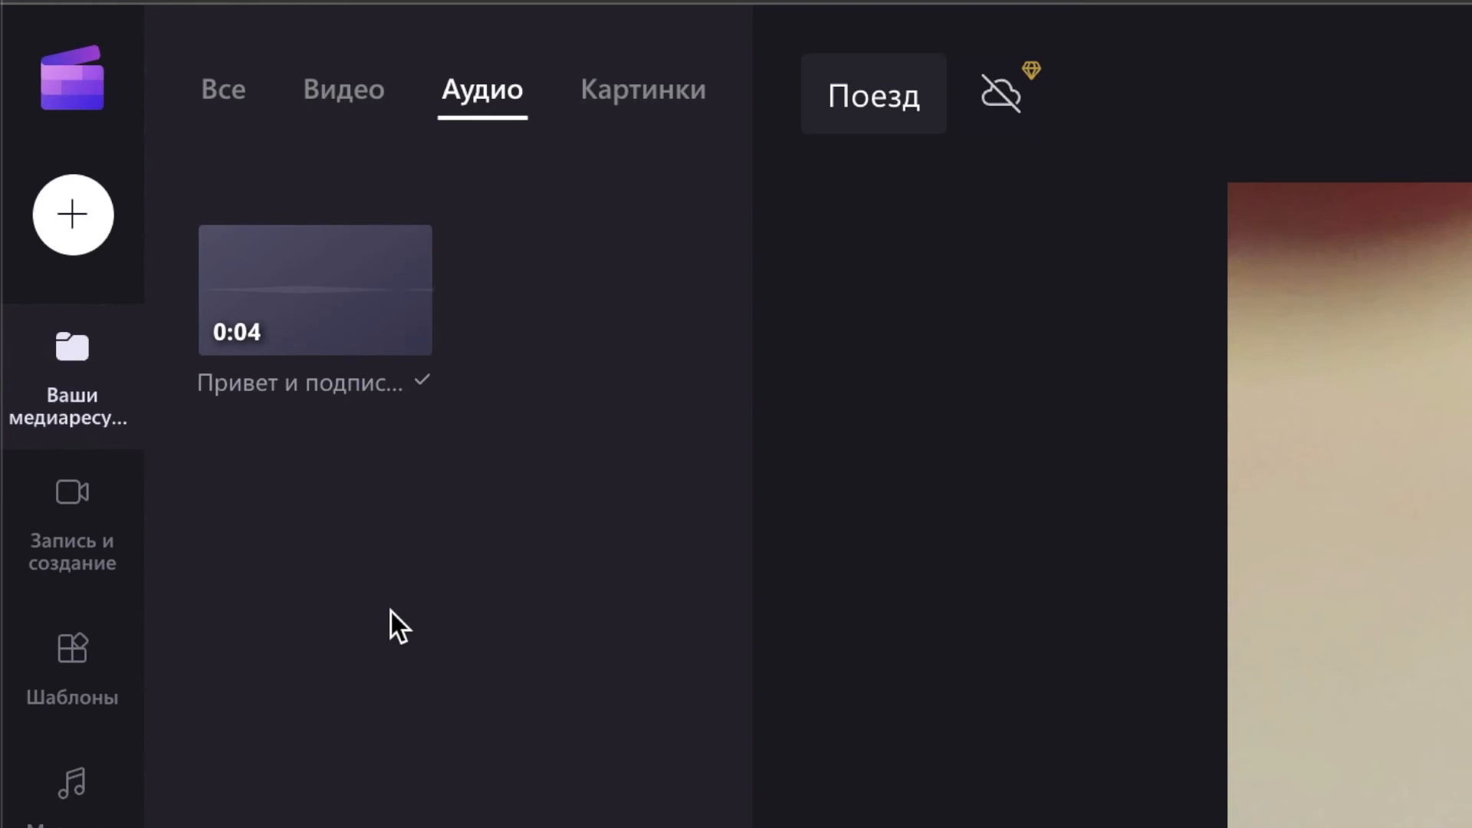
pyautogui.click(349, 81)
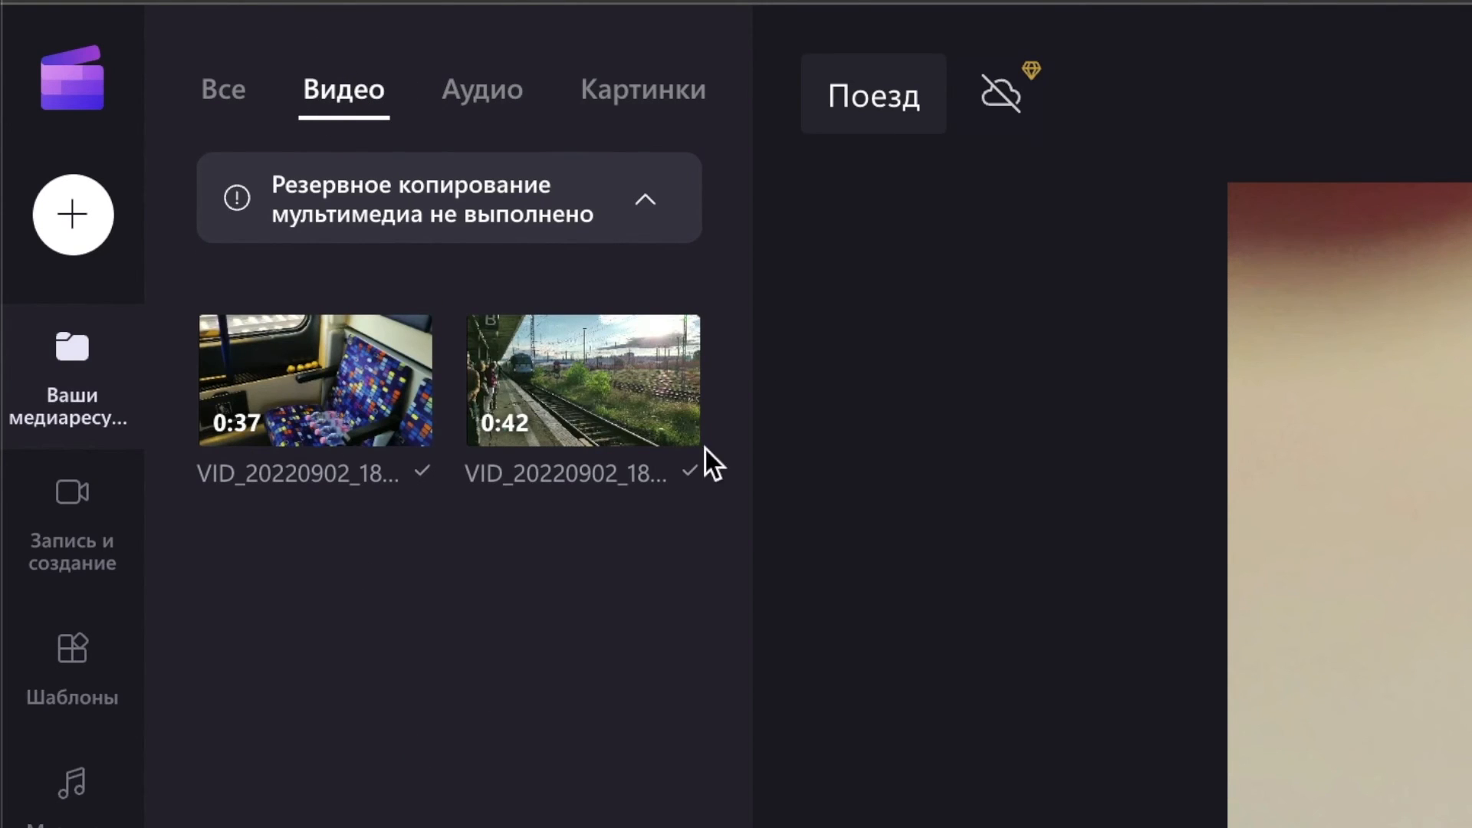
pyautogui.click(689, 111)
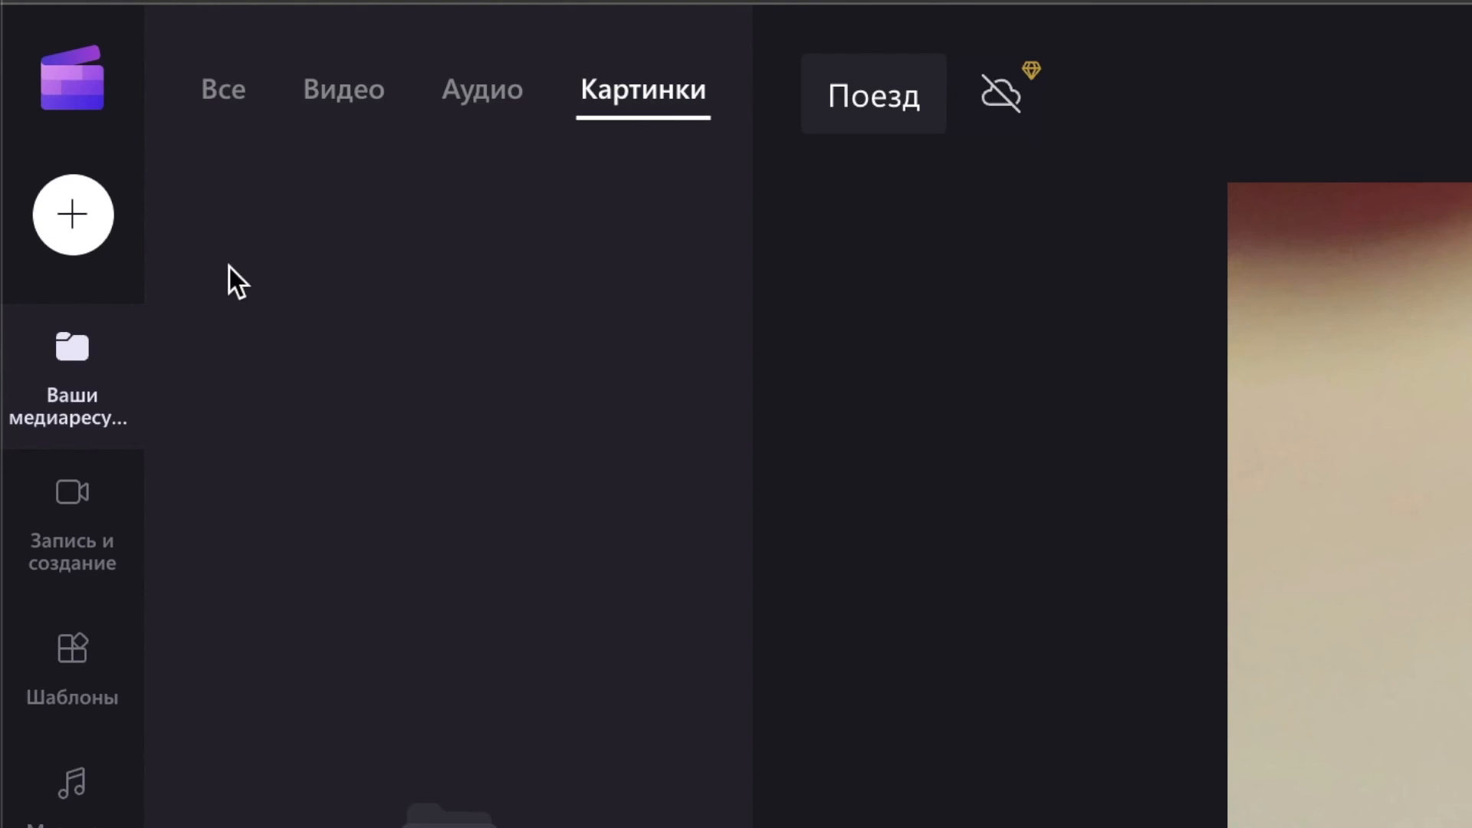
pyautogui.click(230, 94)
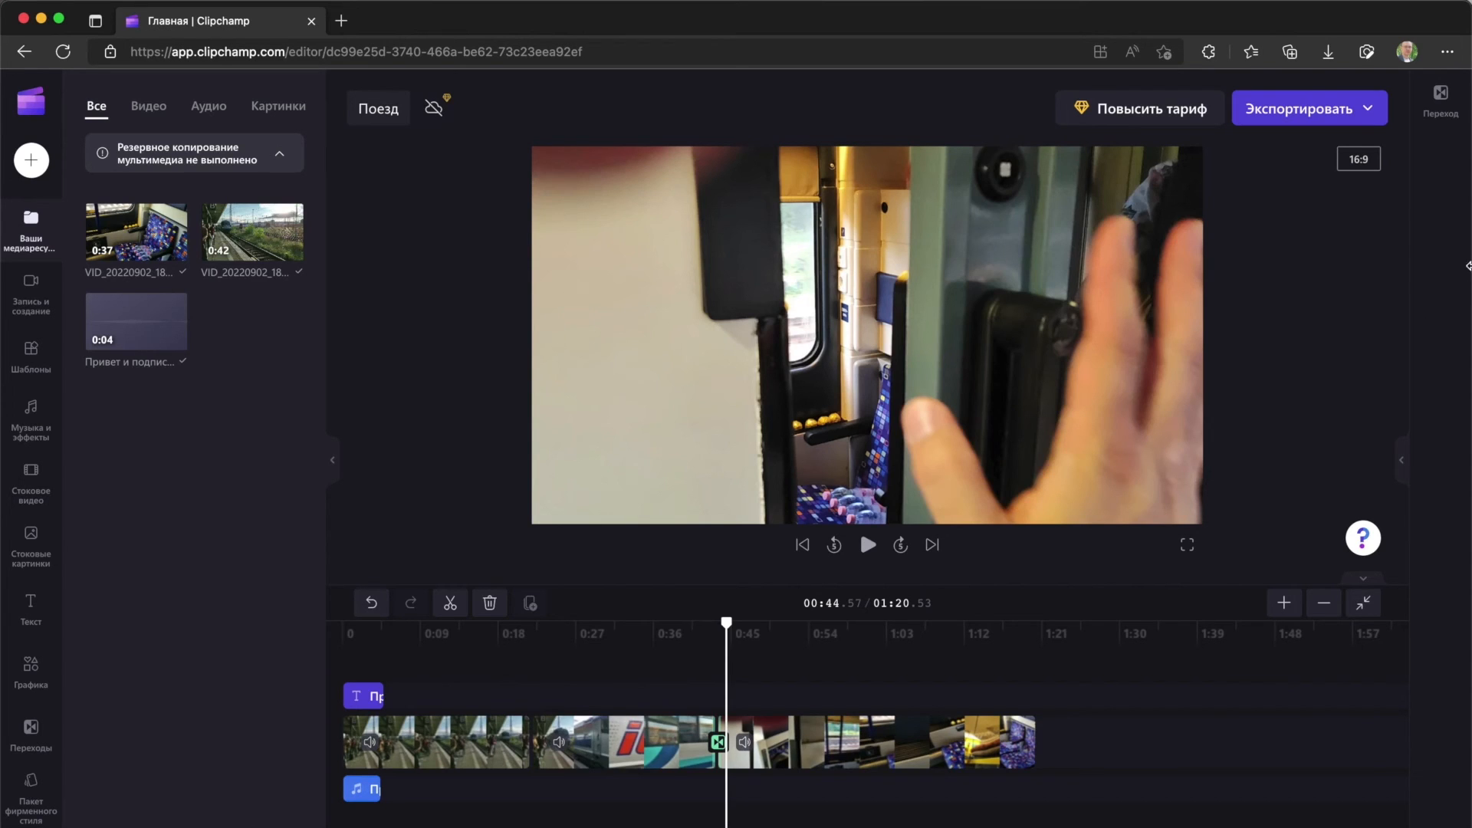
# Export the video in 1080p quality and look through the available saving and publishing destinations
pyautogui.click(1366, 113)
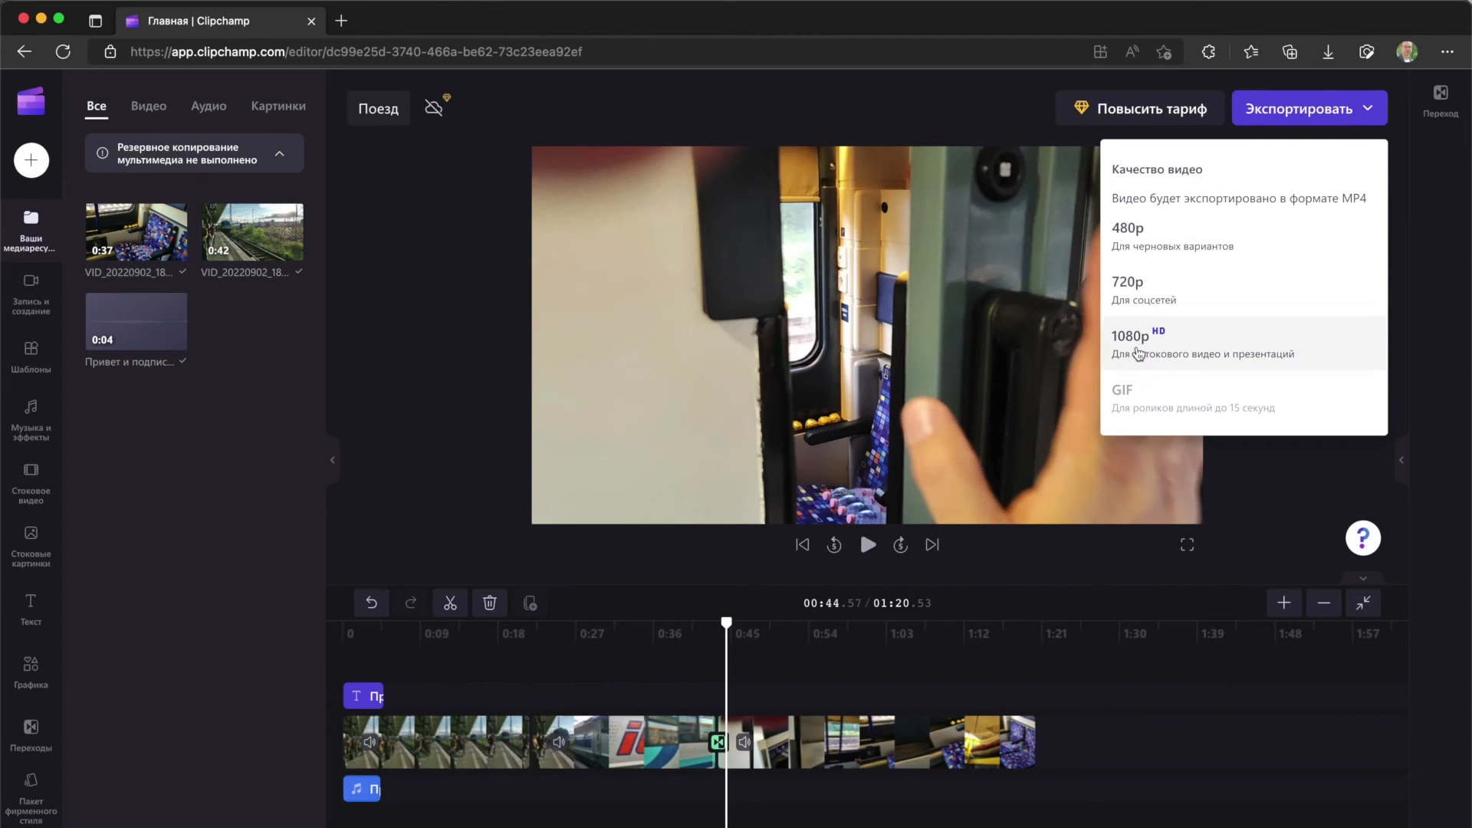
pyautogui.click(1210, 345)
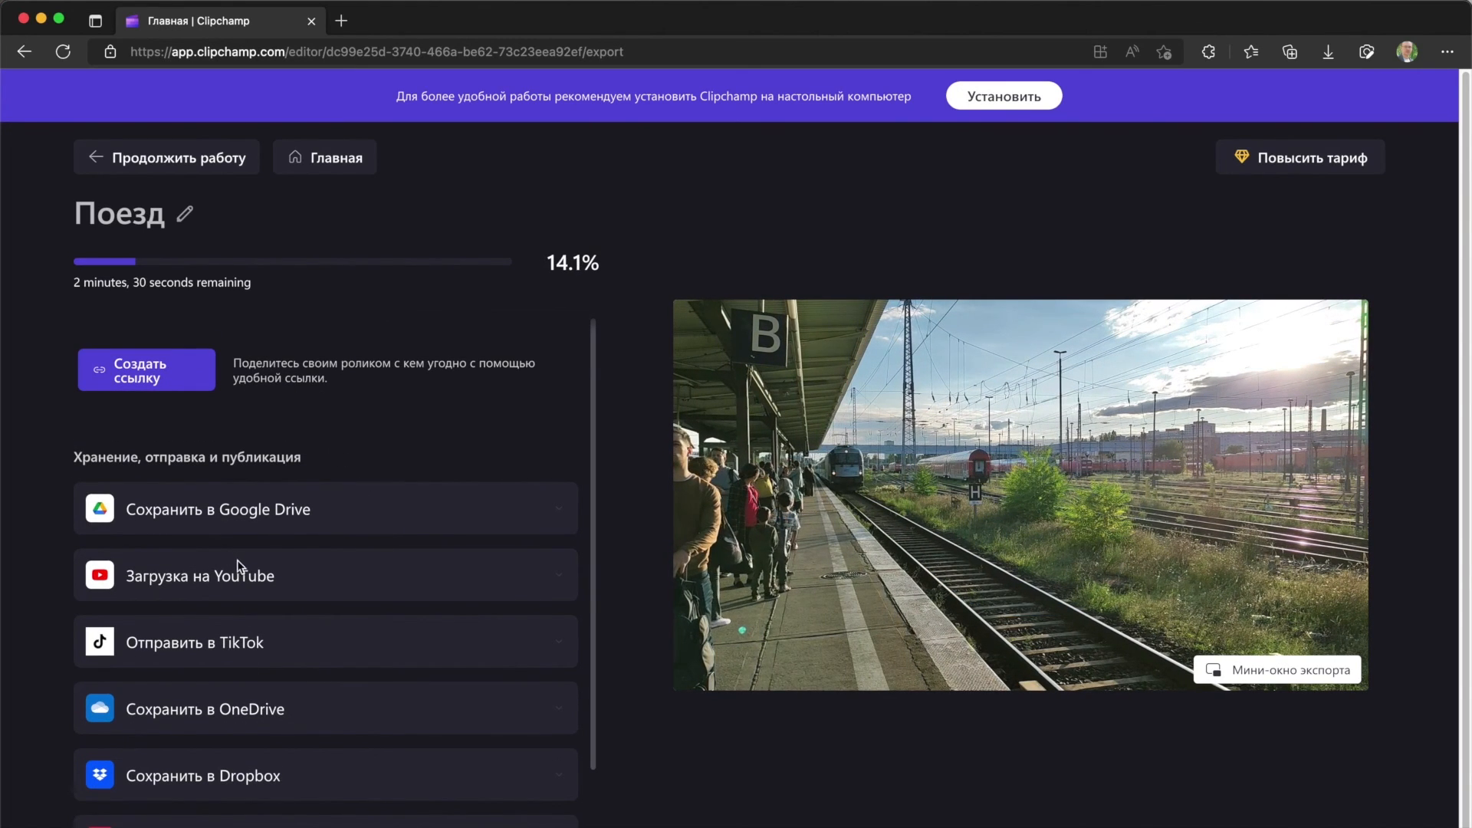
pyautogui.scroll(-1, 349, 667)
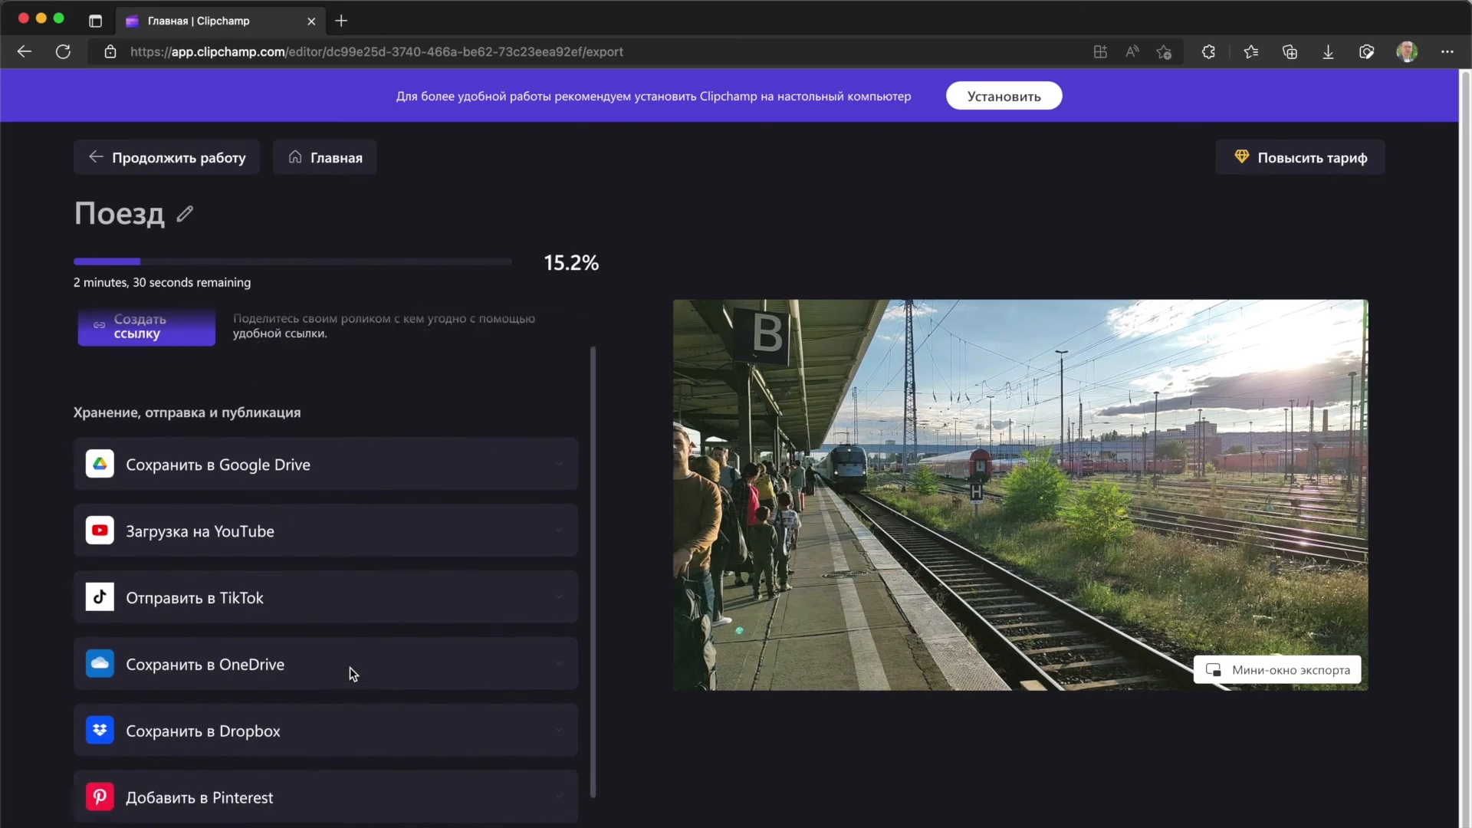
pyautogui.scroll(-1, 427, 651)
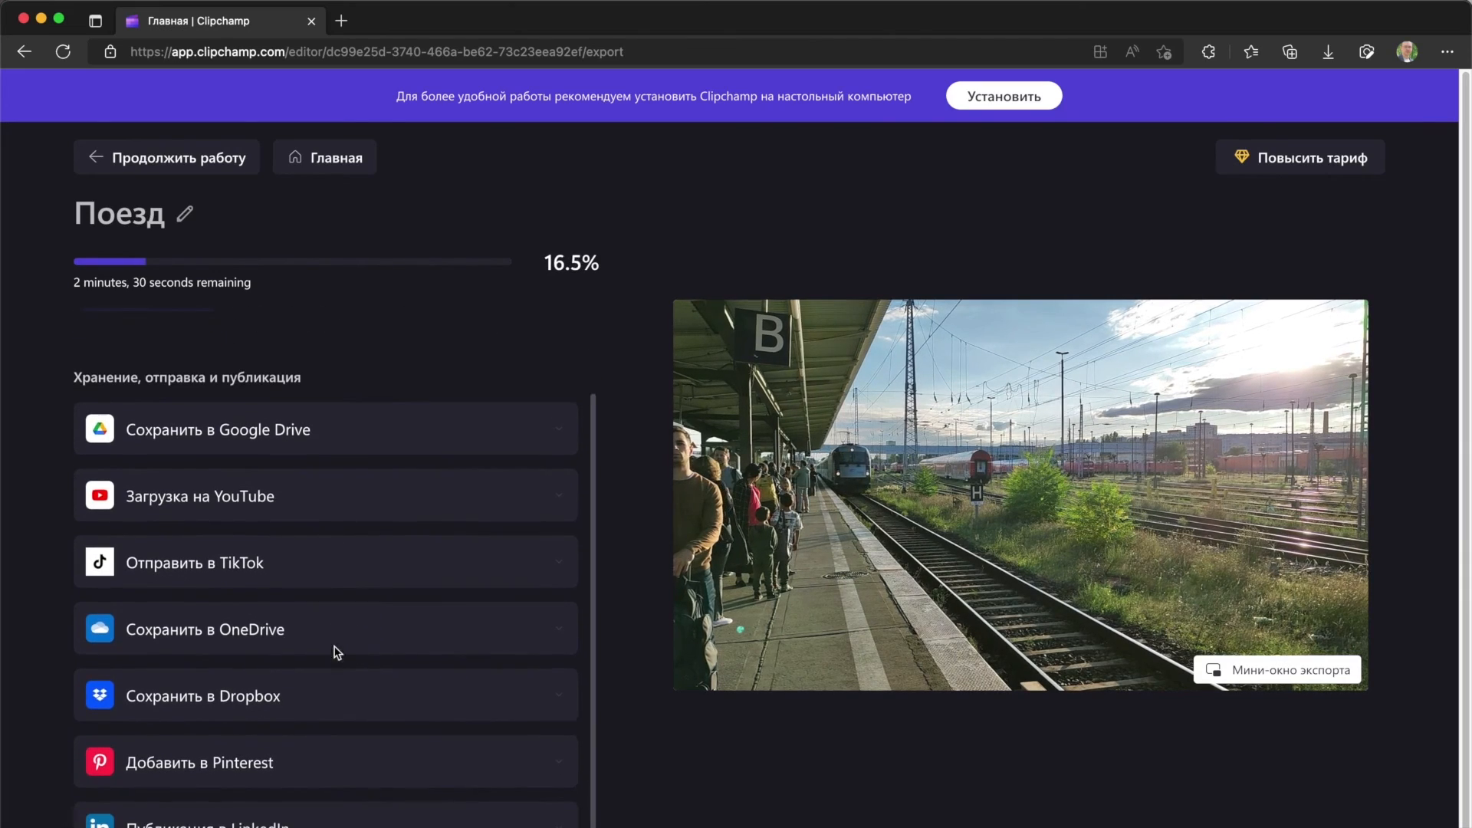
pyautogui.scroll(-1, 377, 698)
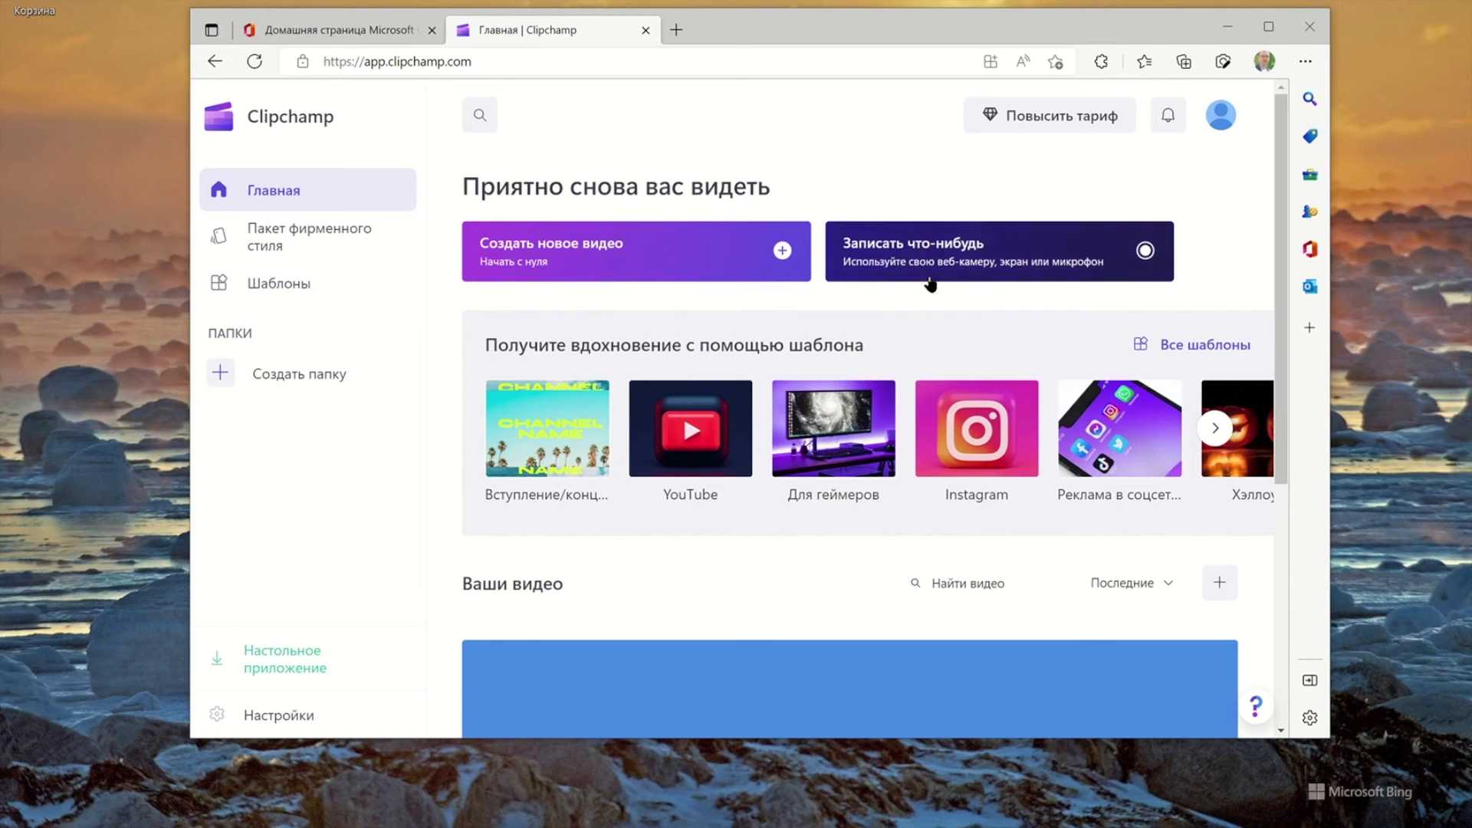
# Create a new recording project from the home page, choose screen recording, and allow access to the microphone and camera
pyautogui.click(969, 258)
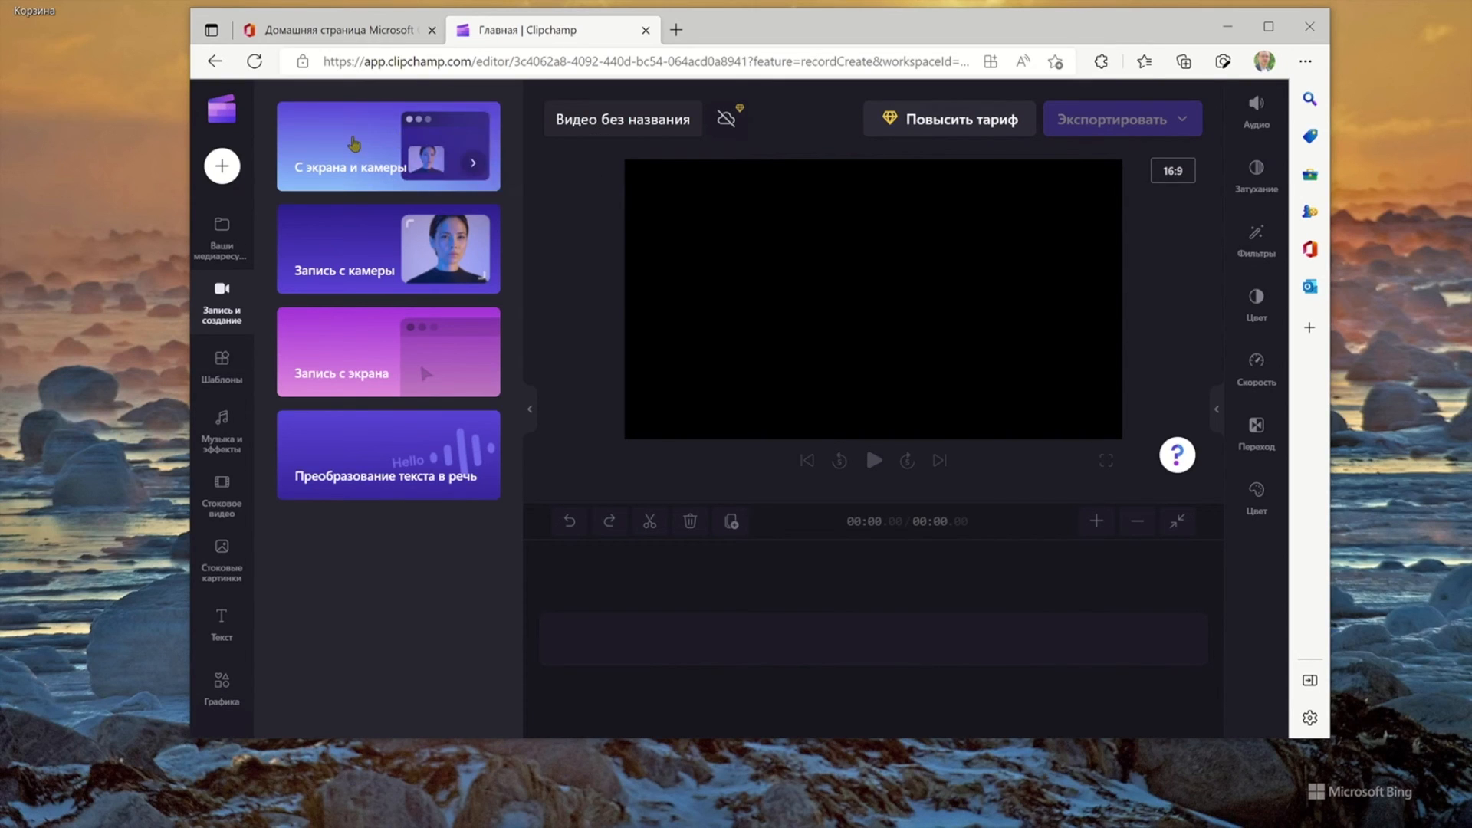
pyautogui.click(337, 371)
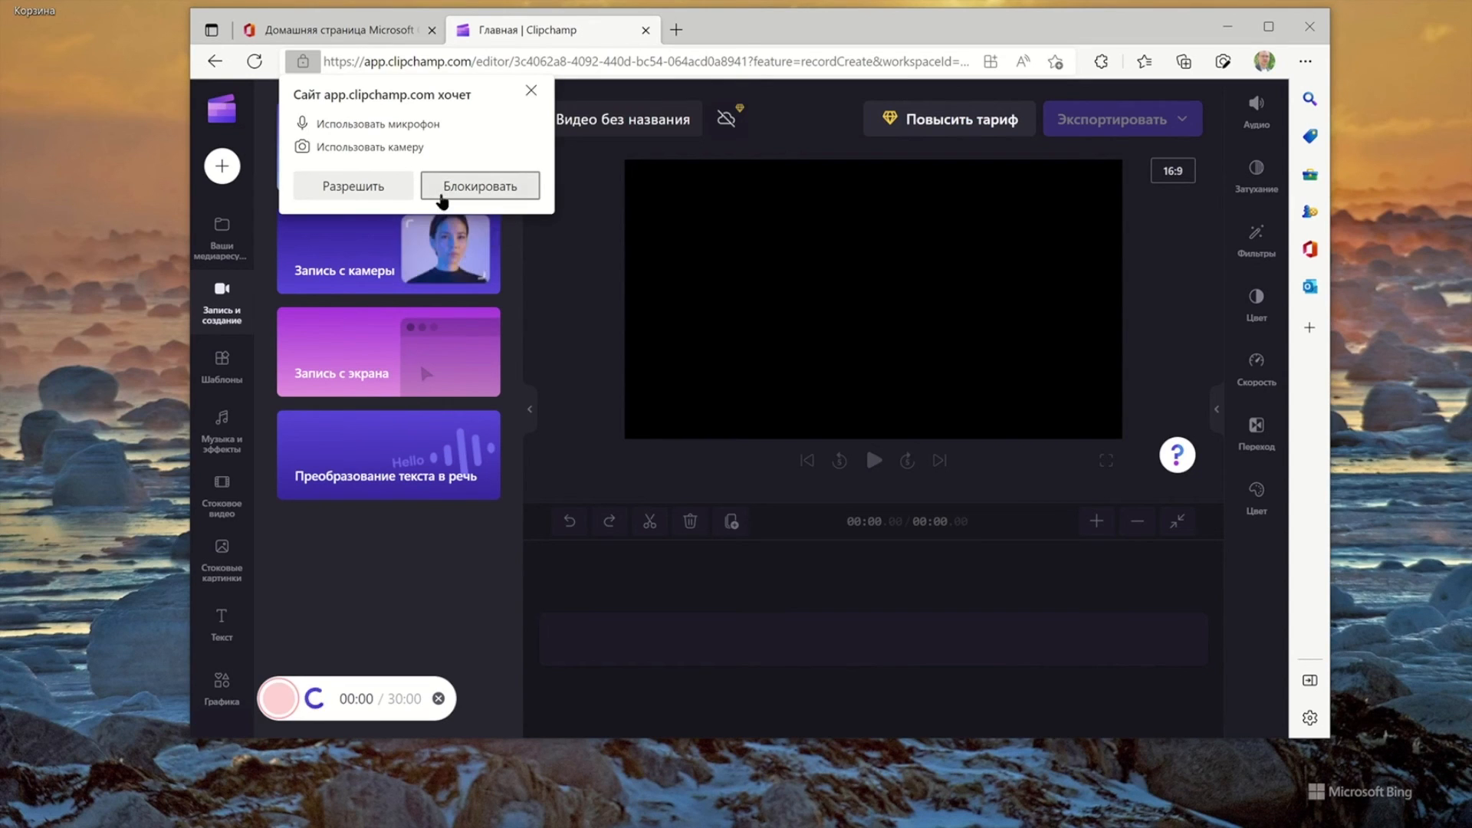
pyautogui.click(381, 192)
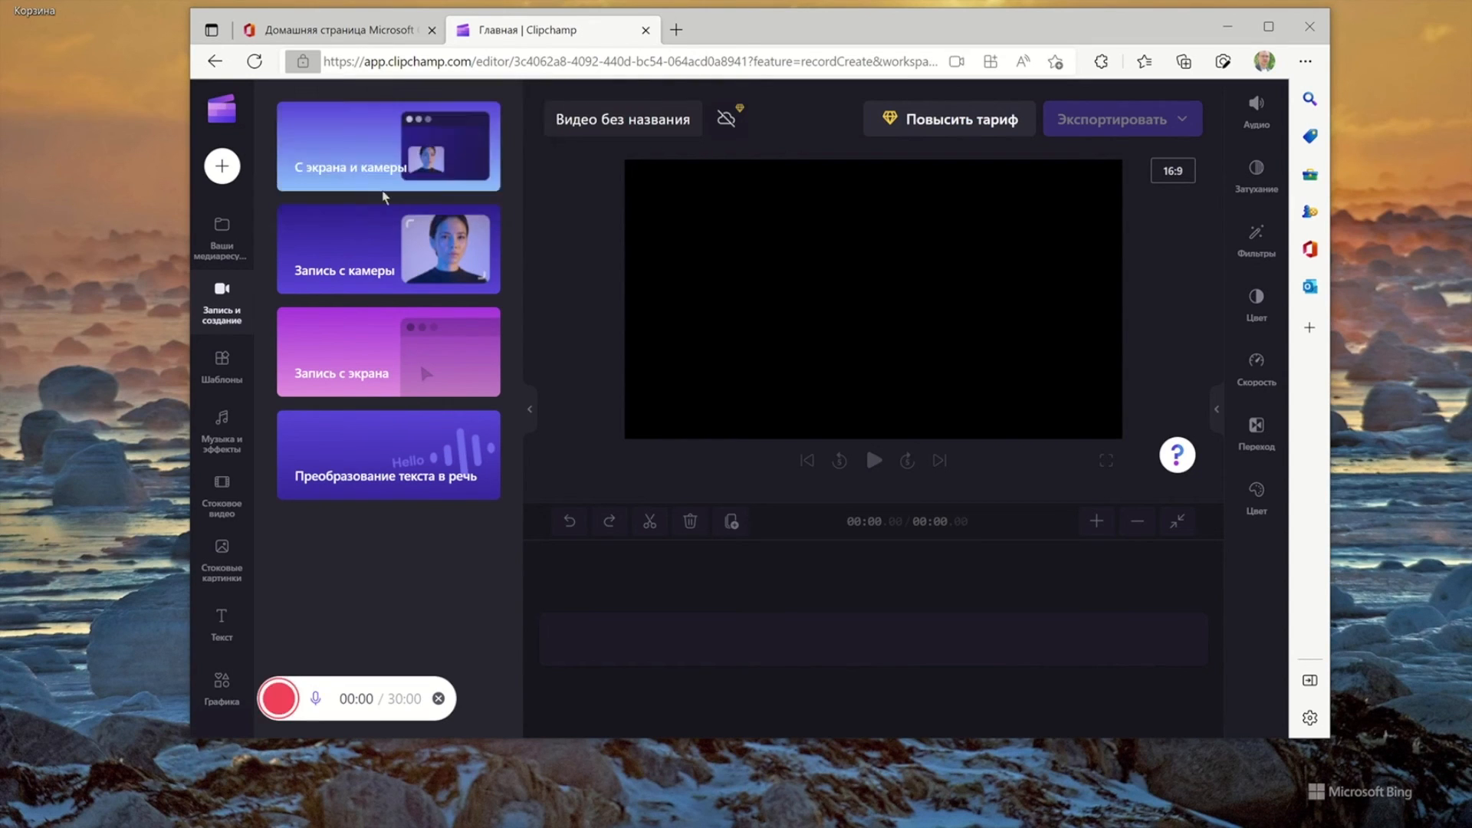
# Start a screen recording of the entire screen with system audio after checking the window and browser tab sharing choices, and hide the sharing notice
pyautogui.click(281, 706)
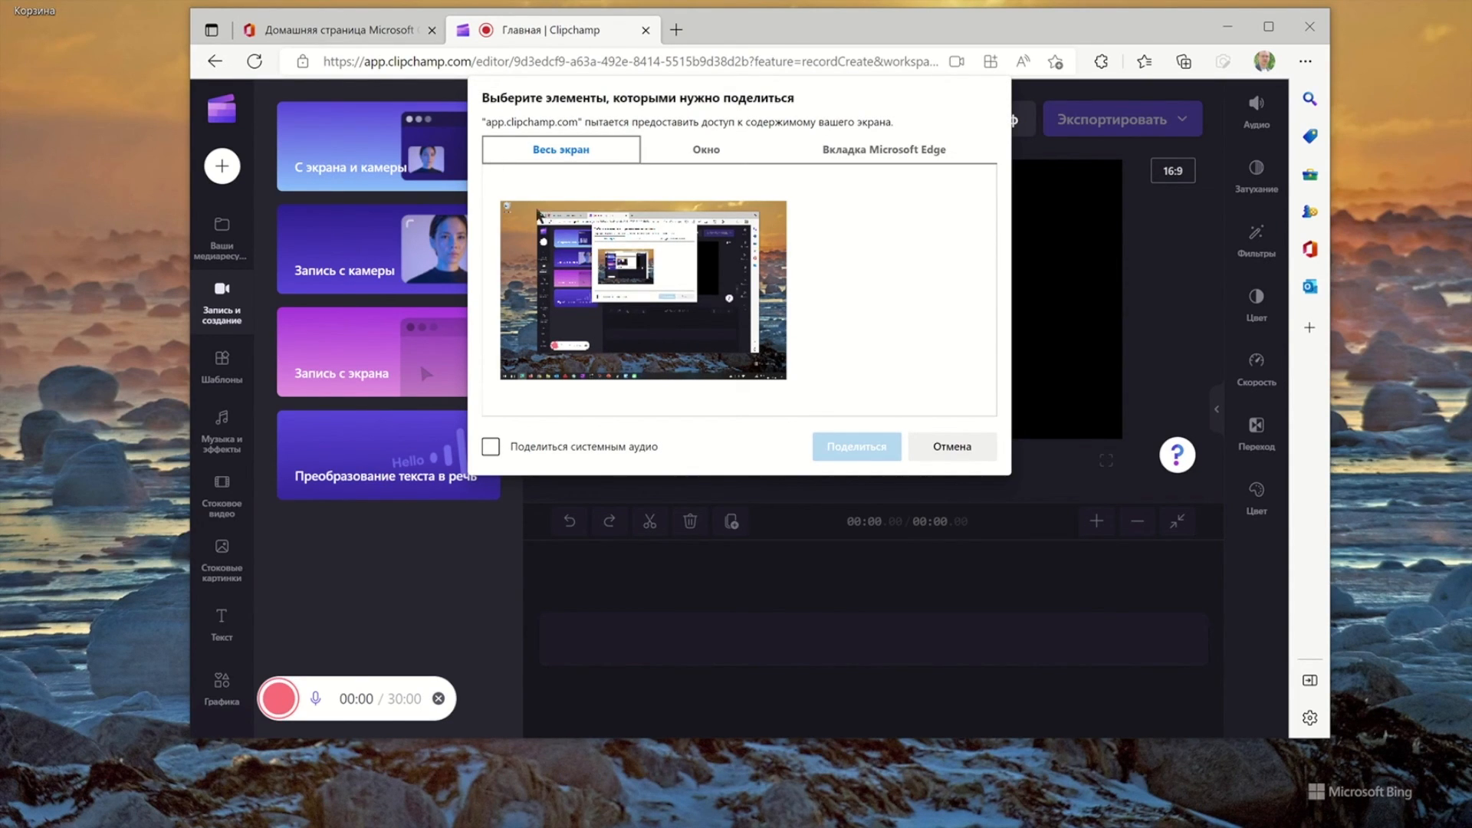
pyautogui.click(673, 150)
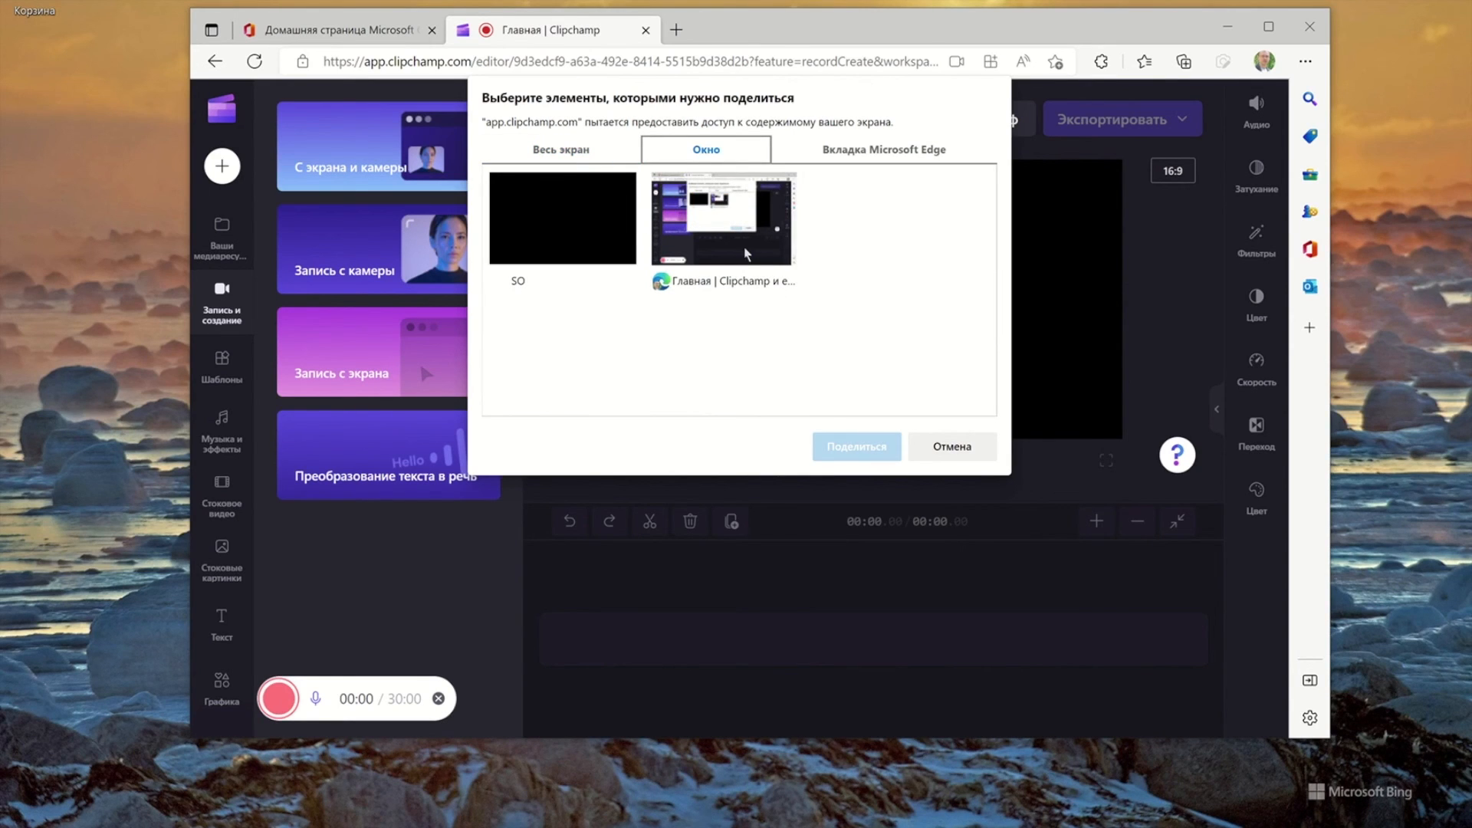
pyautogui.click(915, 151)
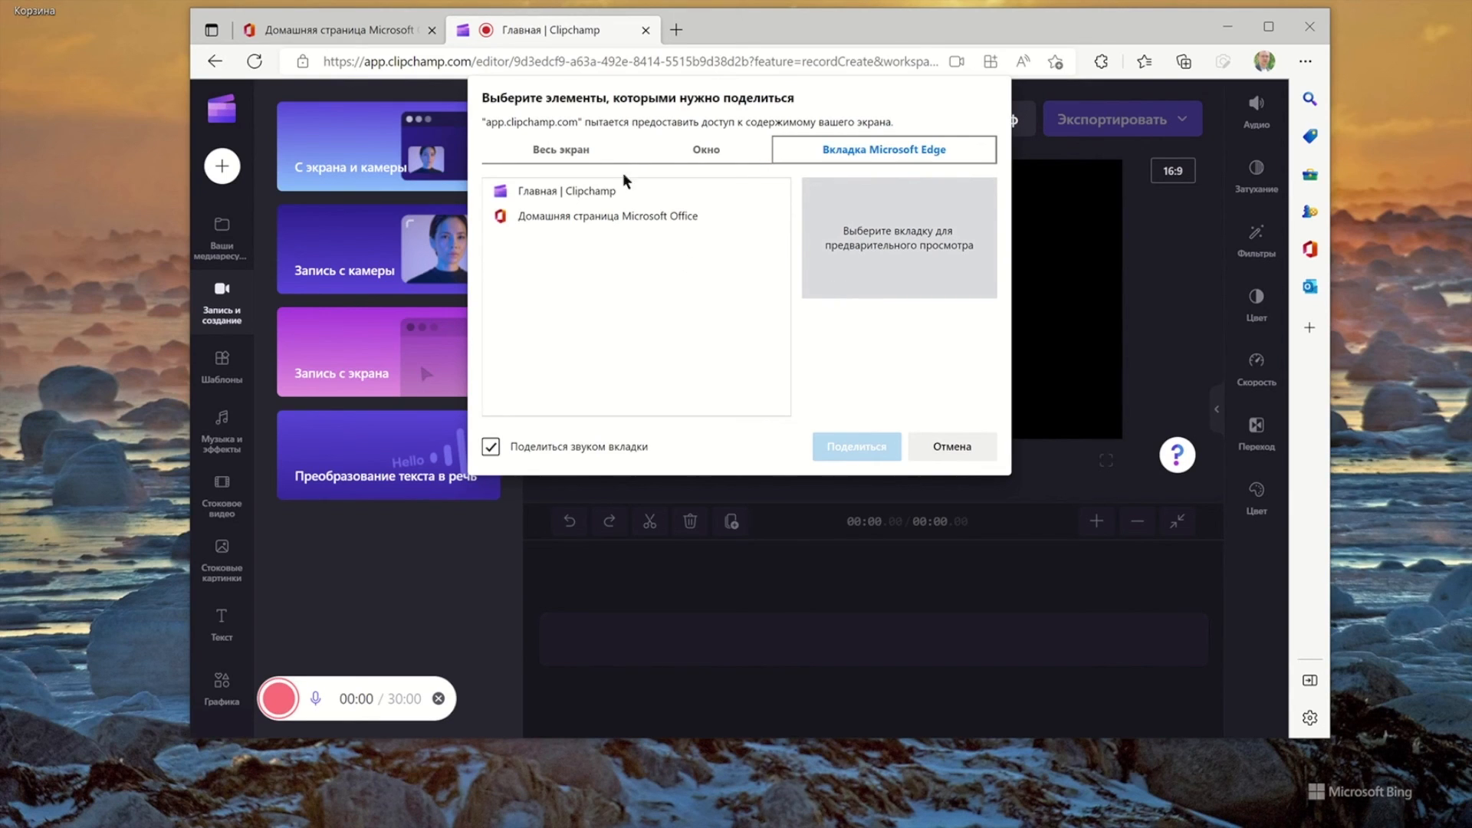
pyautogui.click(594, 145)
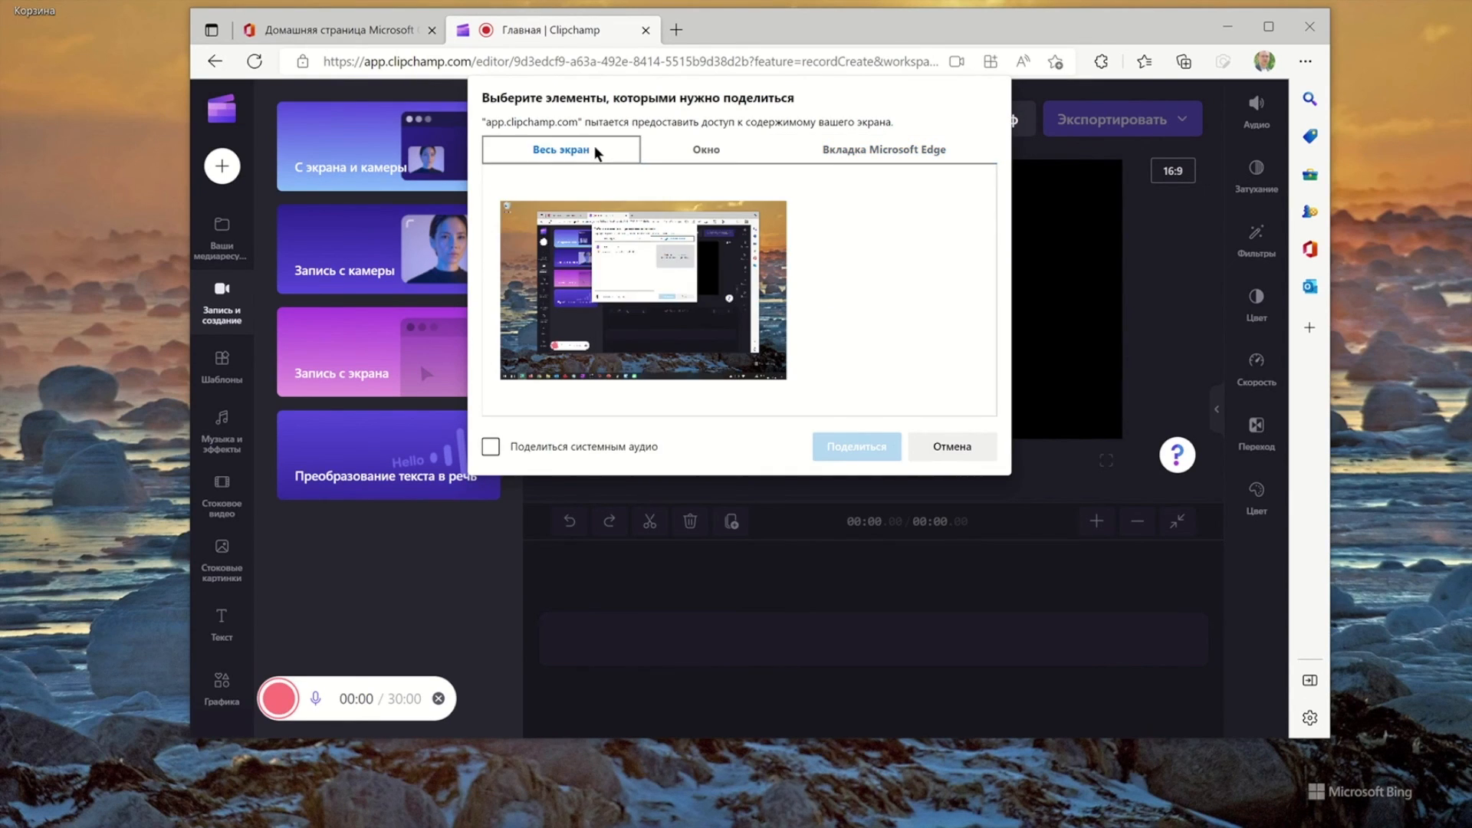
pyautogui.click(491, 448)
pyautogui.click(698, 318)
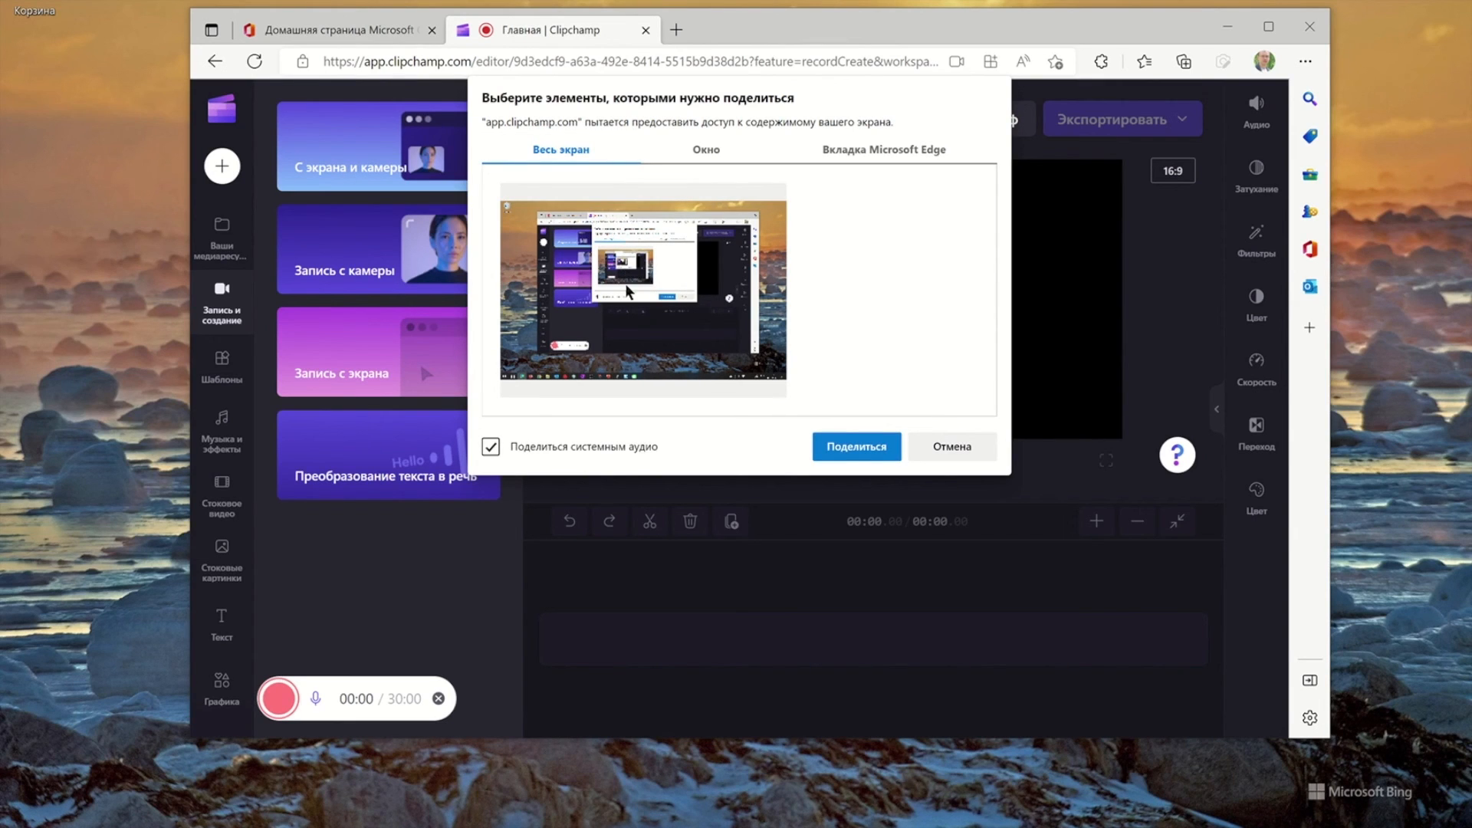
pyautogui.click(863, 452)
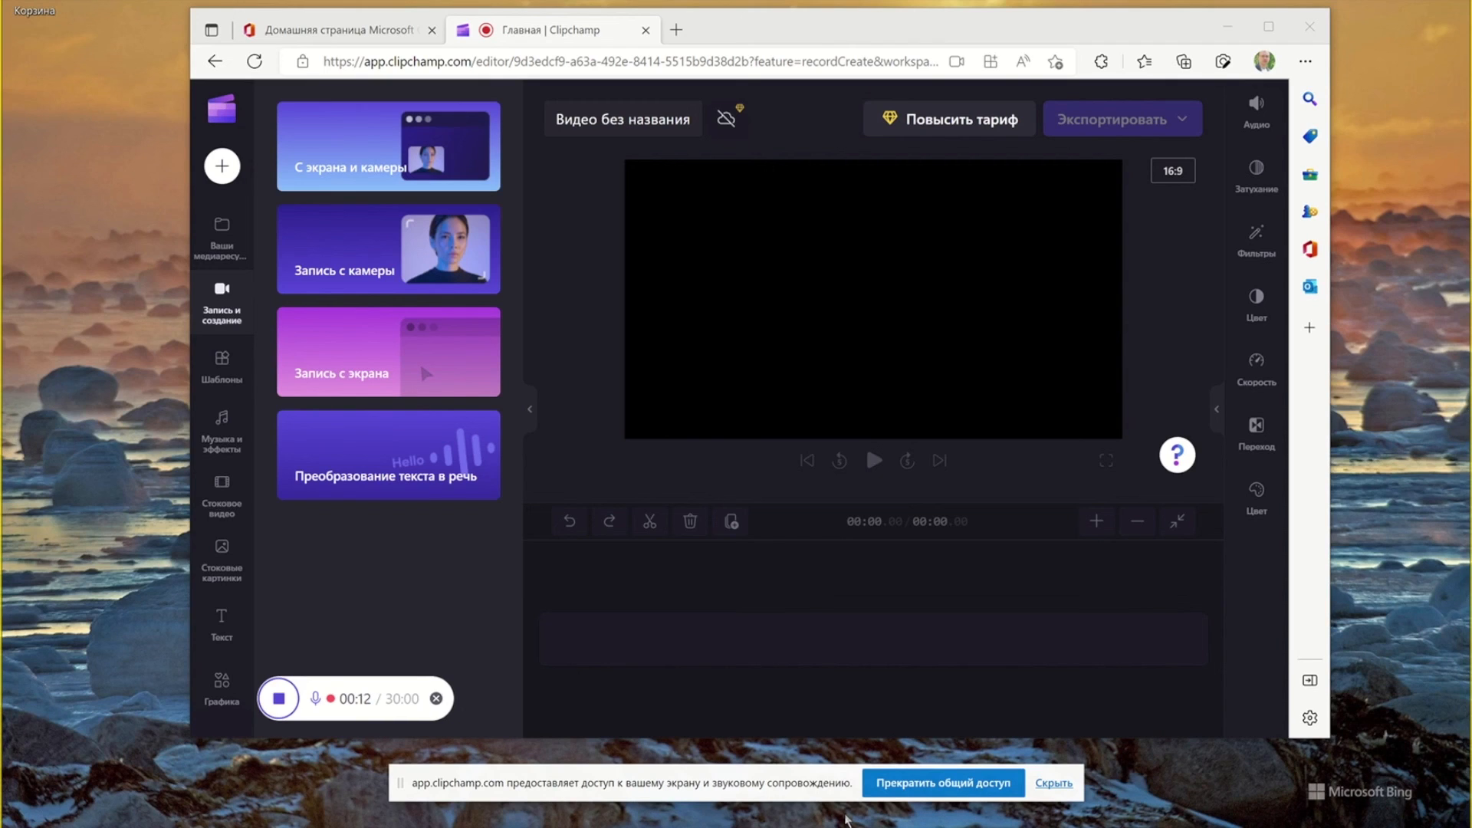
pyautogui.click(1056, 784)
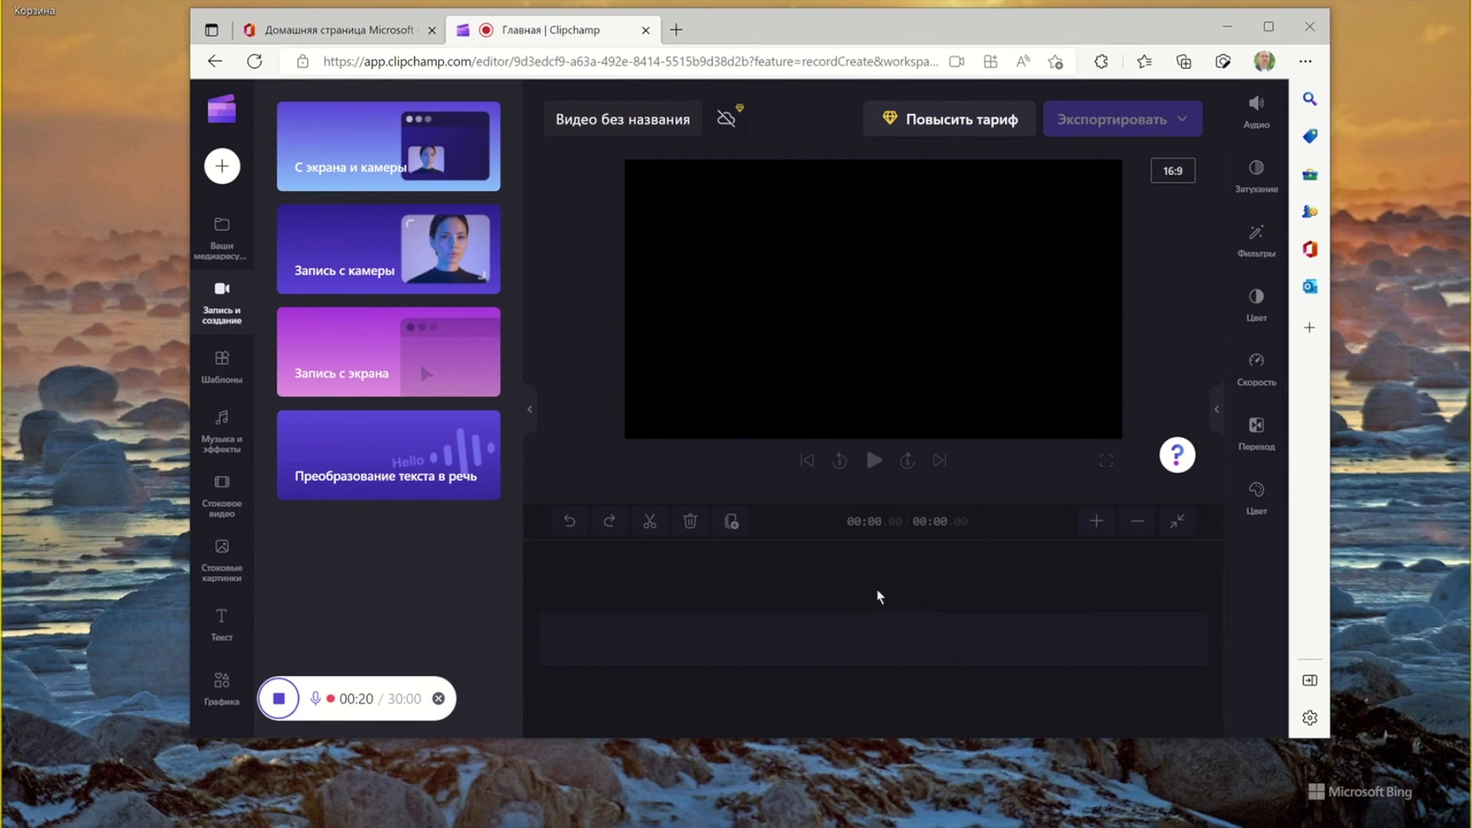
# While recording, apply a template from the Вступление/концовка category to the untitled video
pyautogui.click(222, 366)
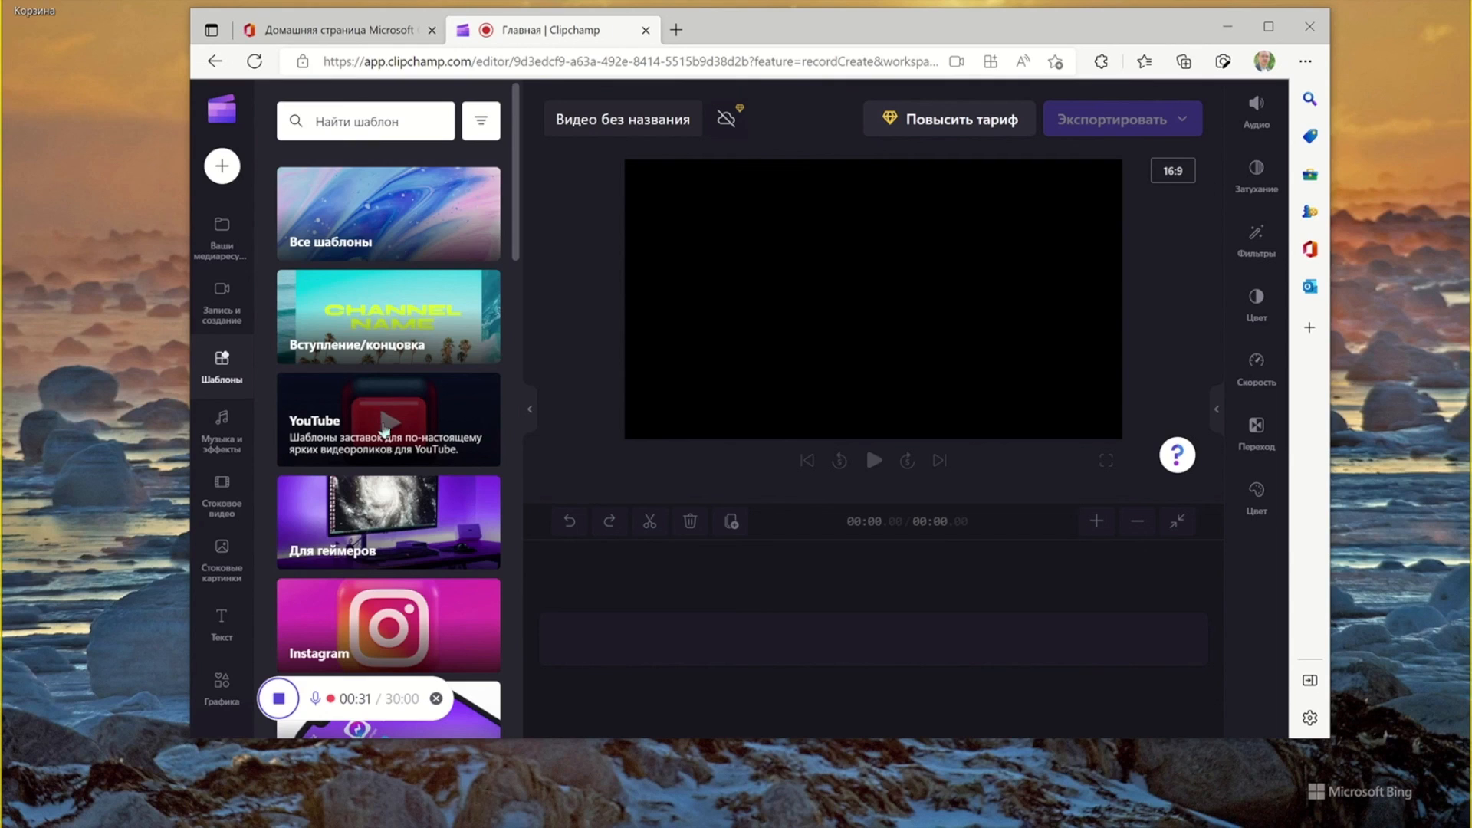
pyautogui.click(382, 342)
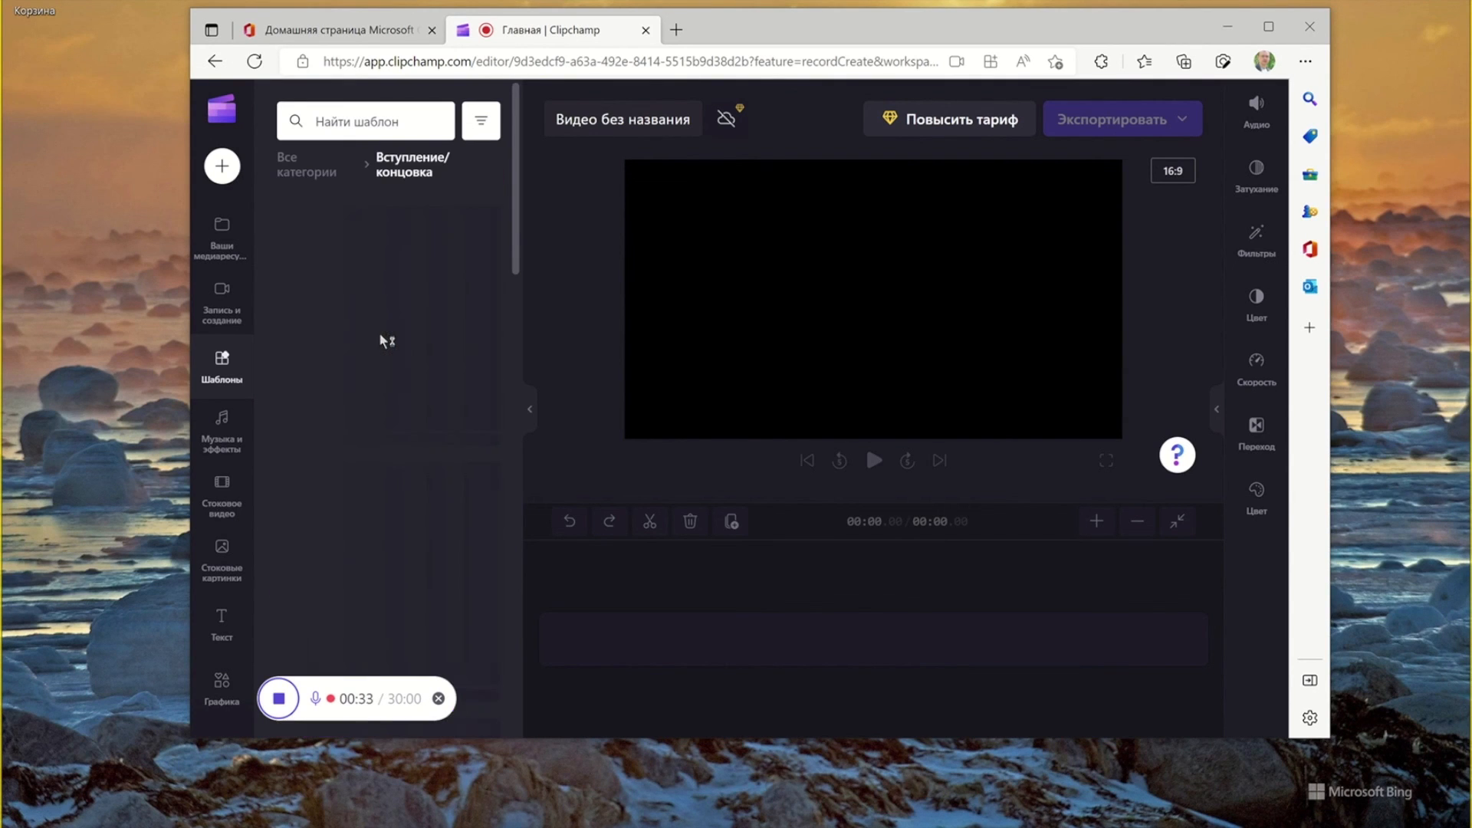
pyautogui.click(355, 327)
pyautogui.click(888, 282)
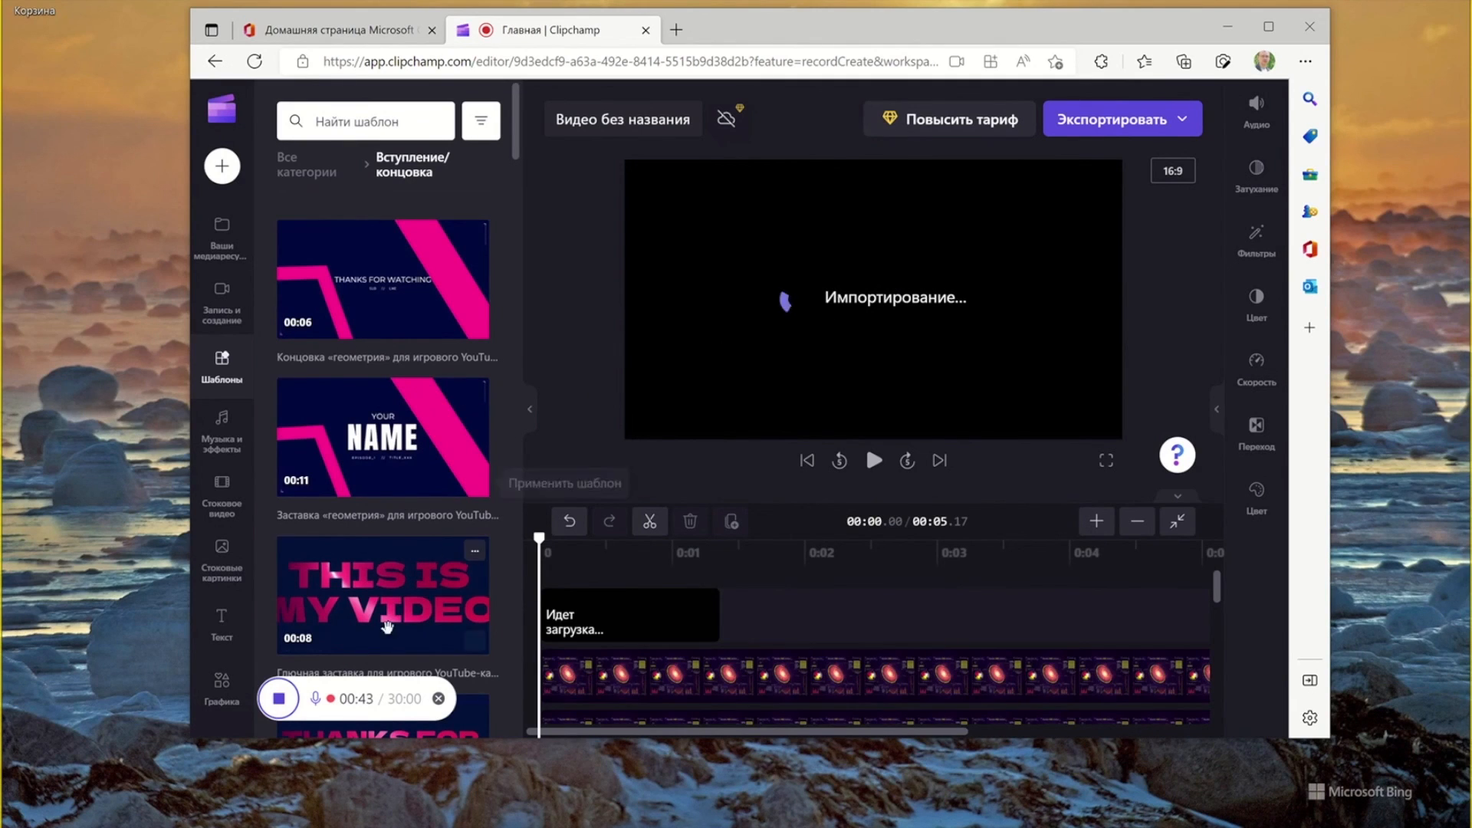
# Stop the screen recording, send it to the editor, and play it back from about 0:05 to 0:15
pyautogui.click(279, 700)
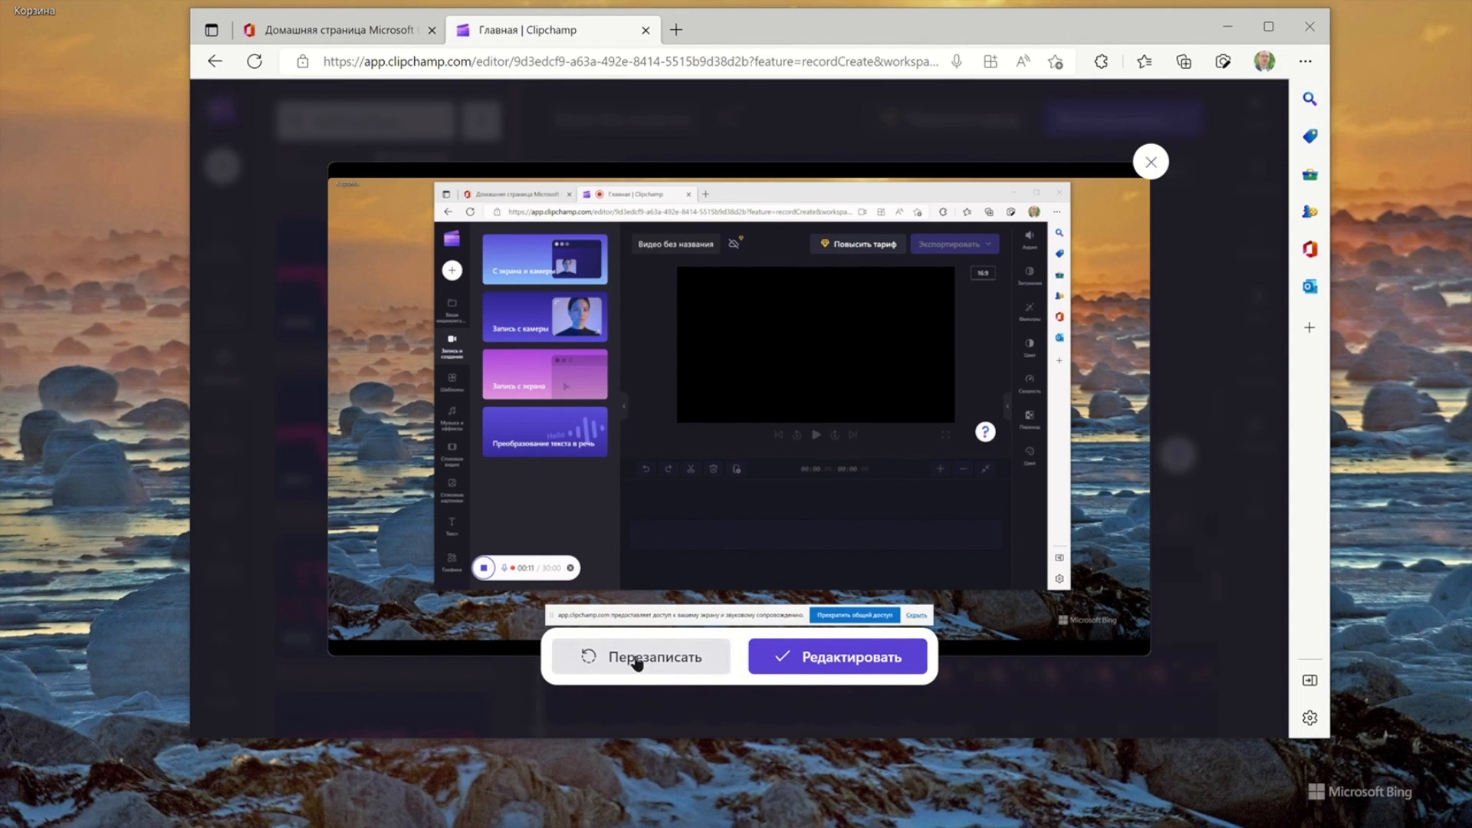
pyautogui.click(872, 658)
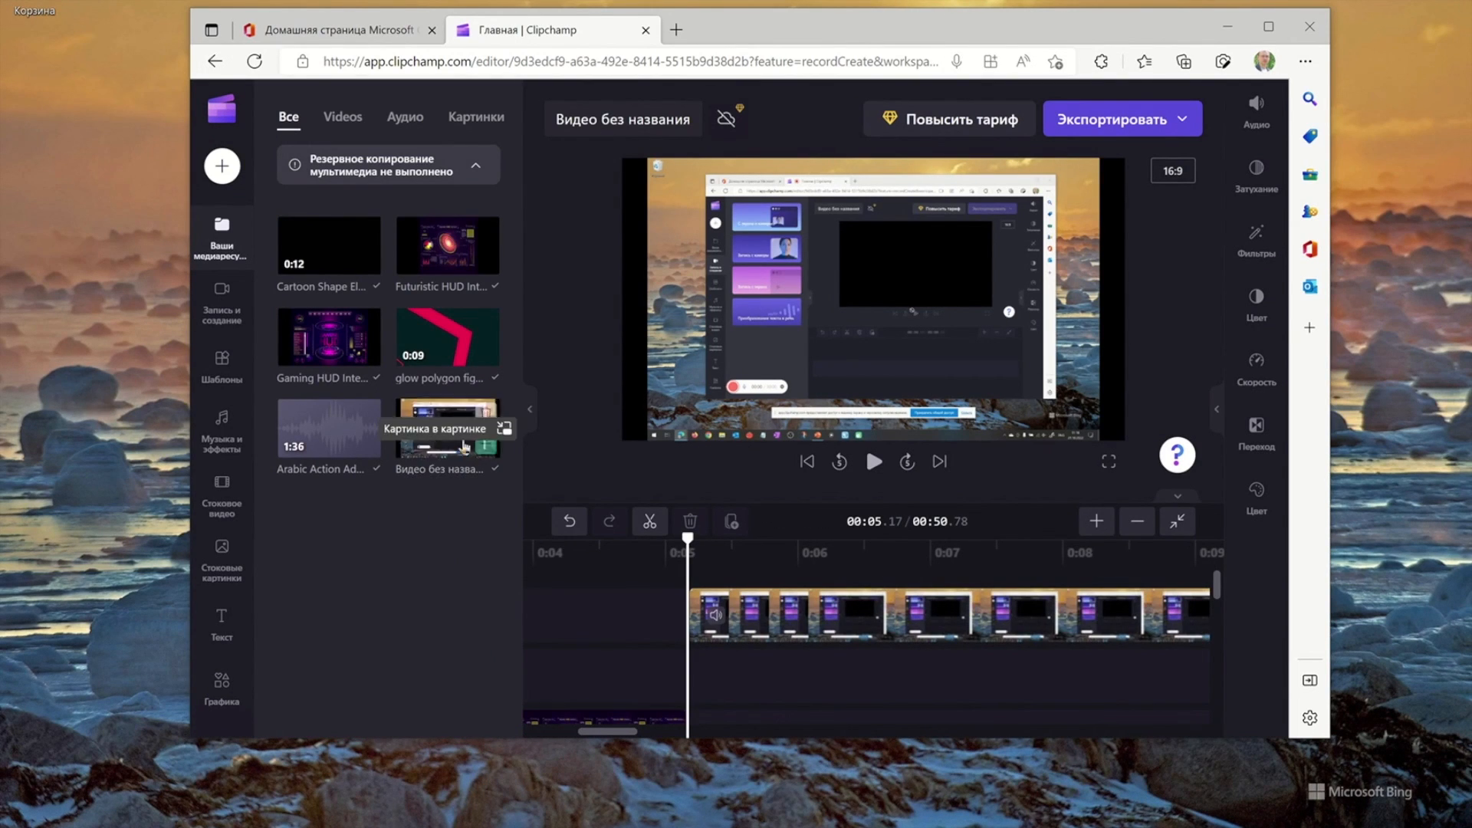
pyautogui.click(872, 461)
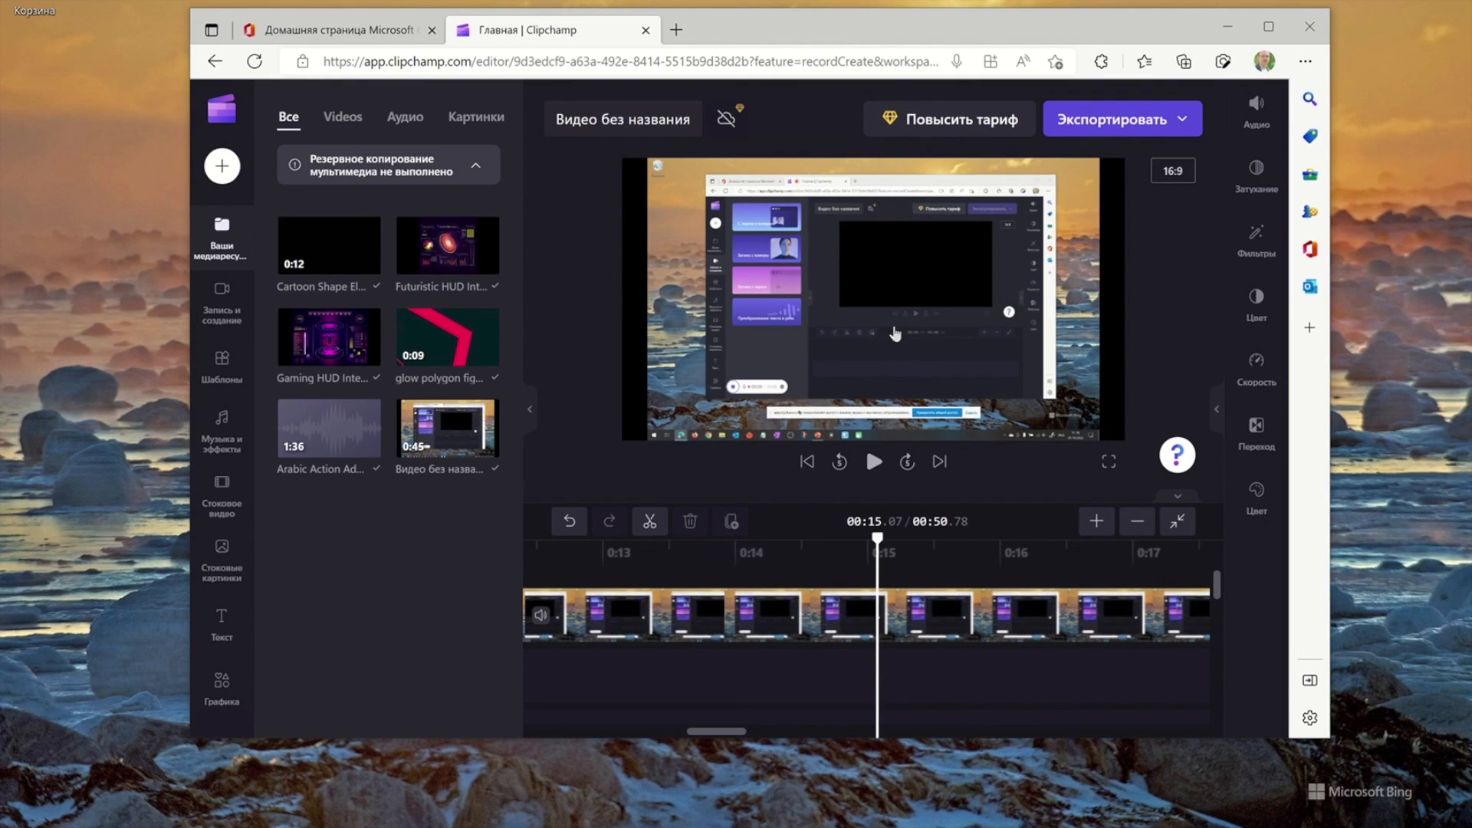
# View the export quality options without exporting, and open the main Clipchamp menu with the home, account and help options
pyautogui.click(1184, 121)
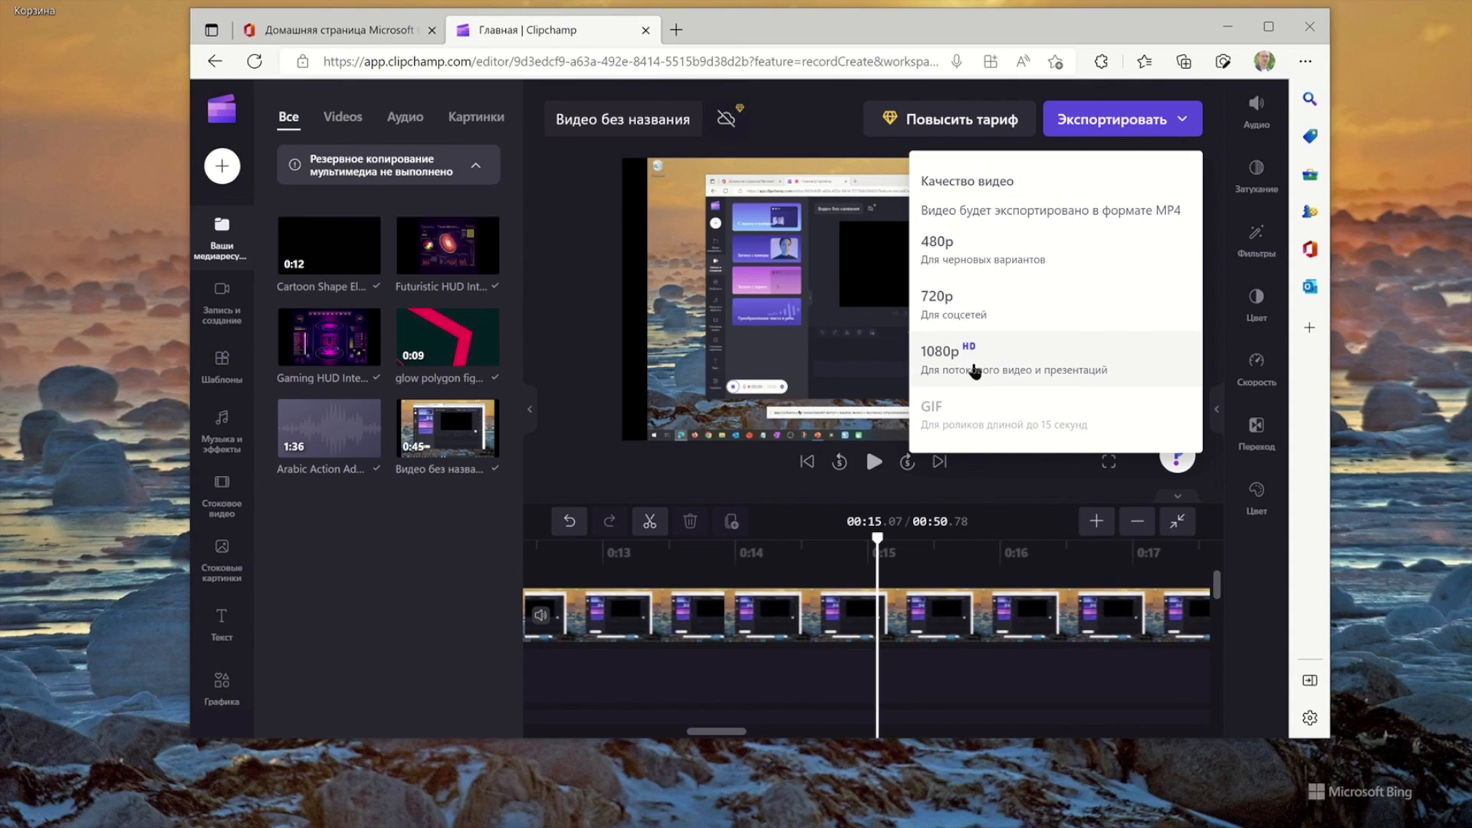
pyautogui.click(695, 220)
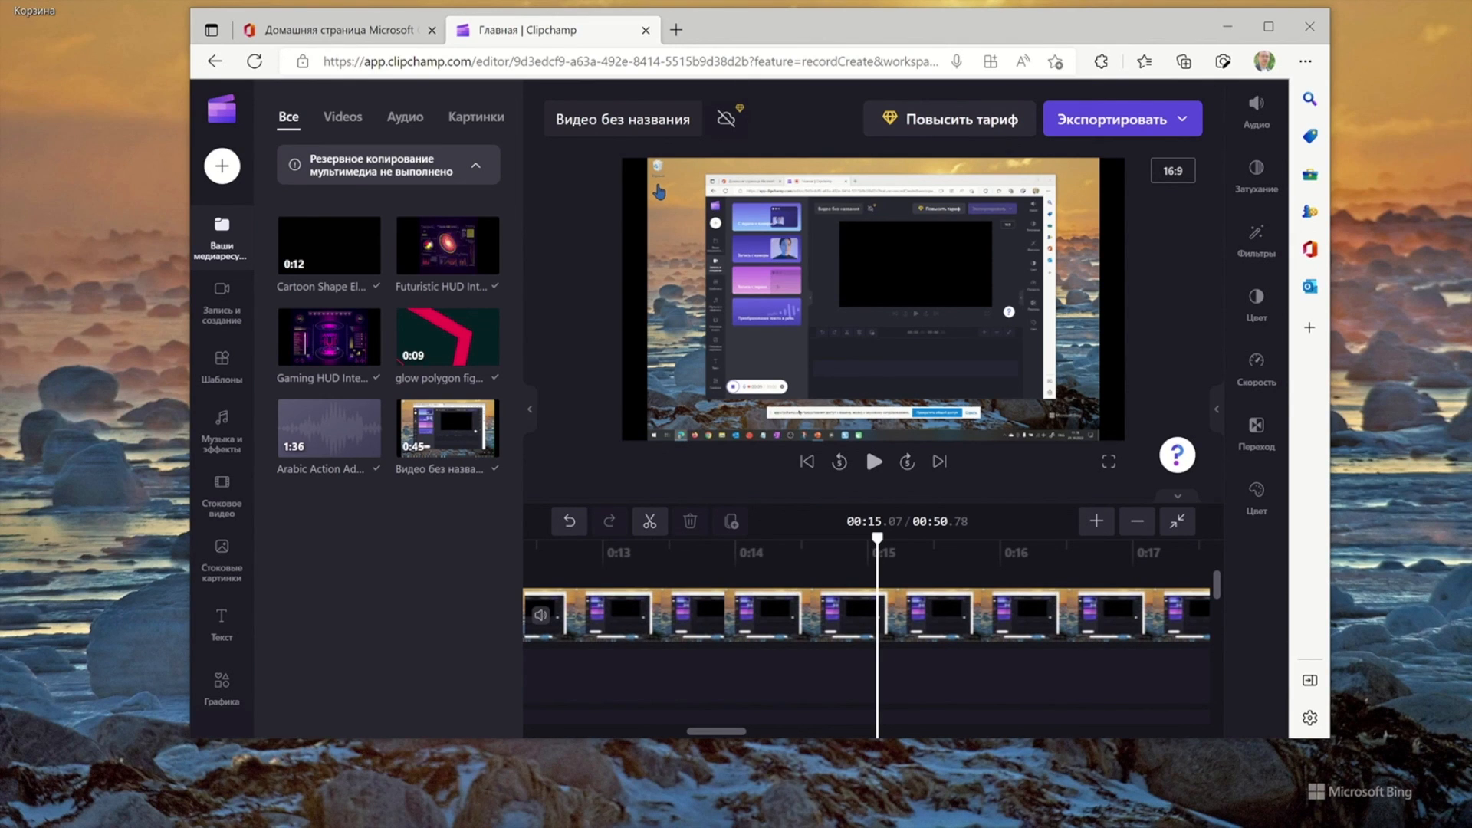
pyautogui.click(227, 112)
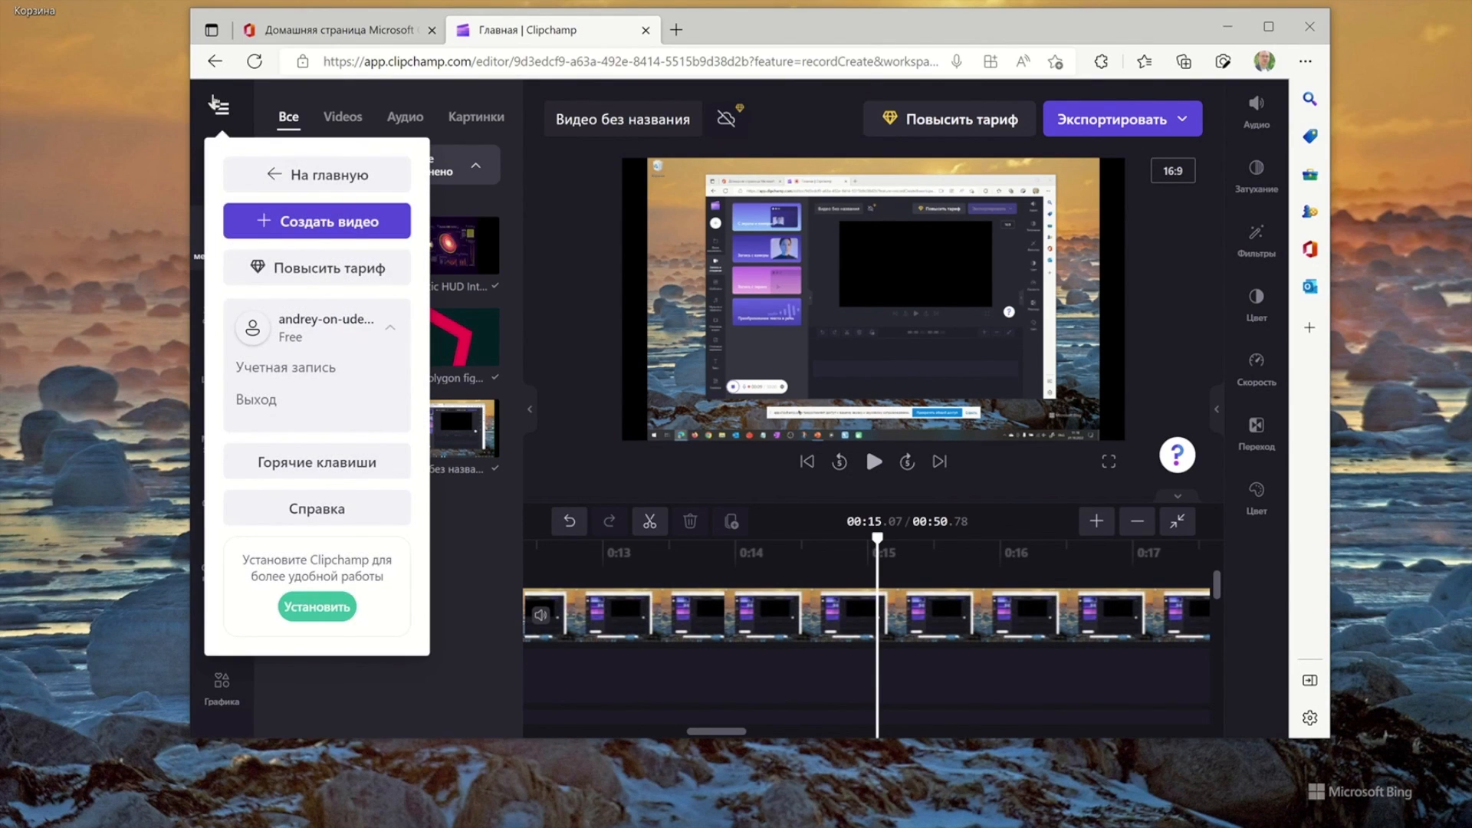